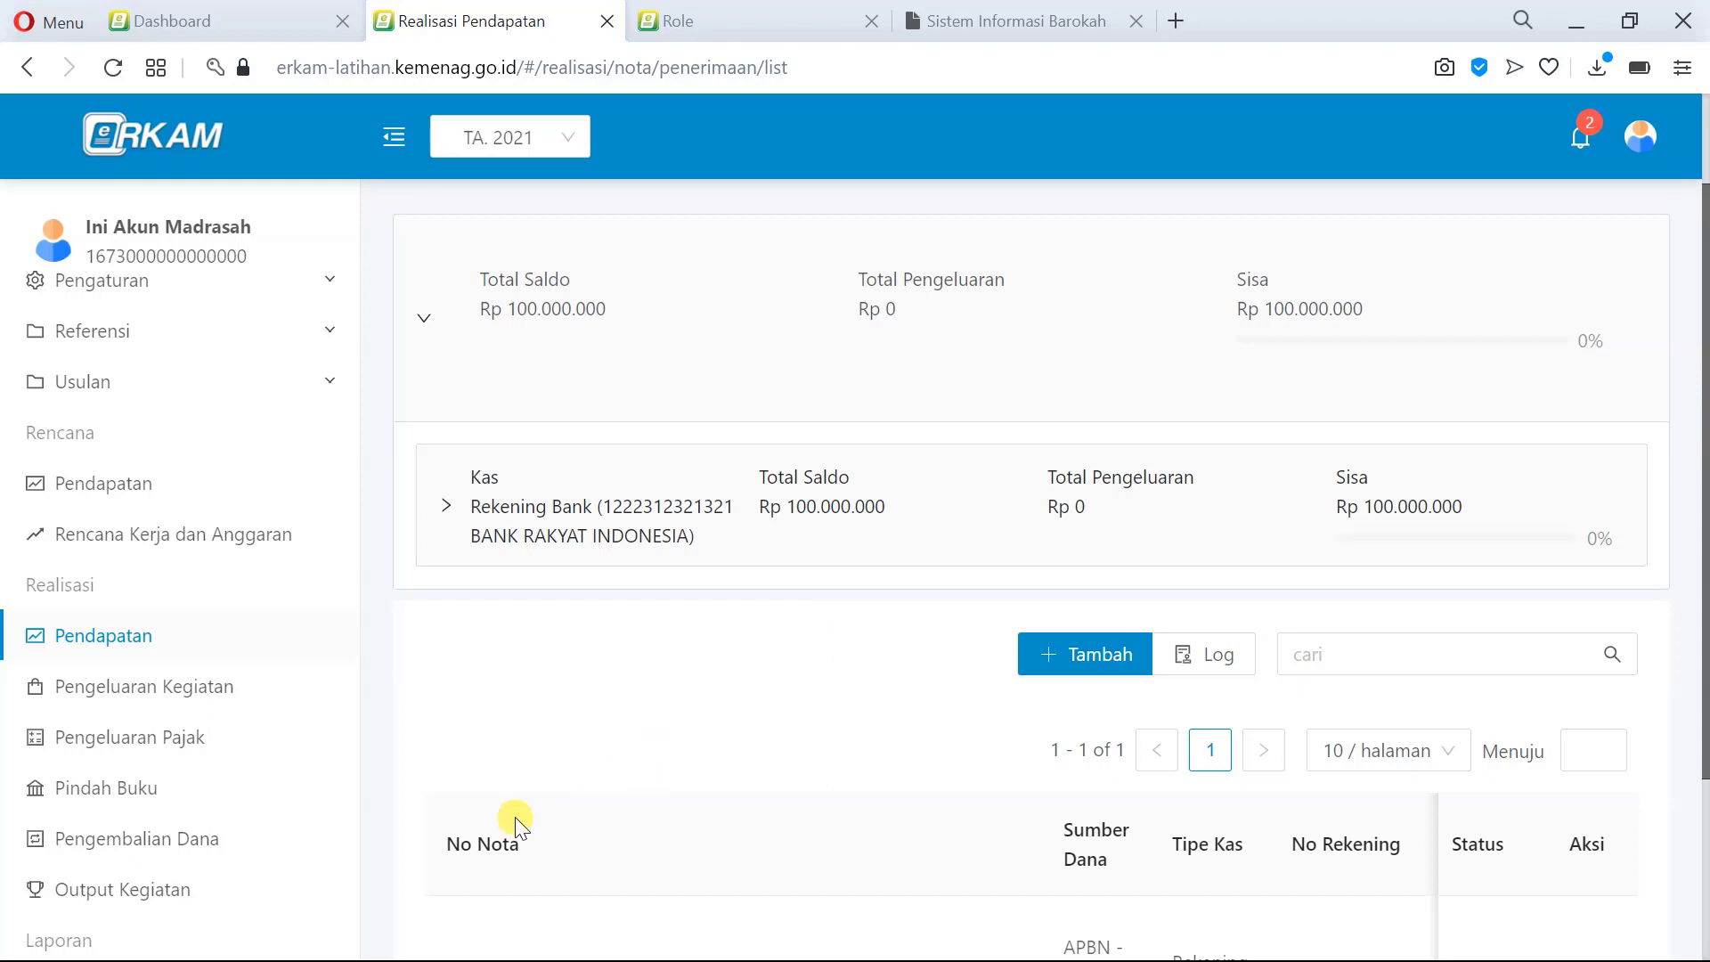
click(128, 801)
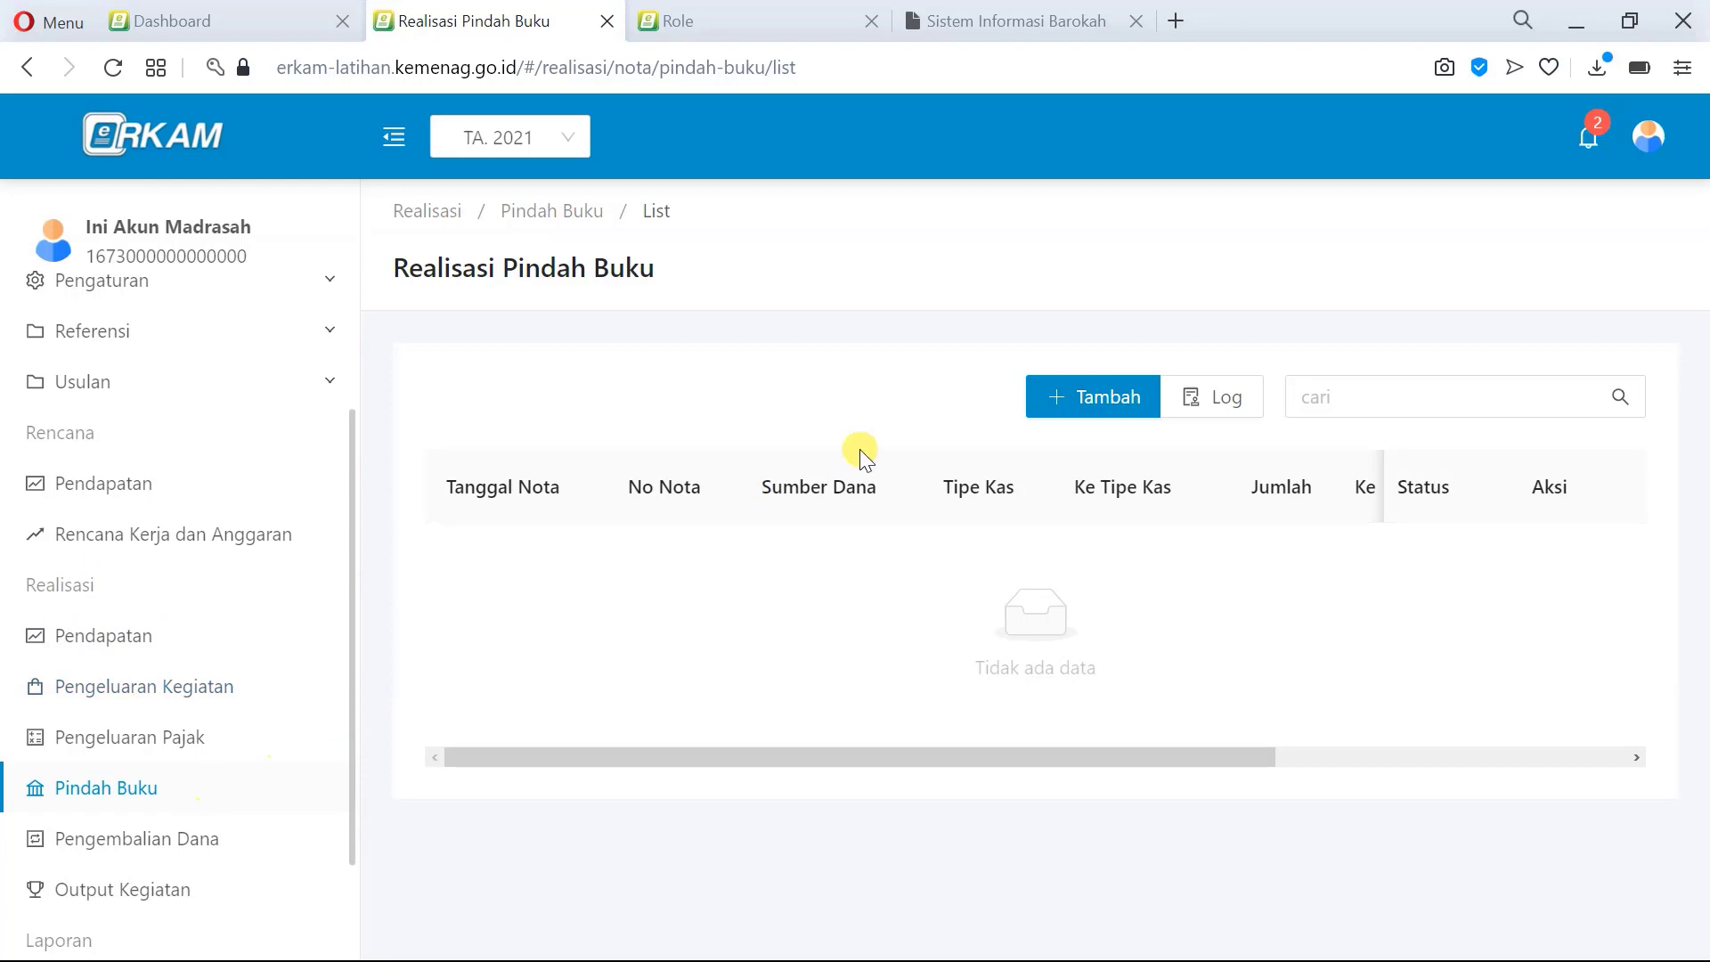
click(1109, 403)
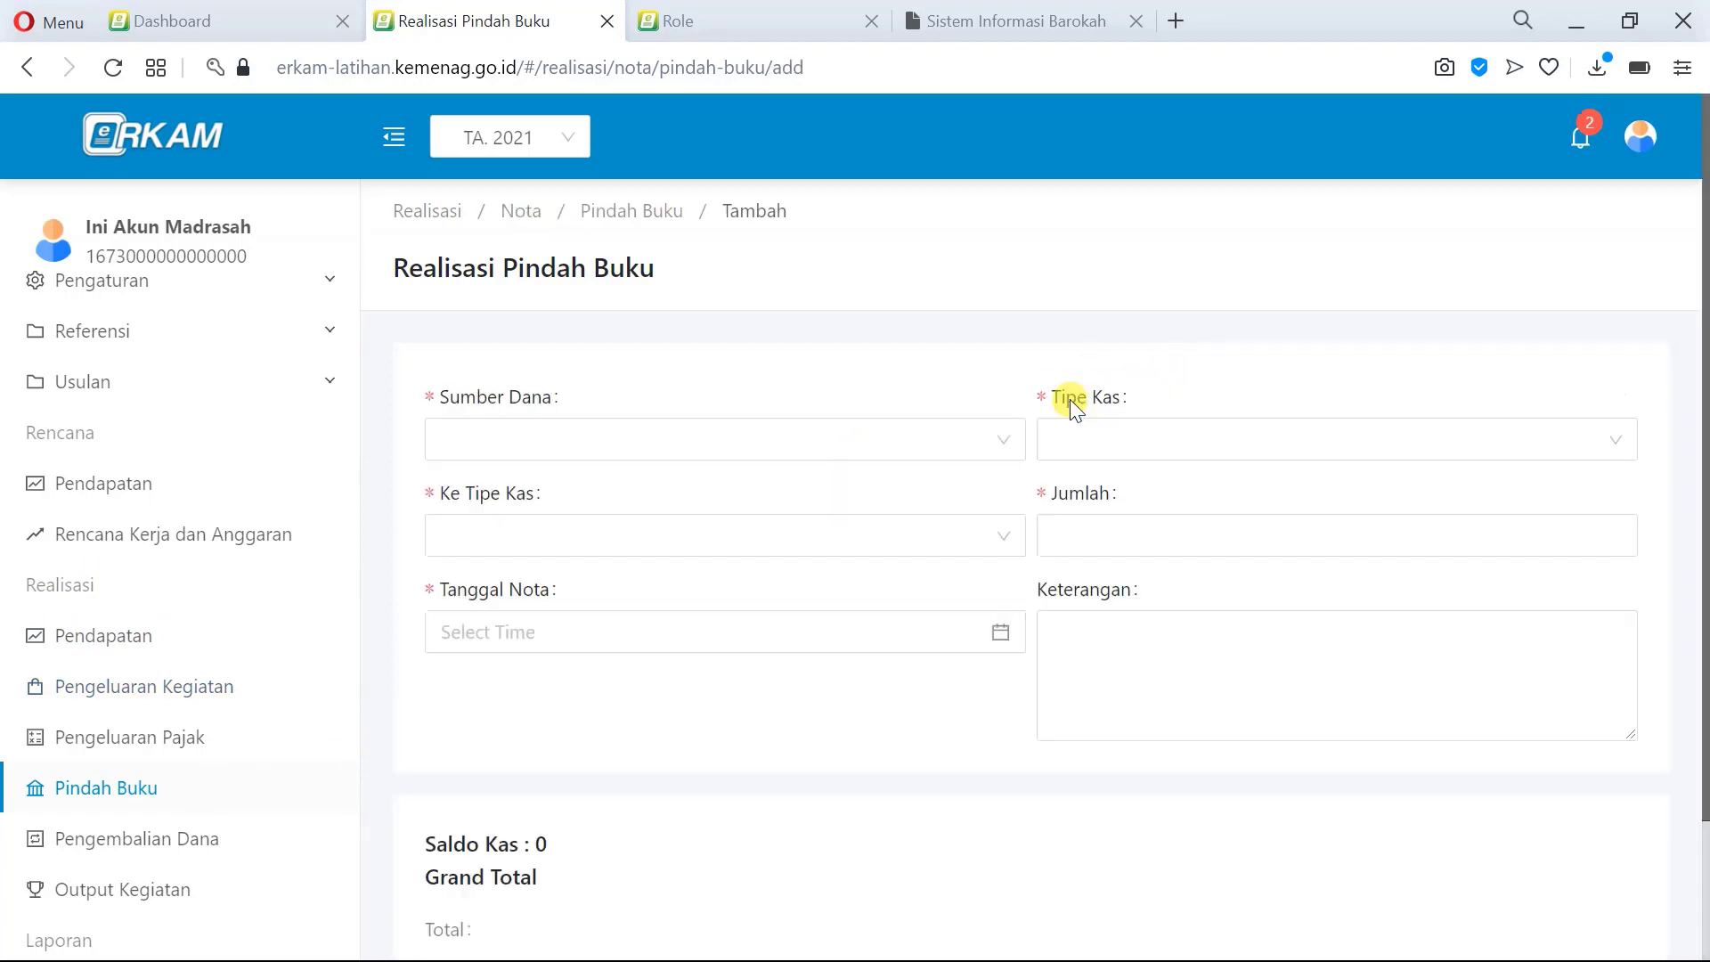
click(555, 426)
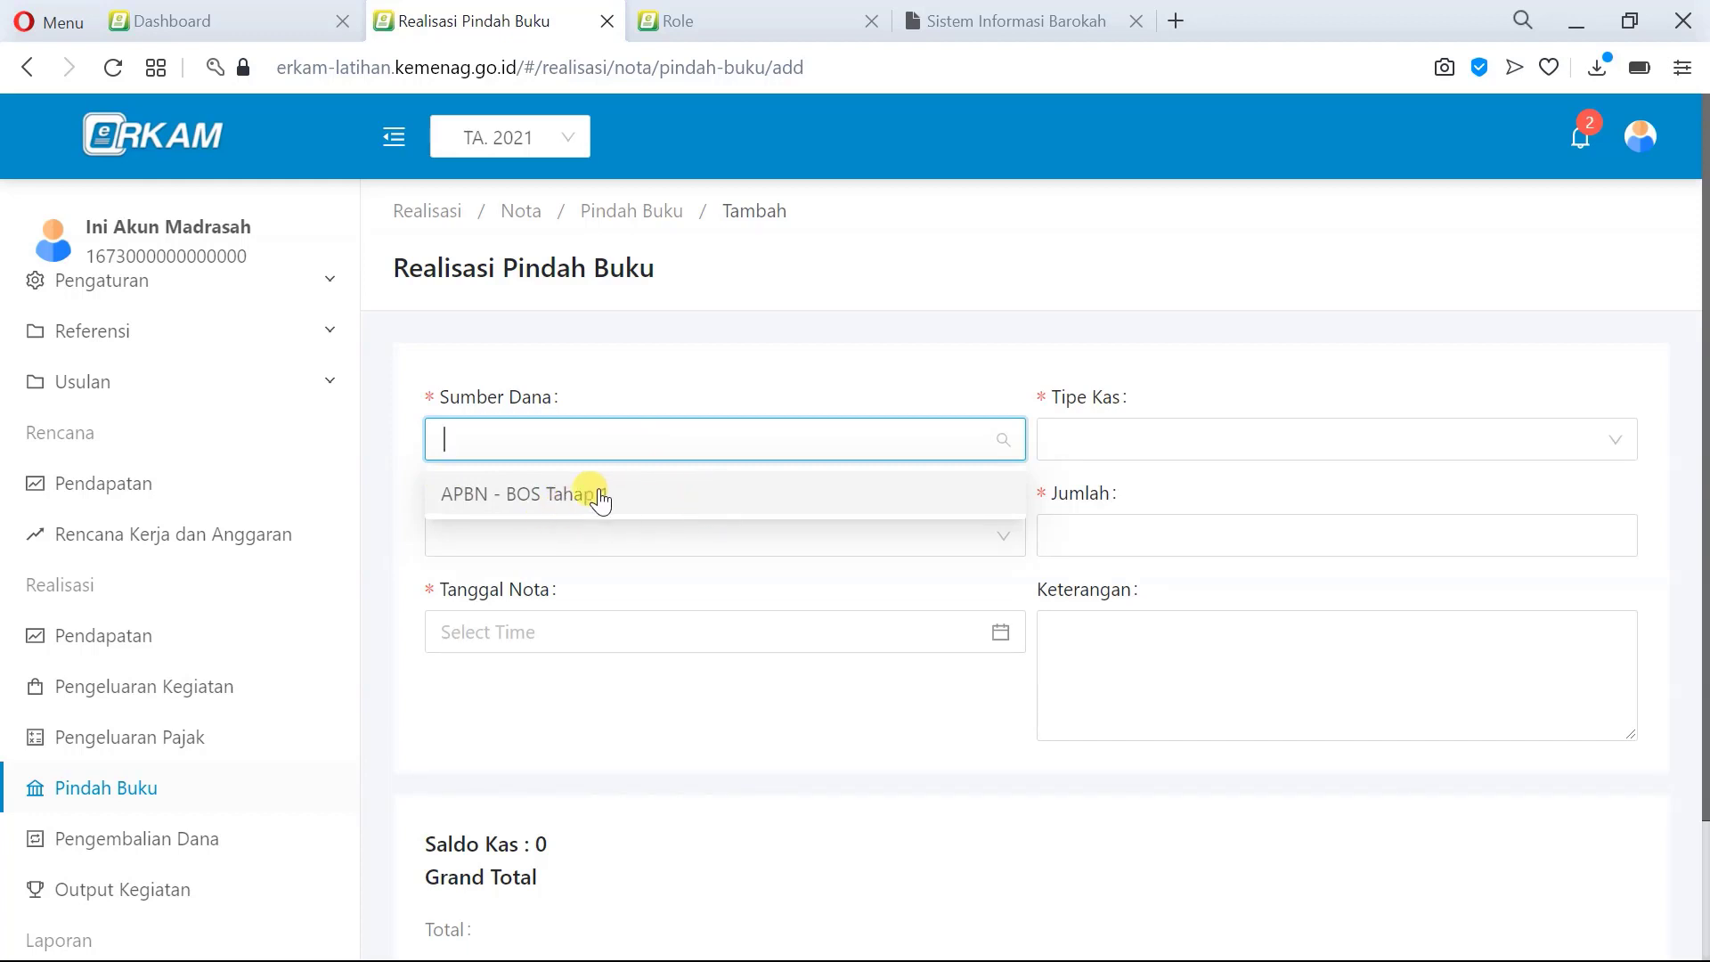
click(127, 644)
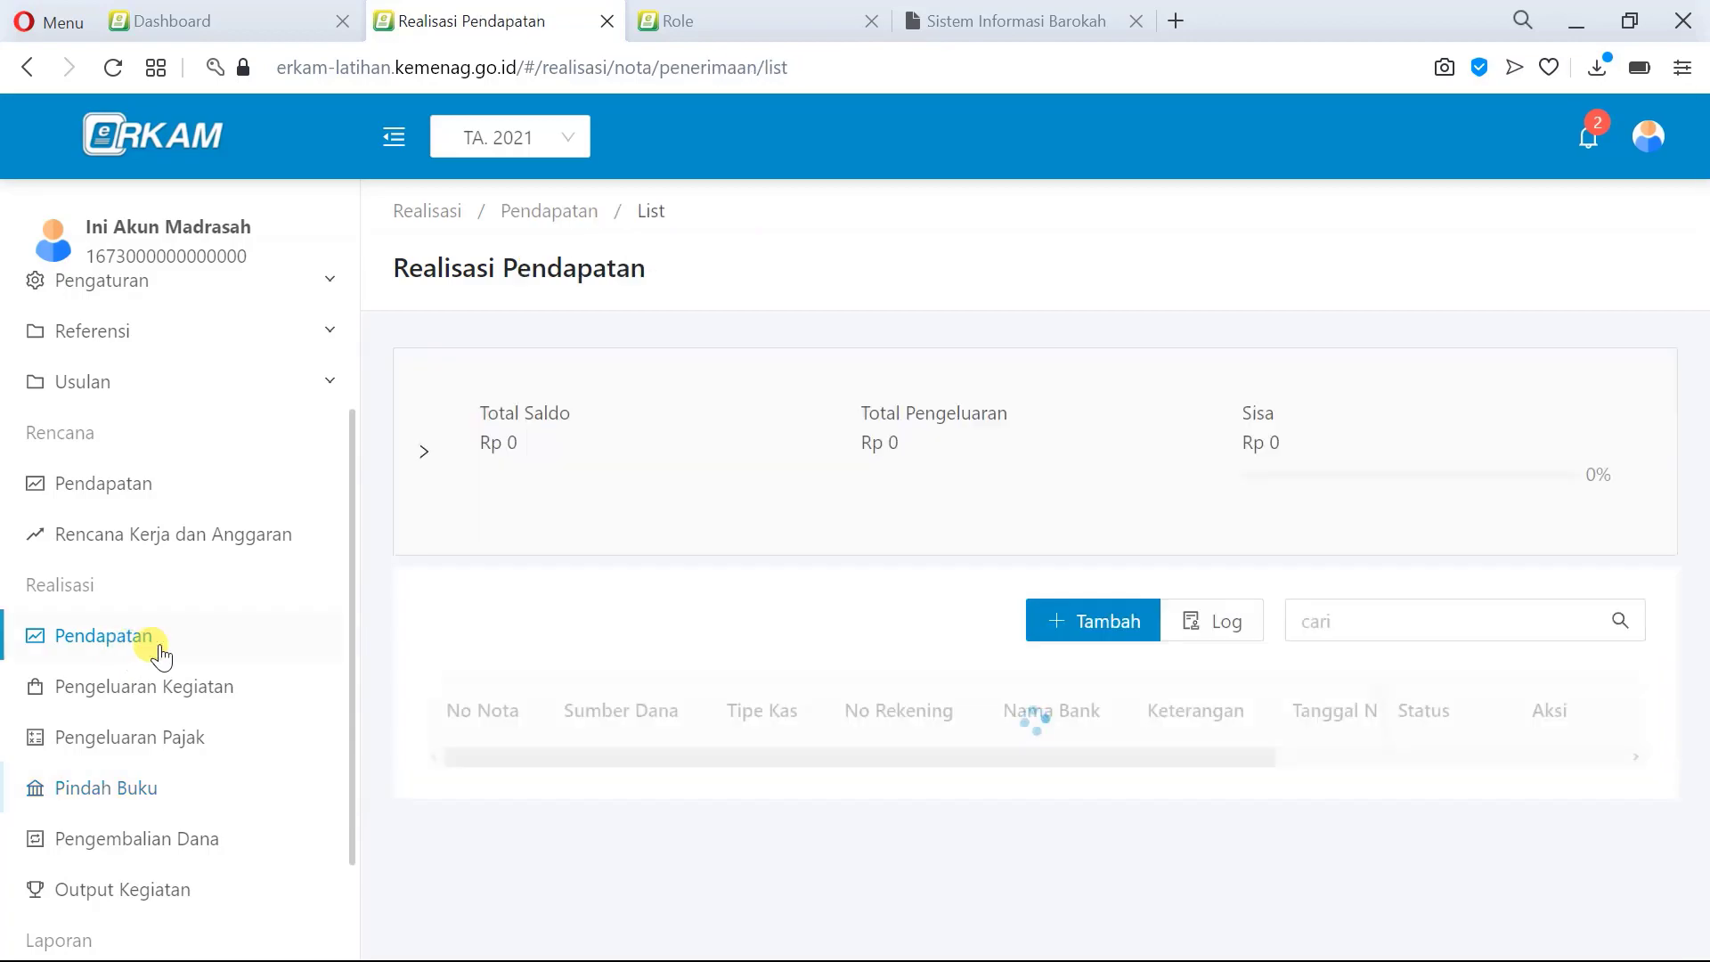
scroll(780, 698, down, 3)
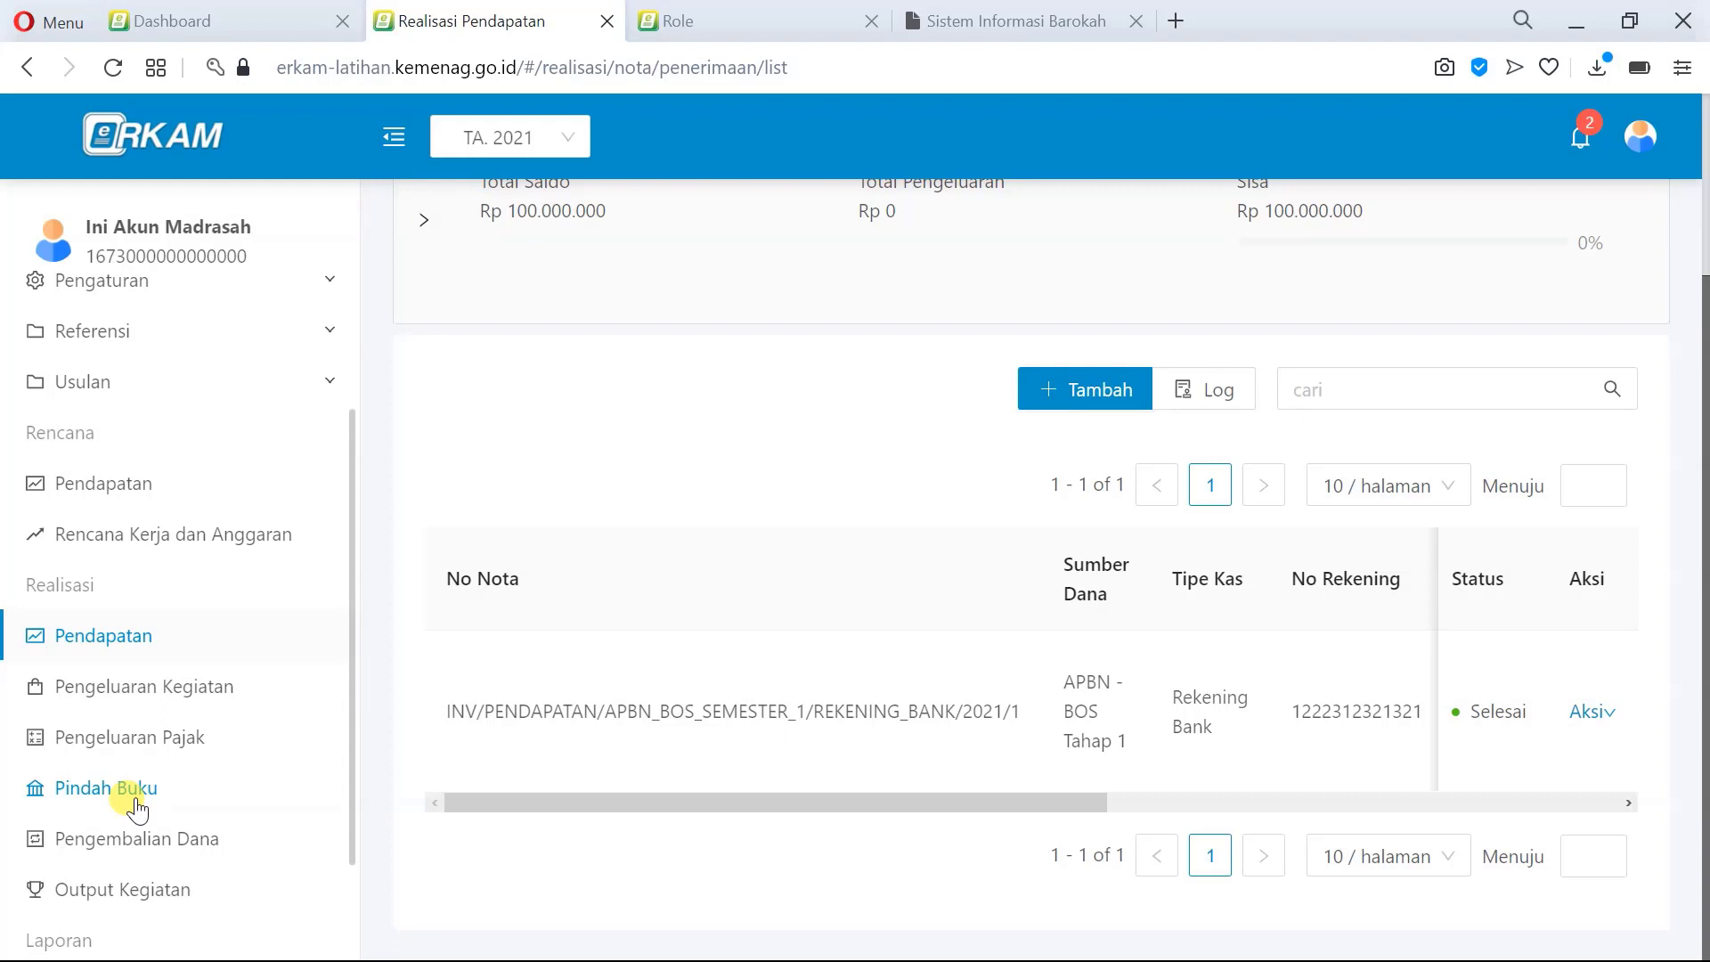
Step: Start a new Pindah Buku entry under Realisasi with APBN - BOS Tahap 1 as the Sumber Dana
click(133, 798)
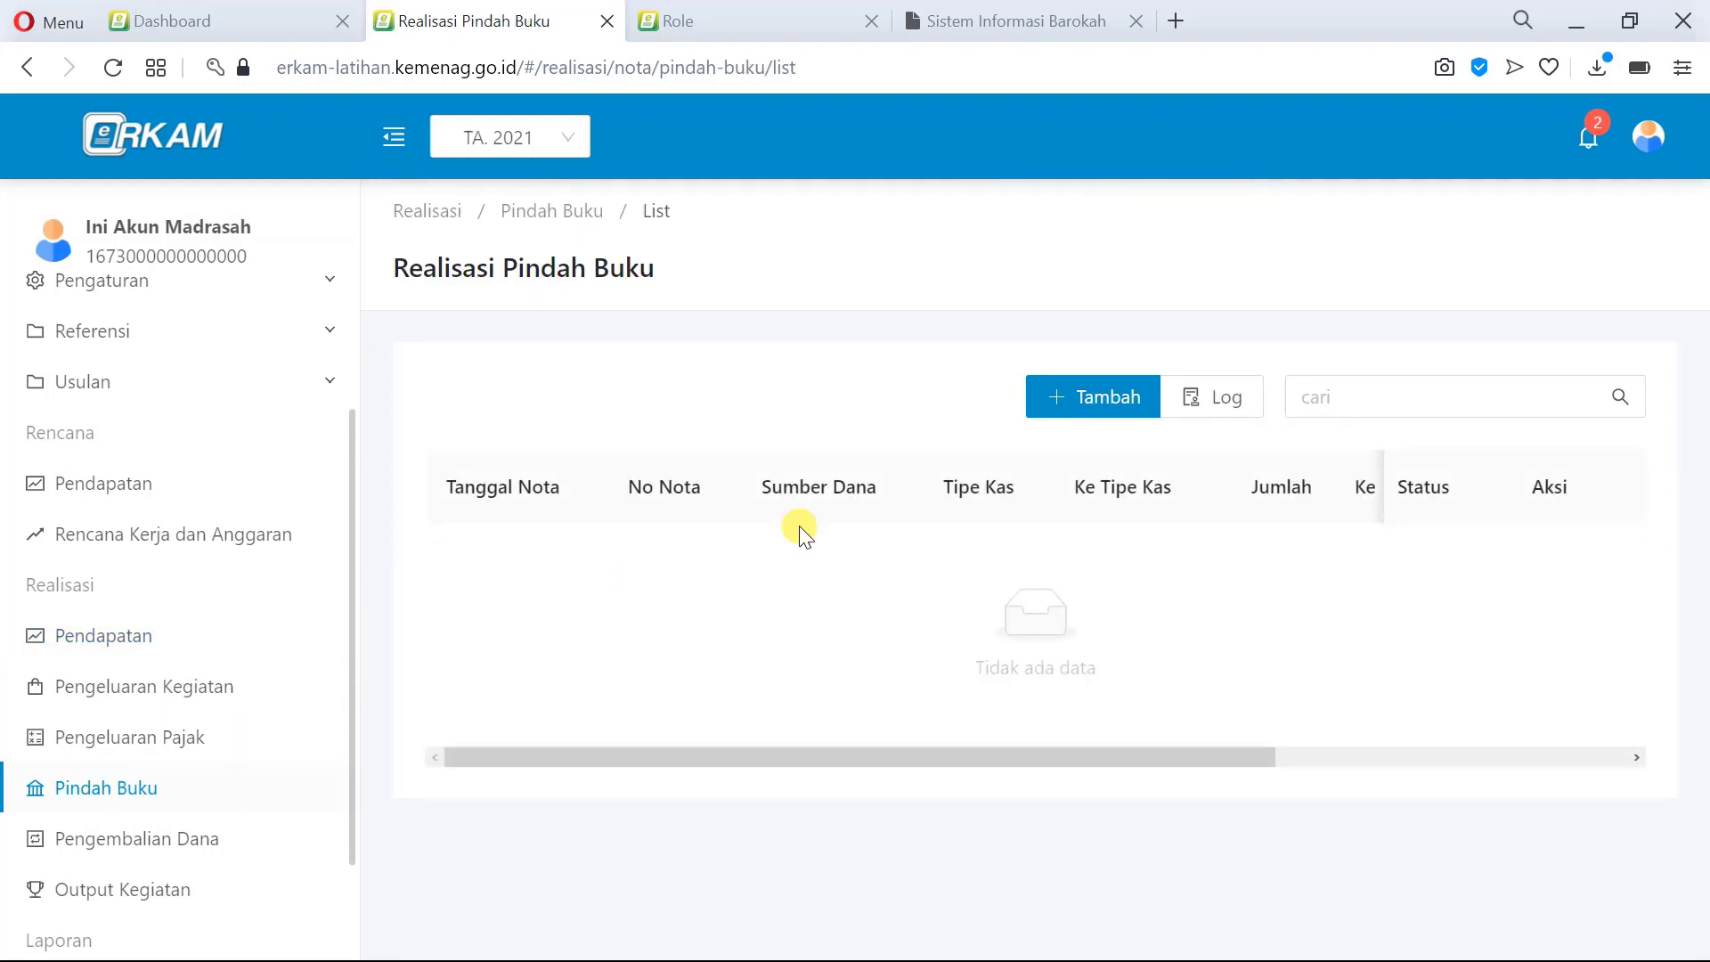
click(1104, 403)
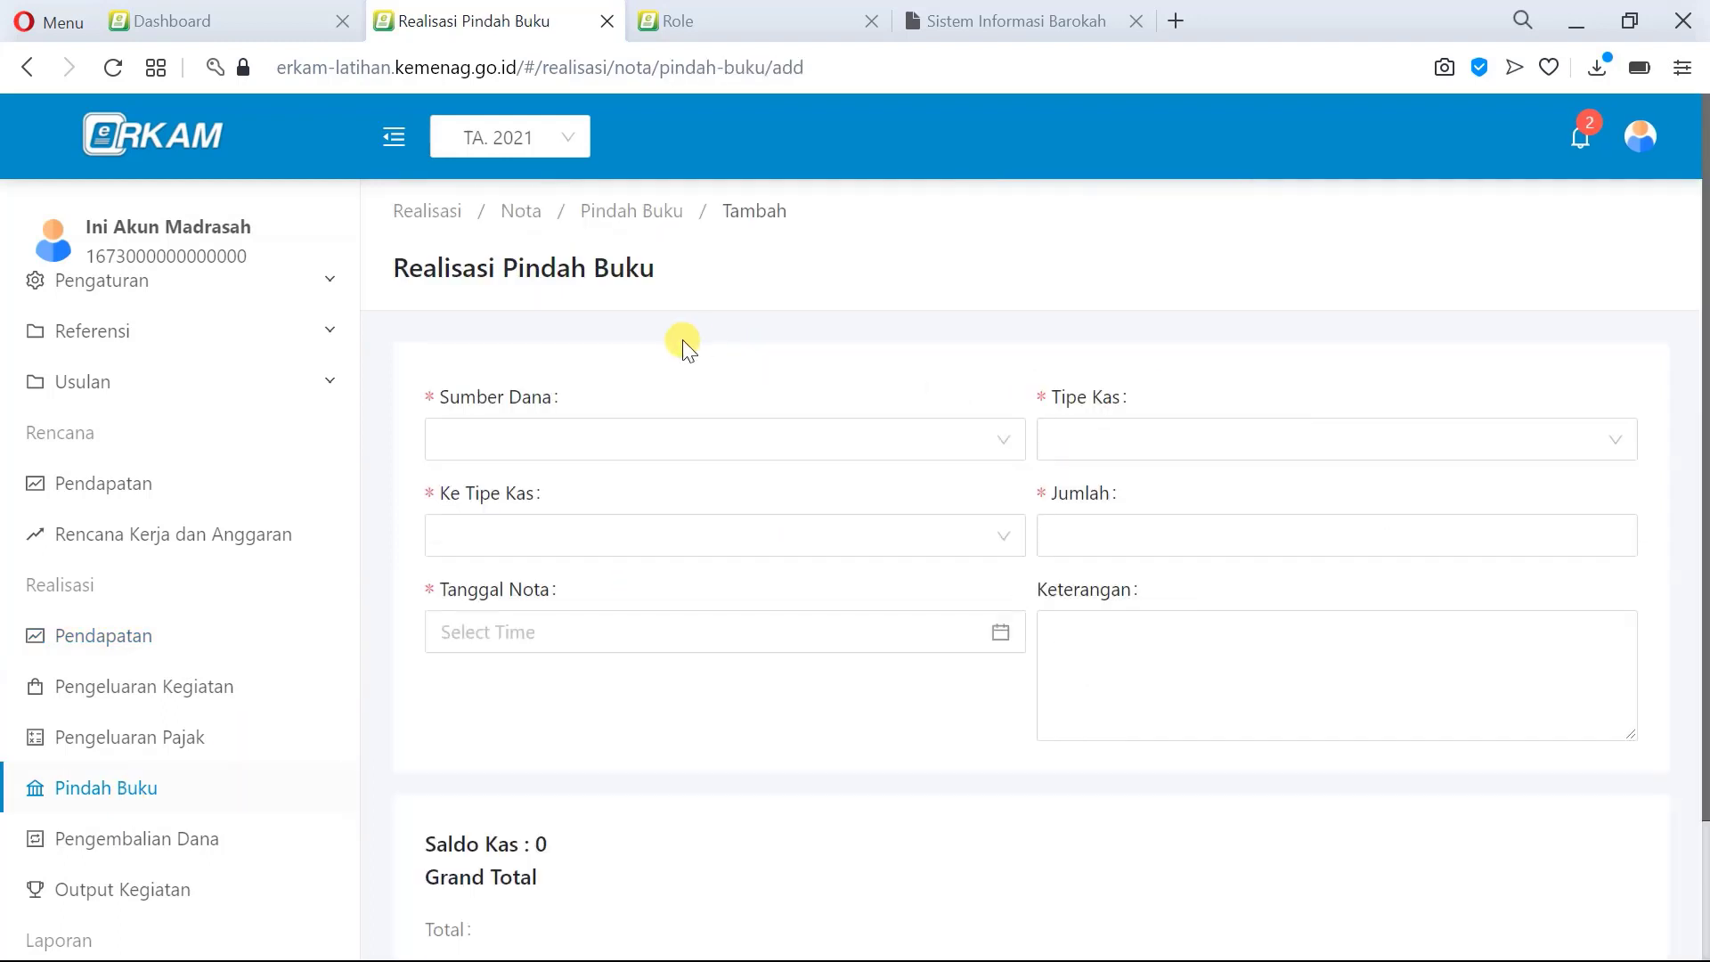
click(561, 433)
click(567, 504)
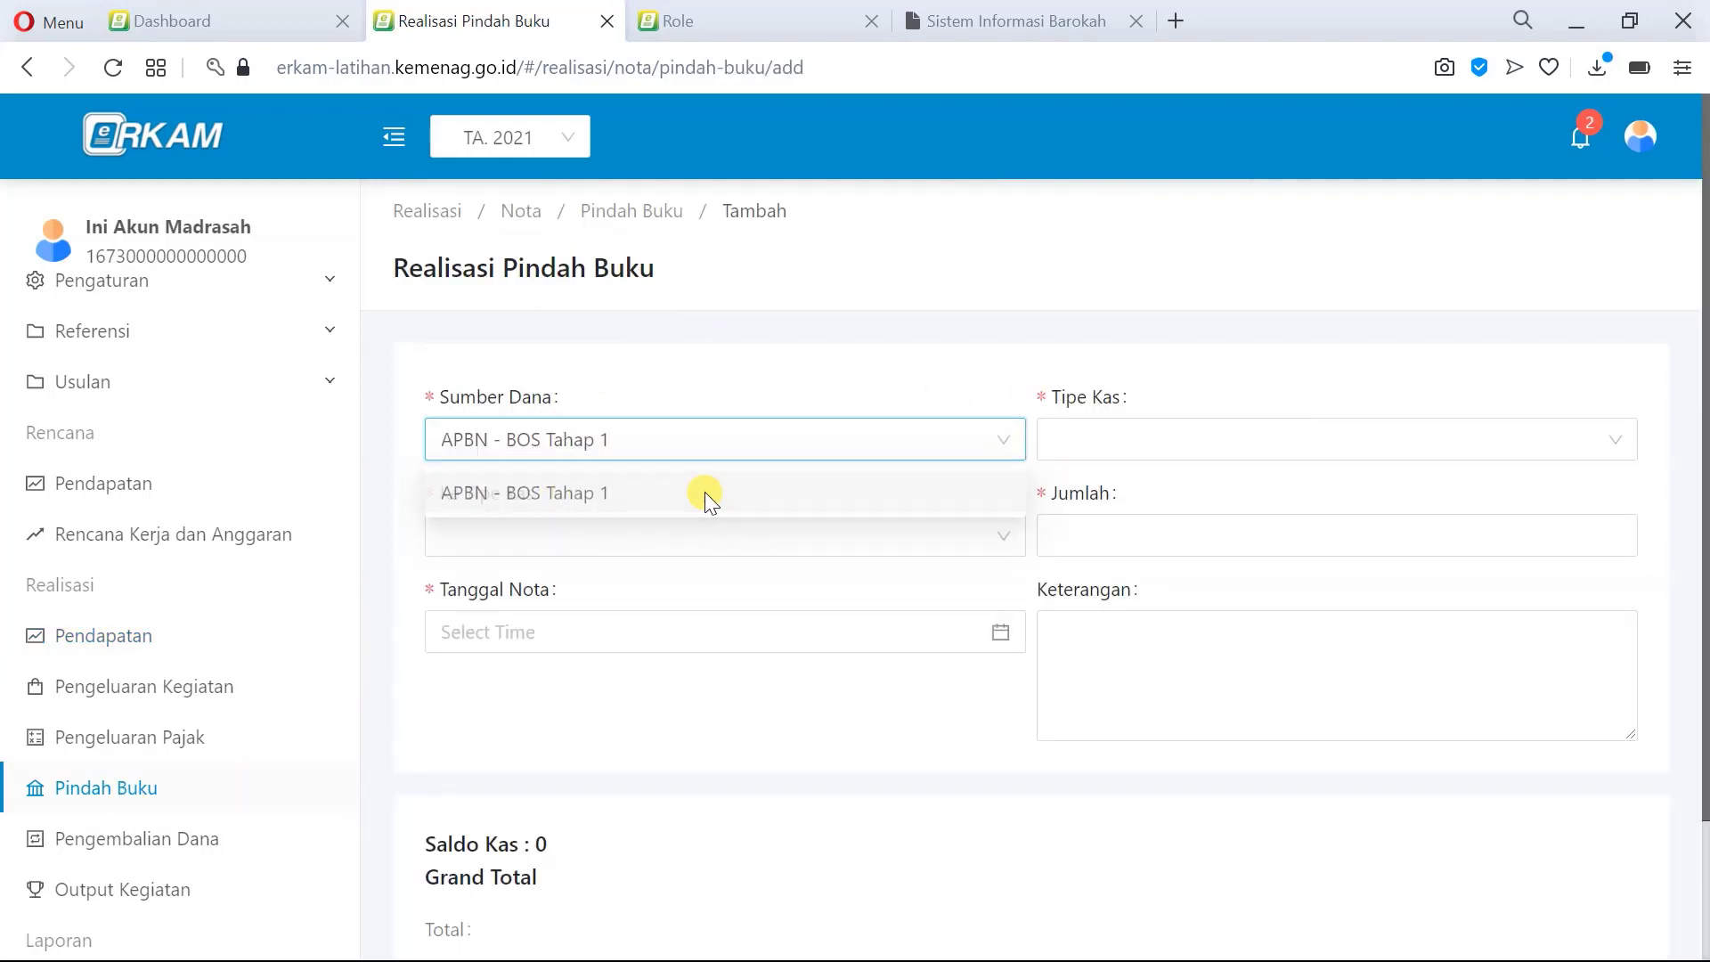
Step: Set the transfer from the Rekening Bank cash type, using the BANK RAKYAT INDONESIA account, to the Tunai cash type
click(1290, 447)
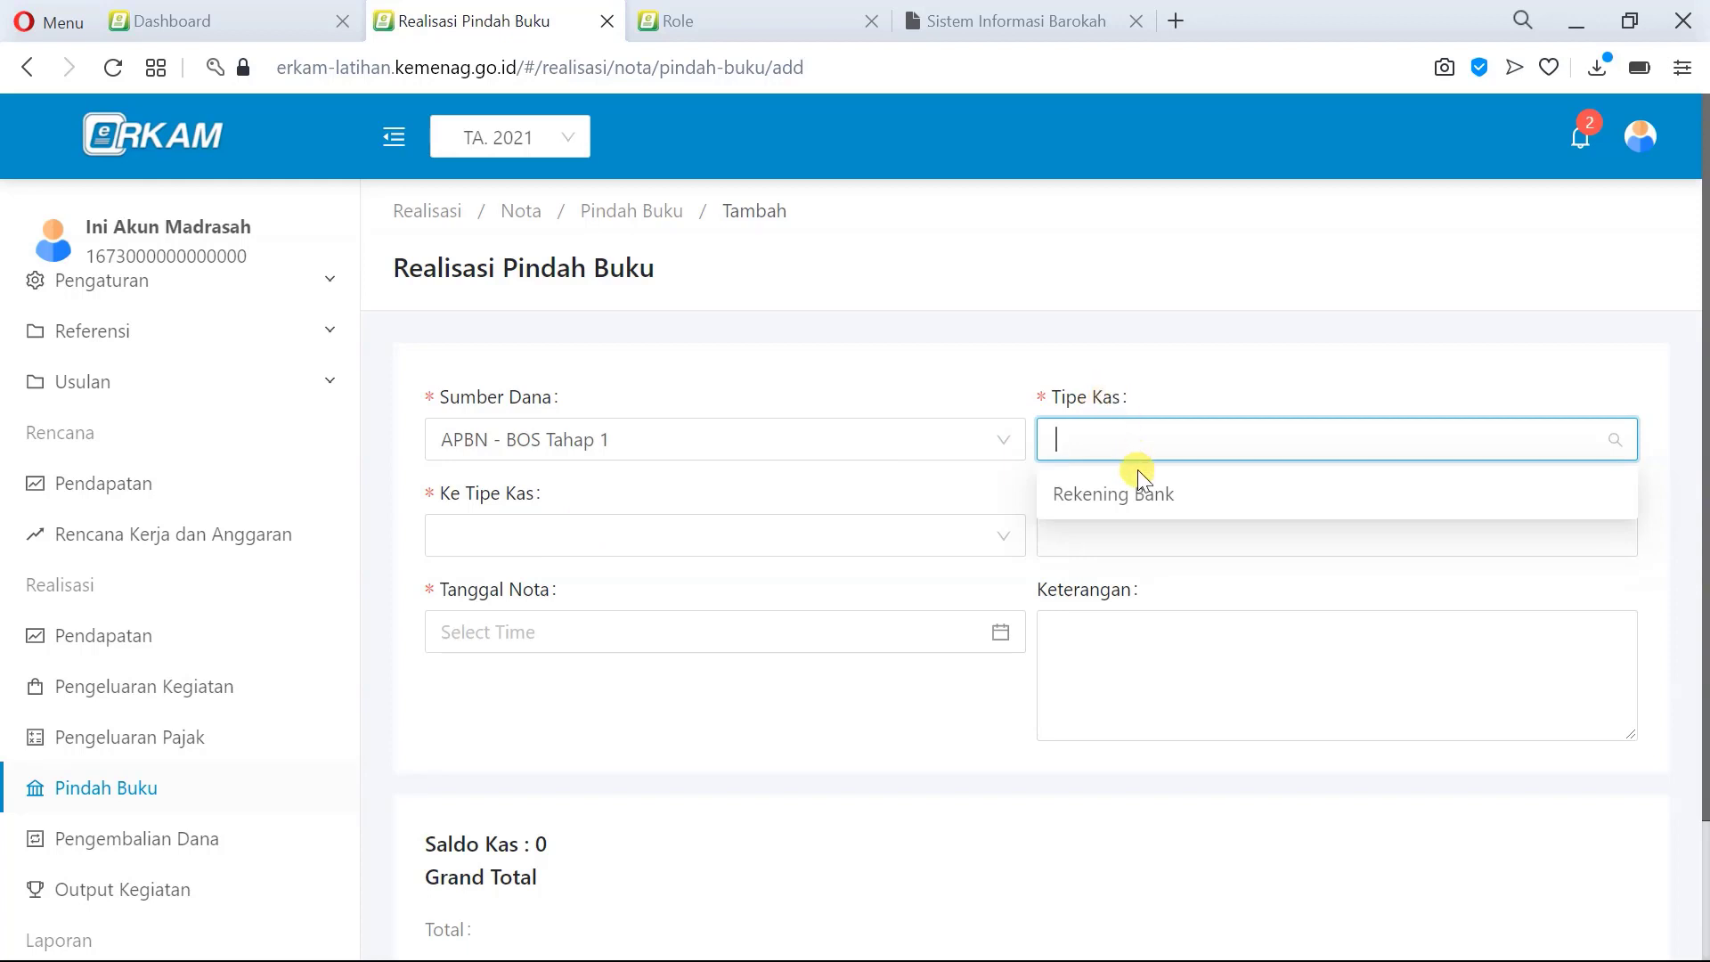
click(1139, 500)
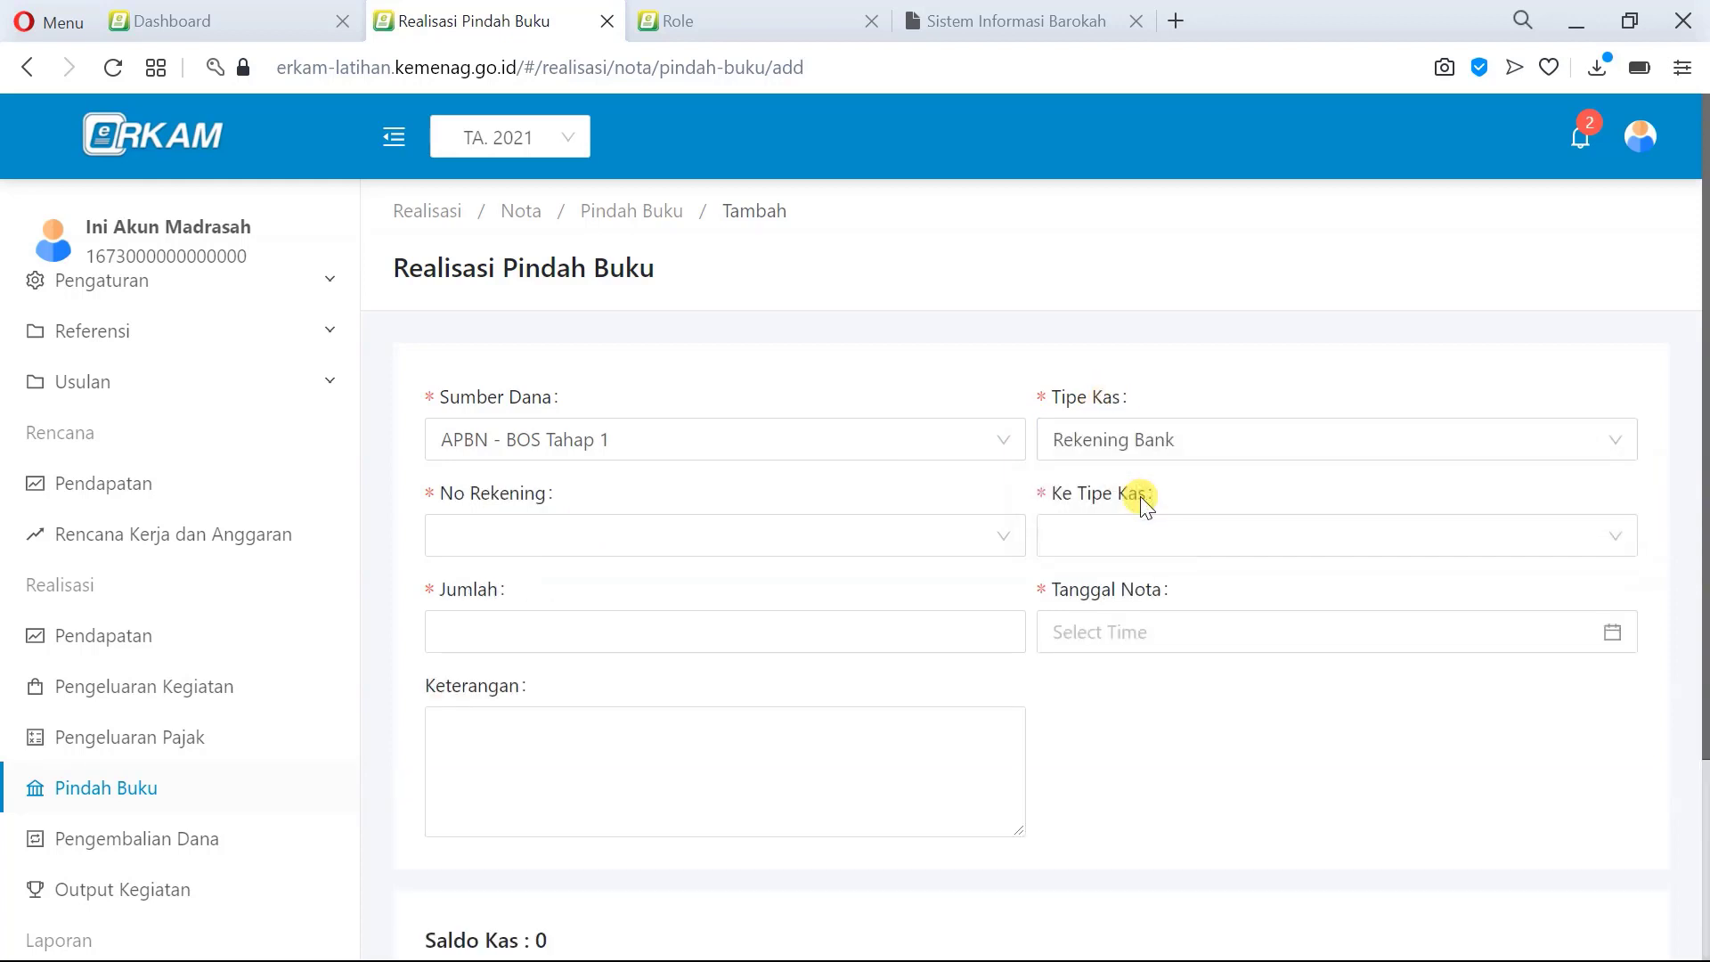
click(908, 531)
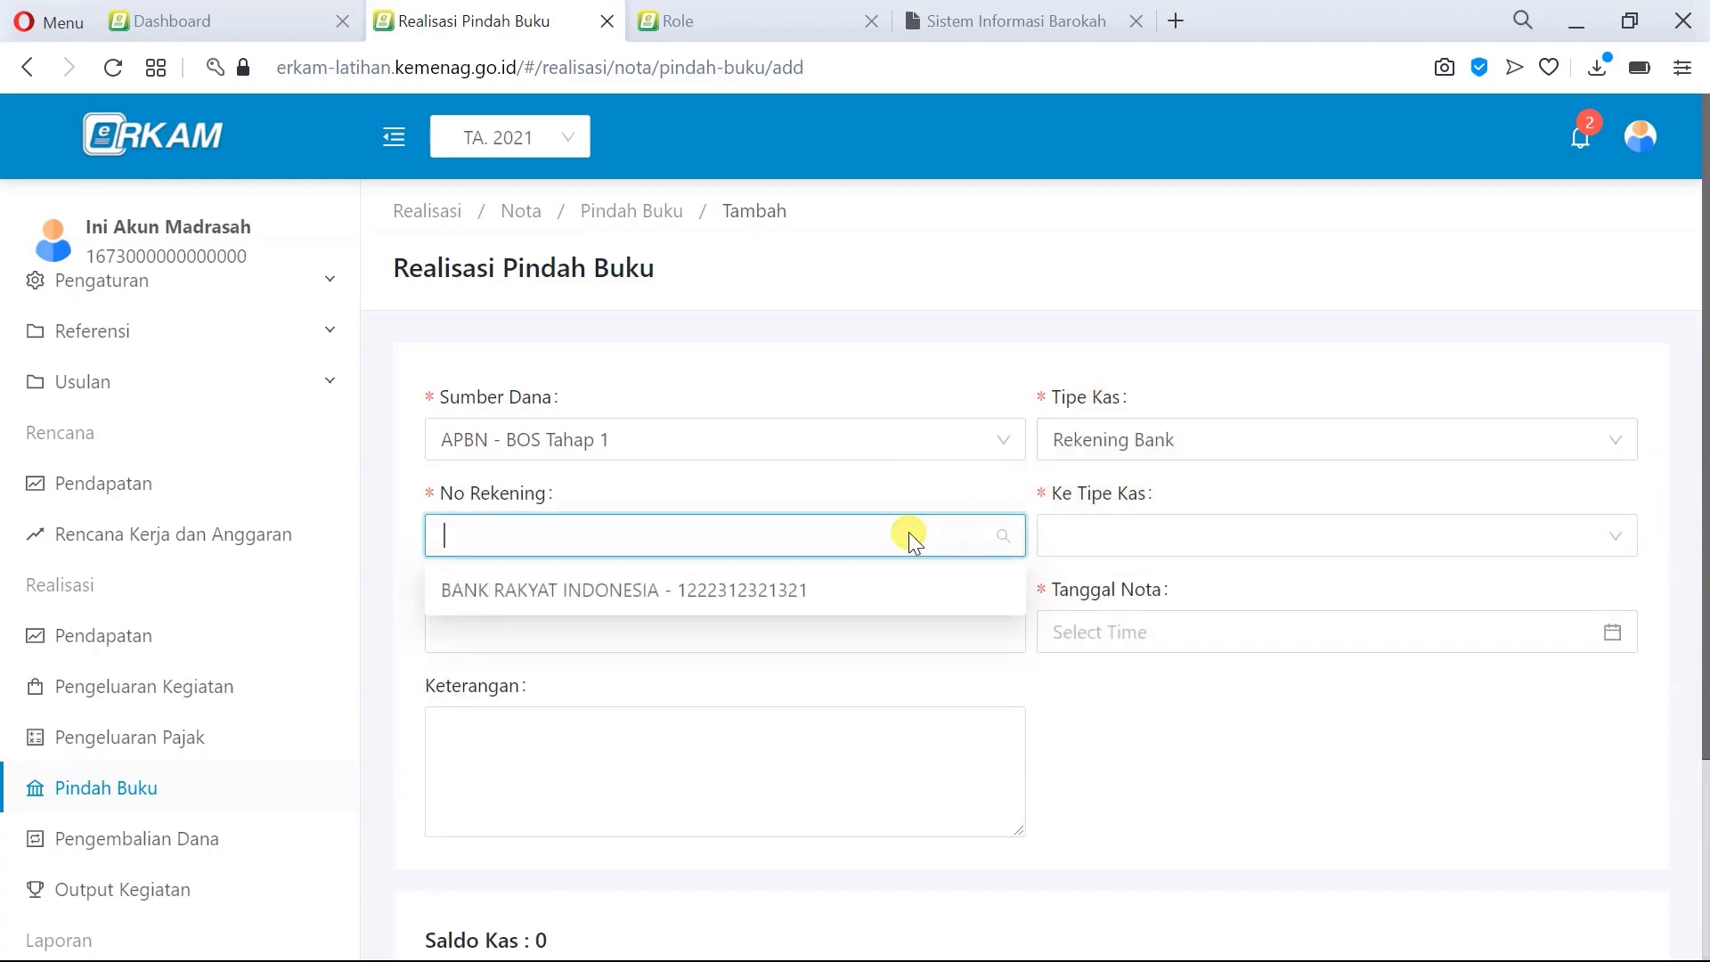
click(788, 591)
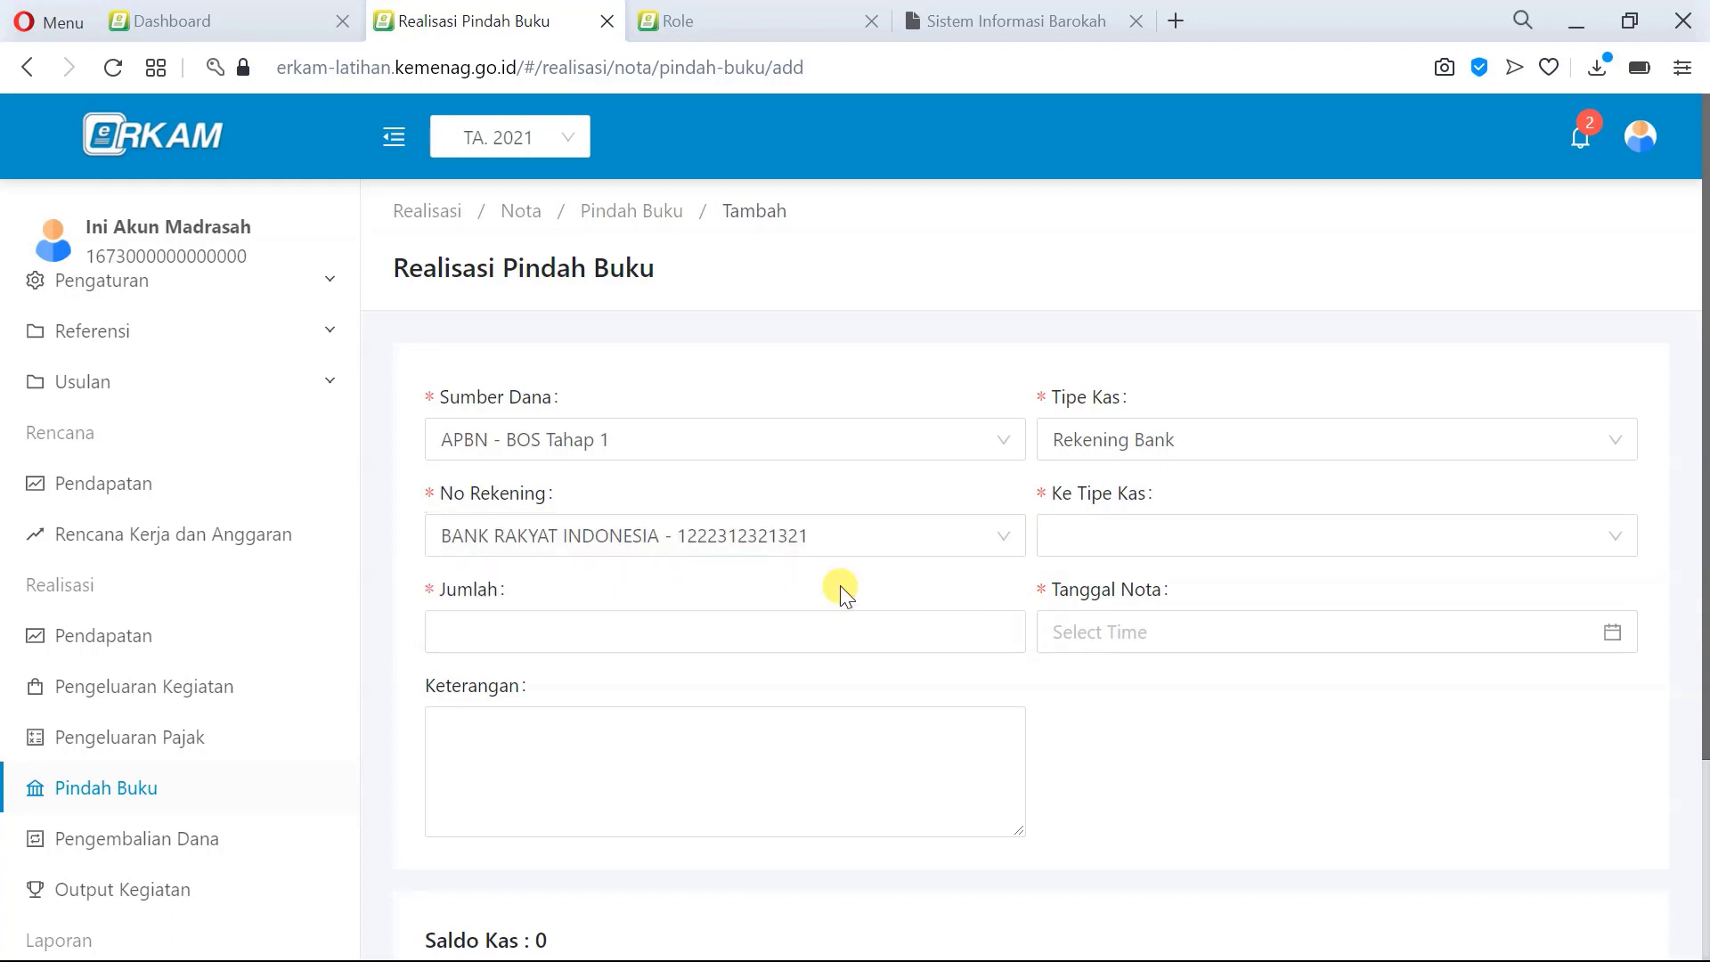
click(1126, 527)
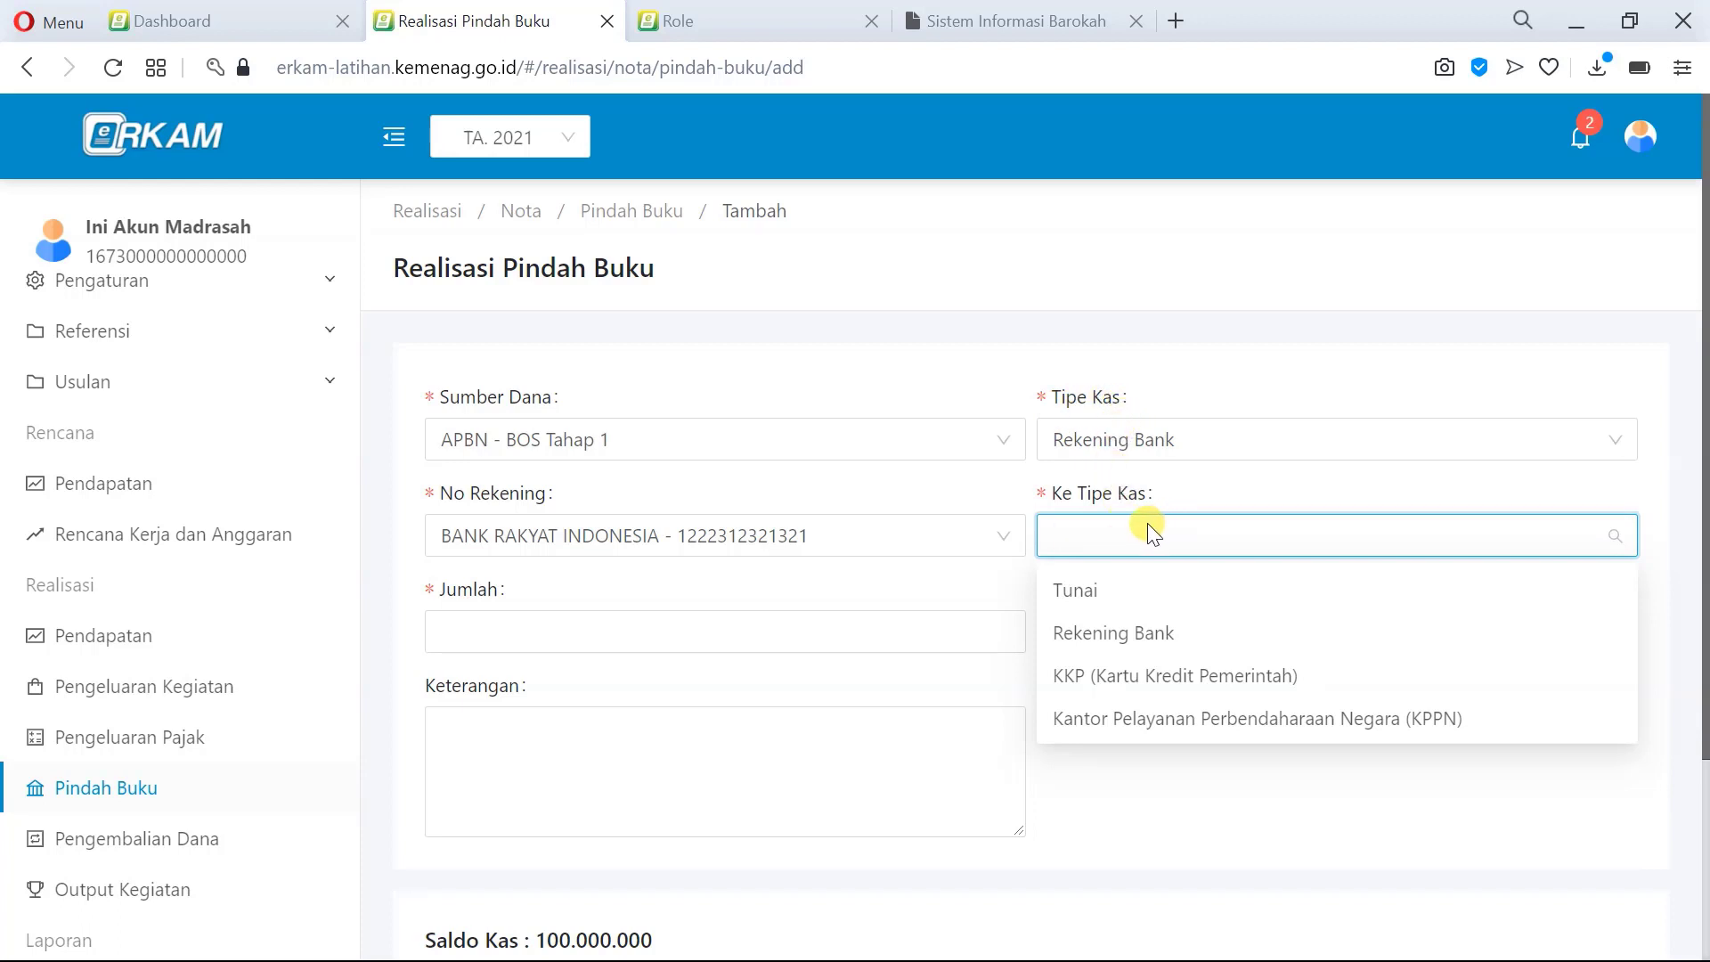
click(1084, 588)
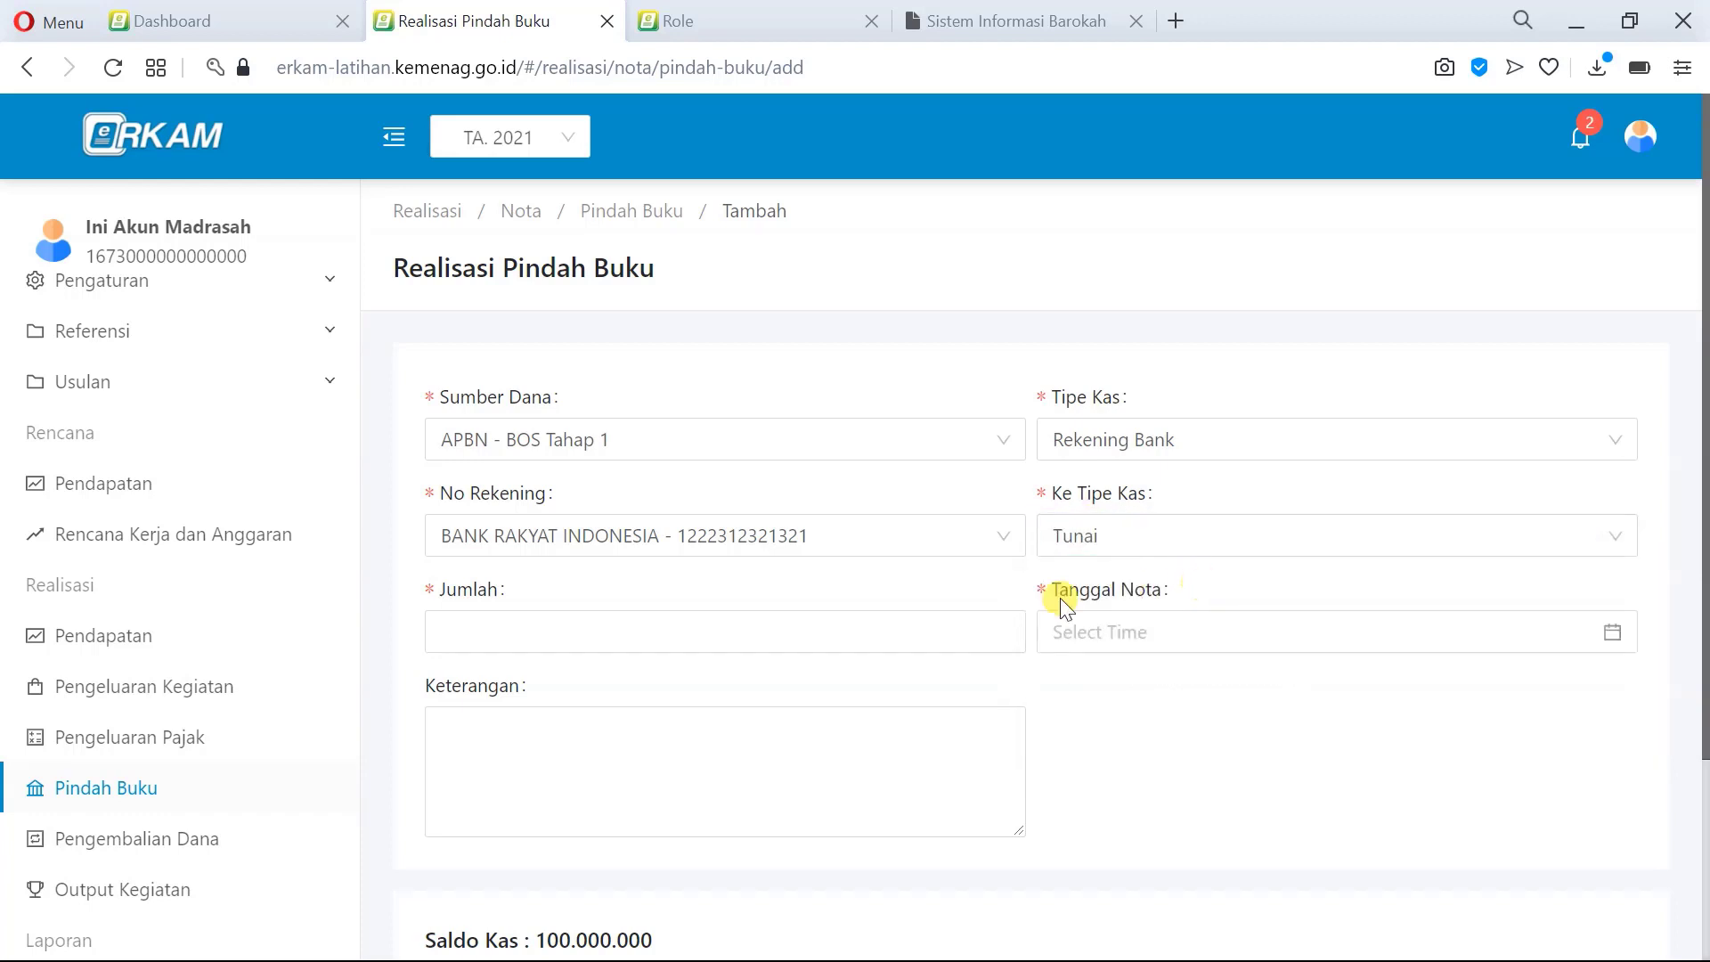
Step: Enter 14668000 as the transfer's Jumlah
click(659, 639)
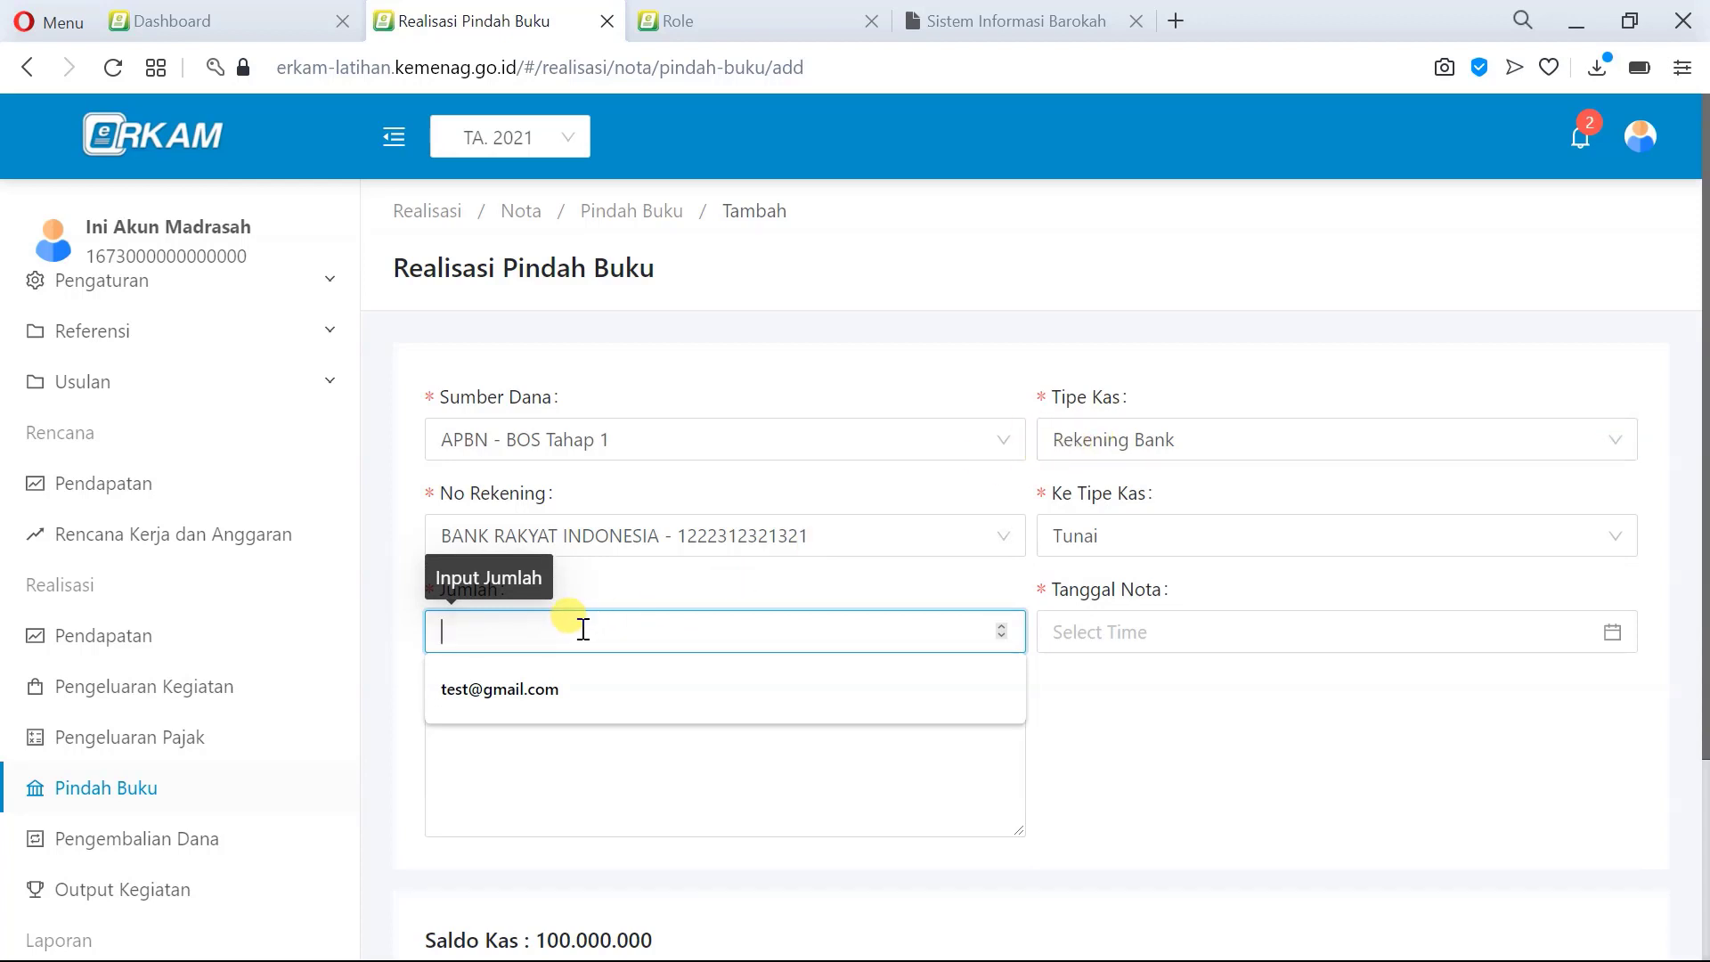
text(1)
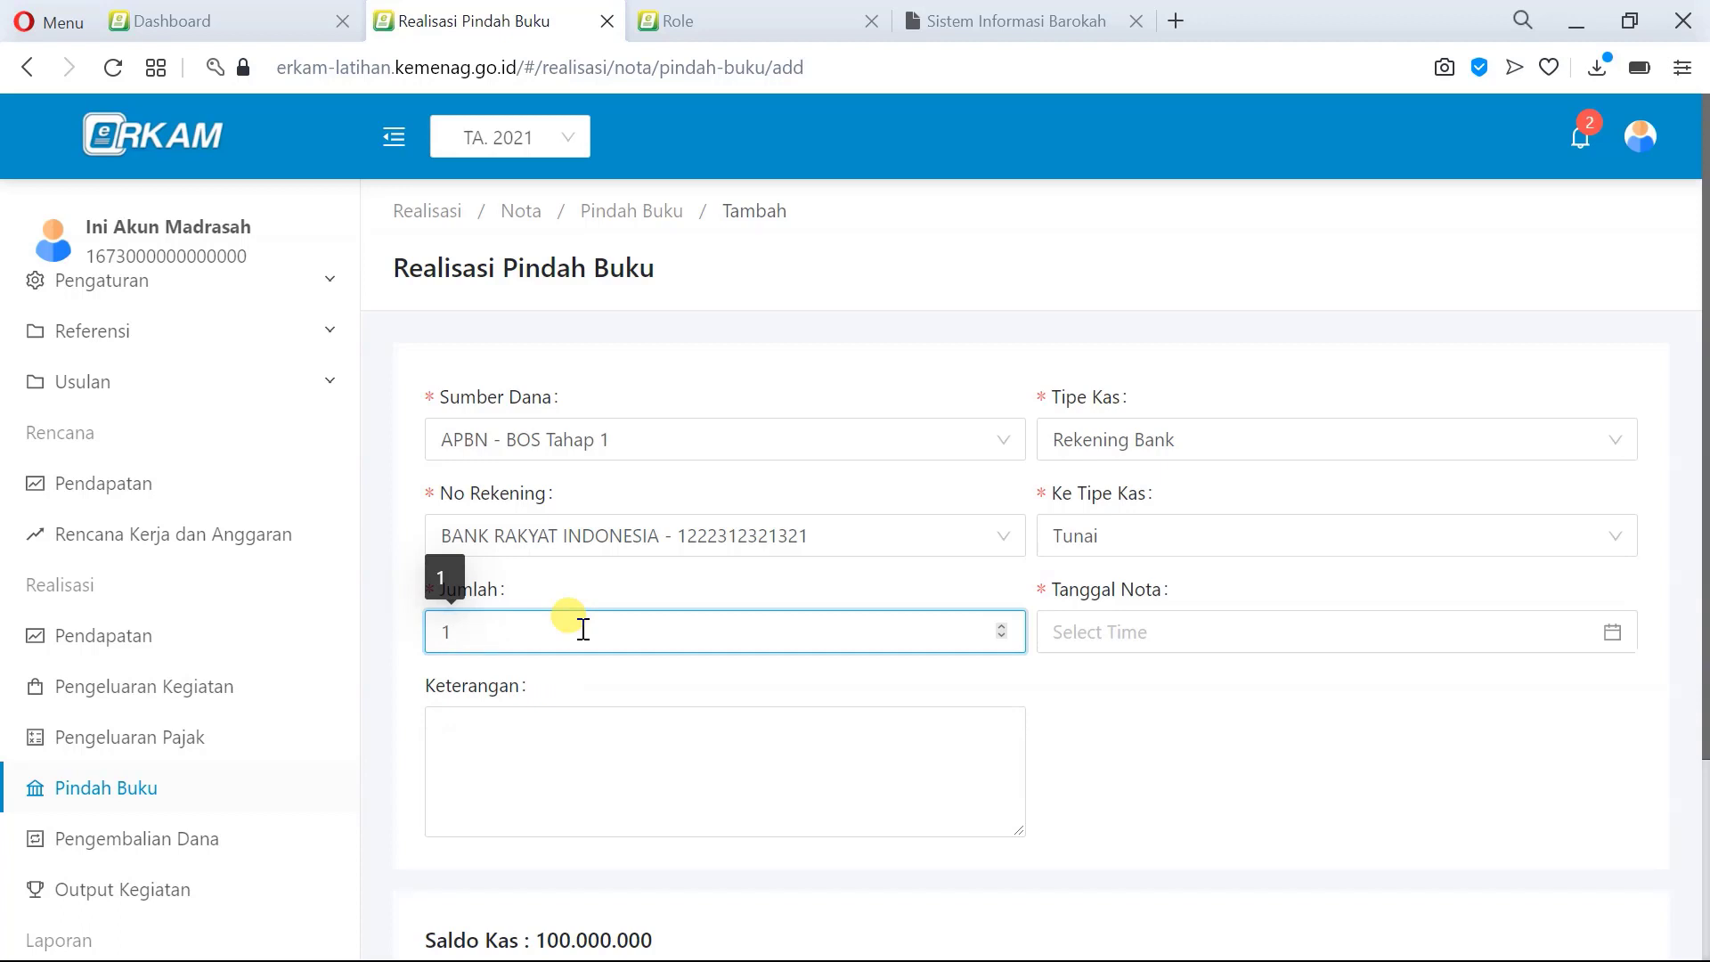
text(466)
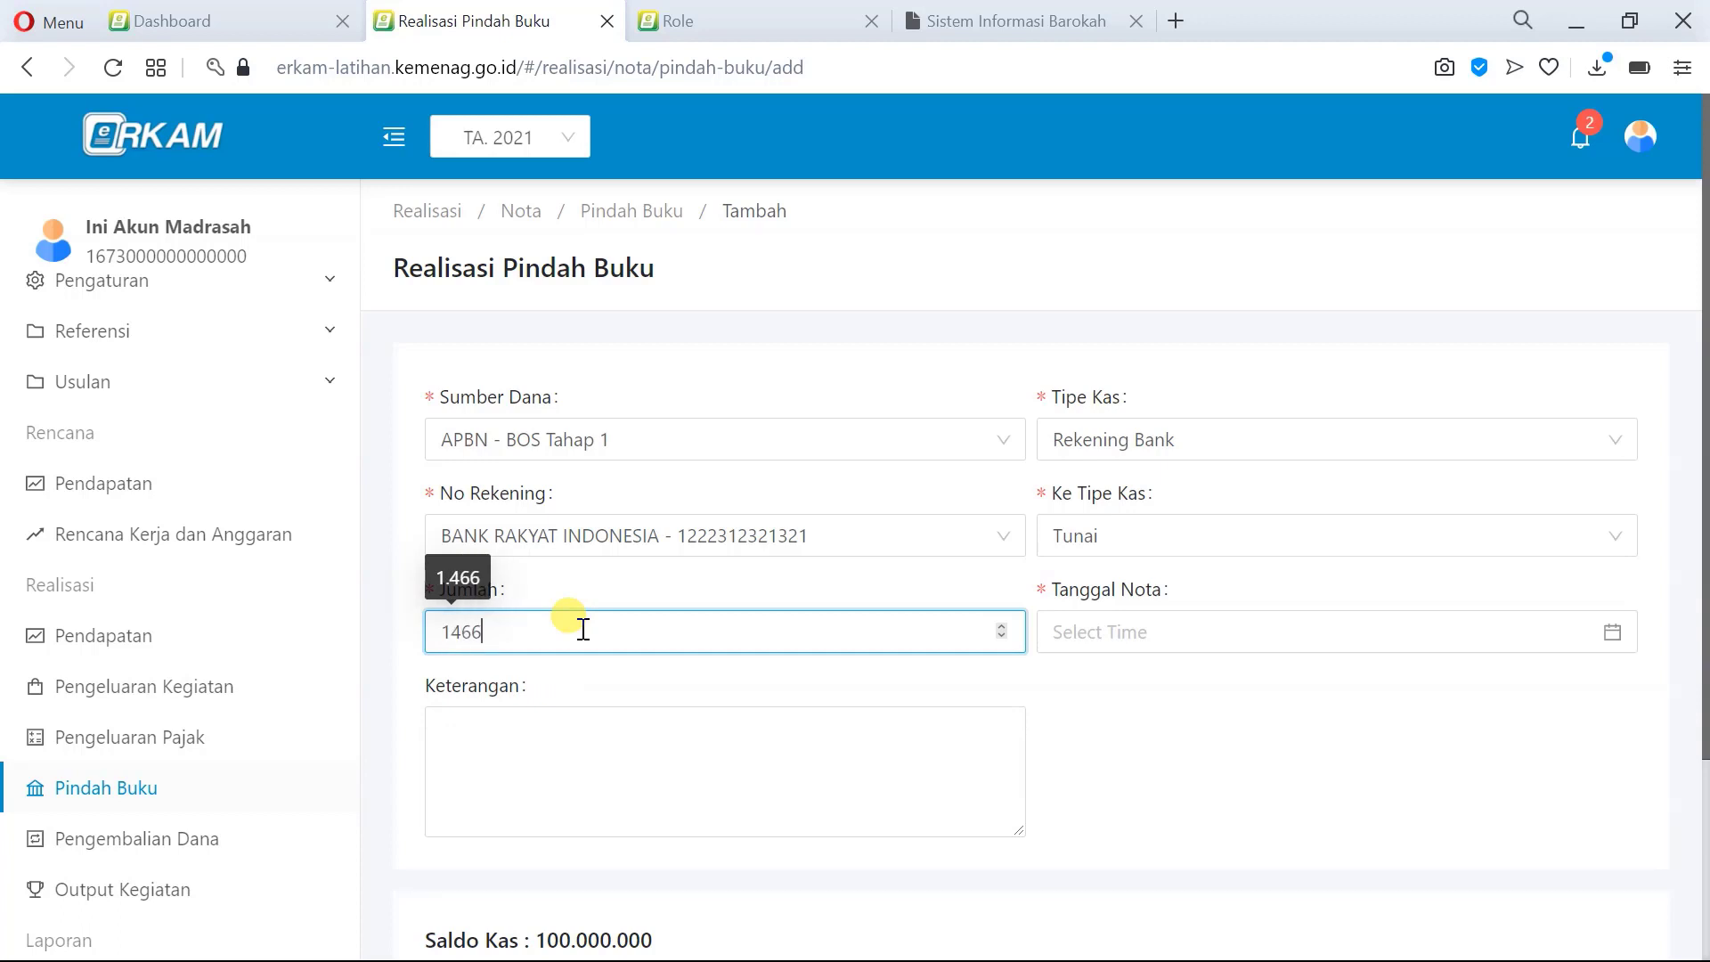
text(8000)
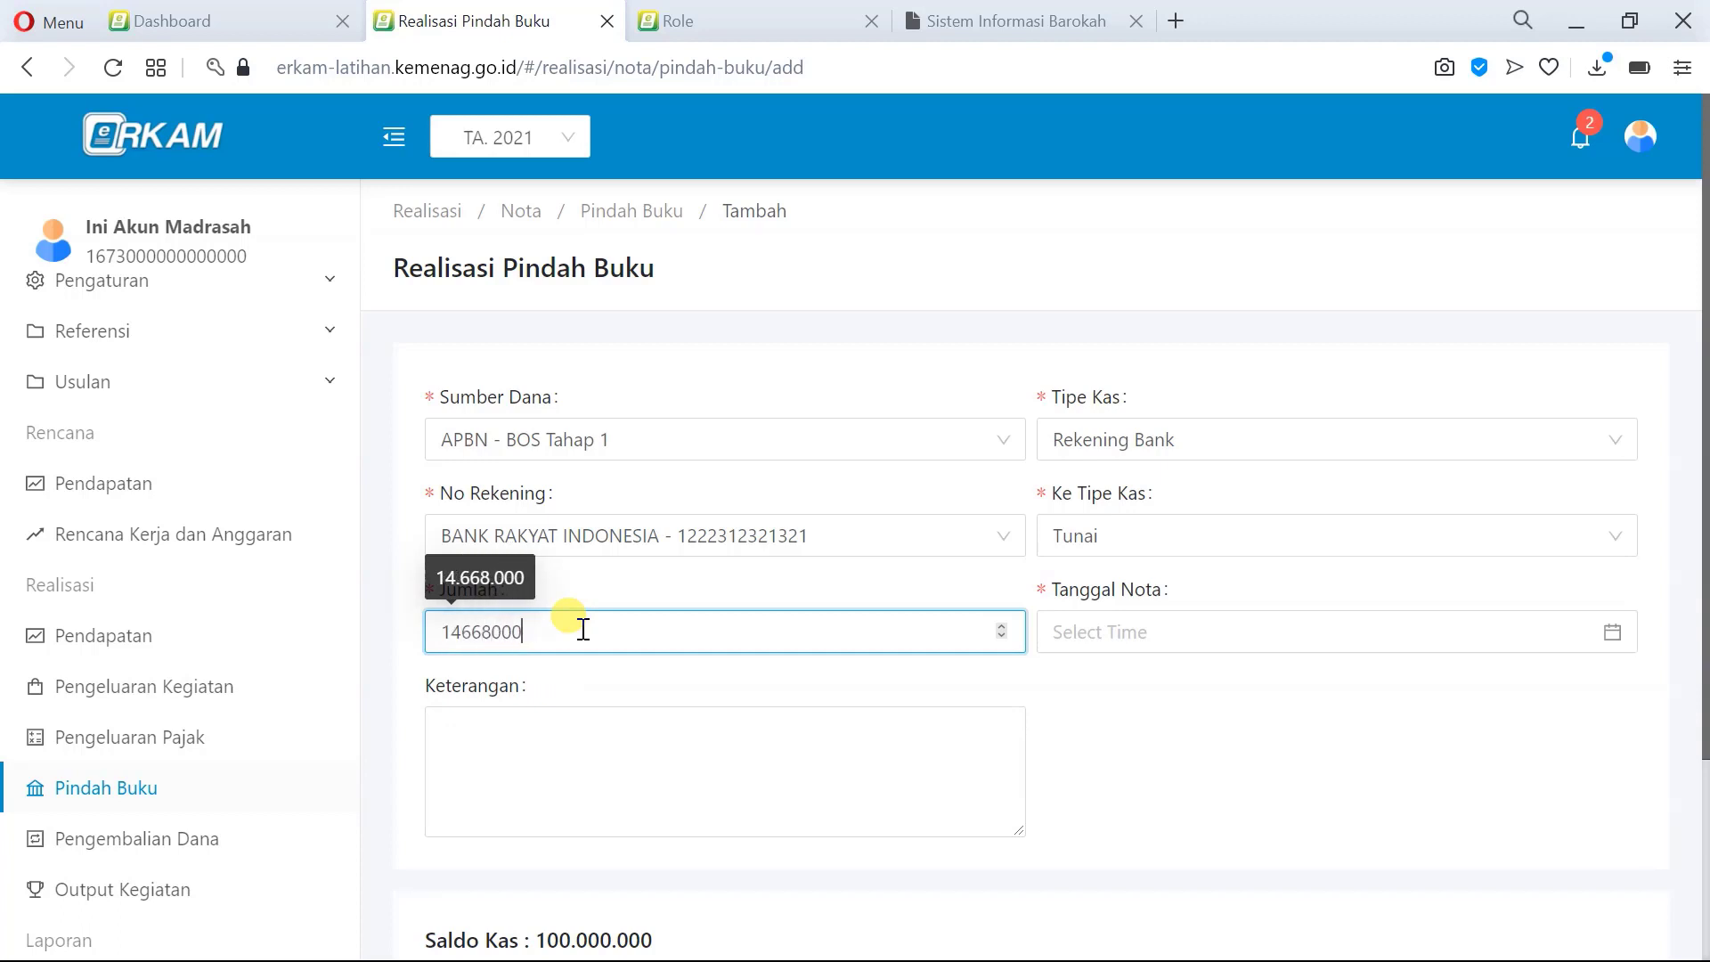
text(0)
key(BackSpace)
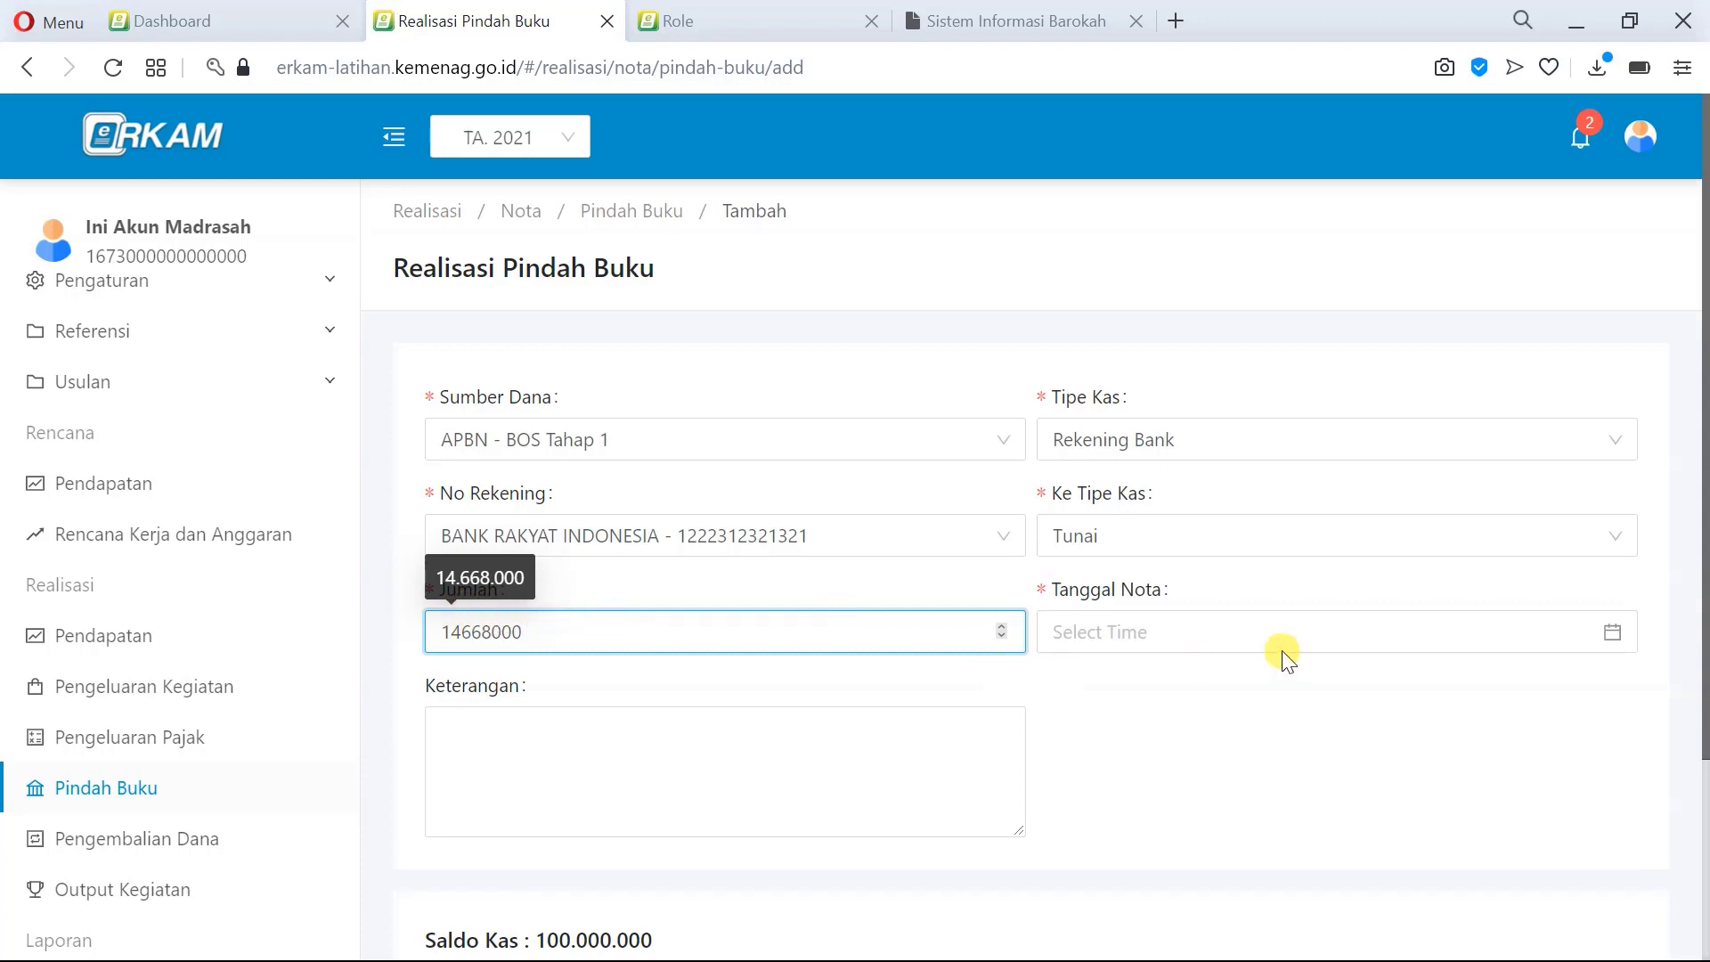
click(1223, 635)
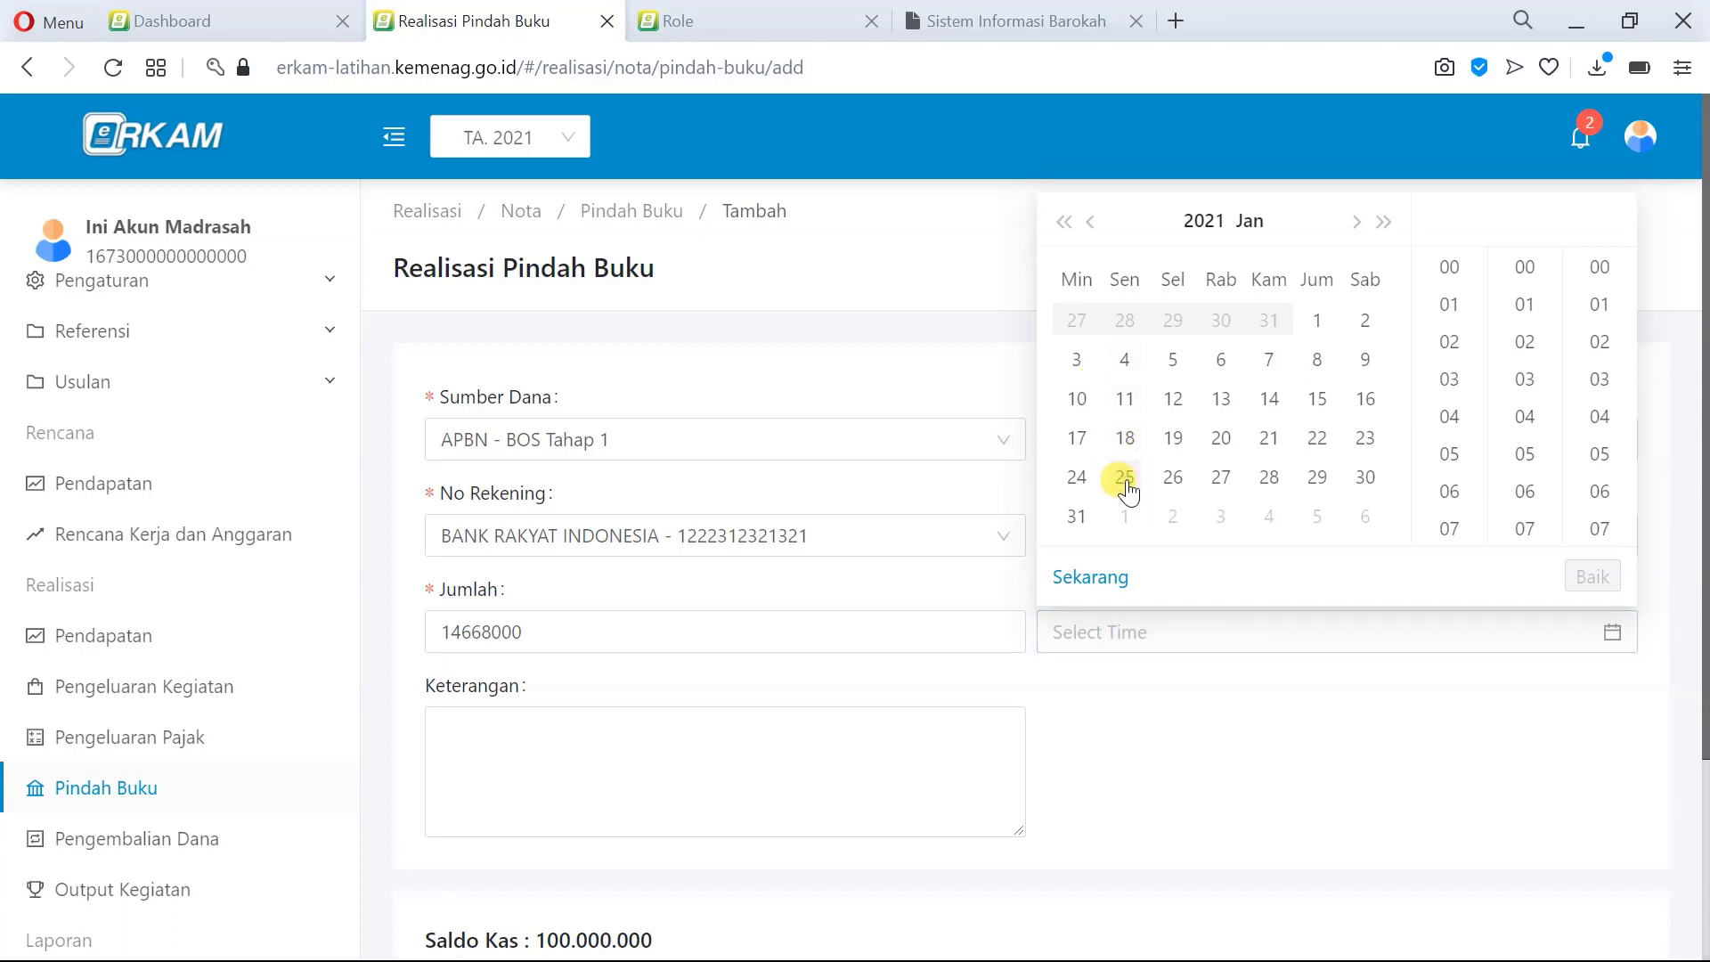
click(1129, 490)
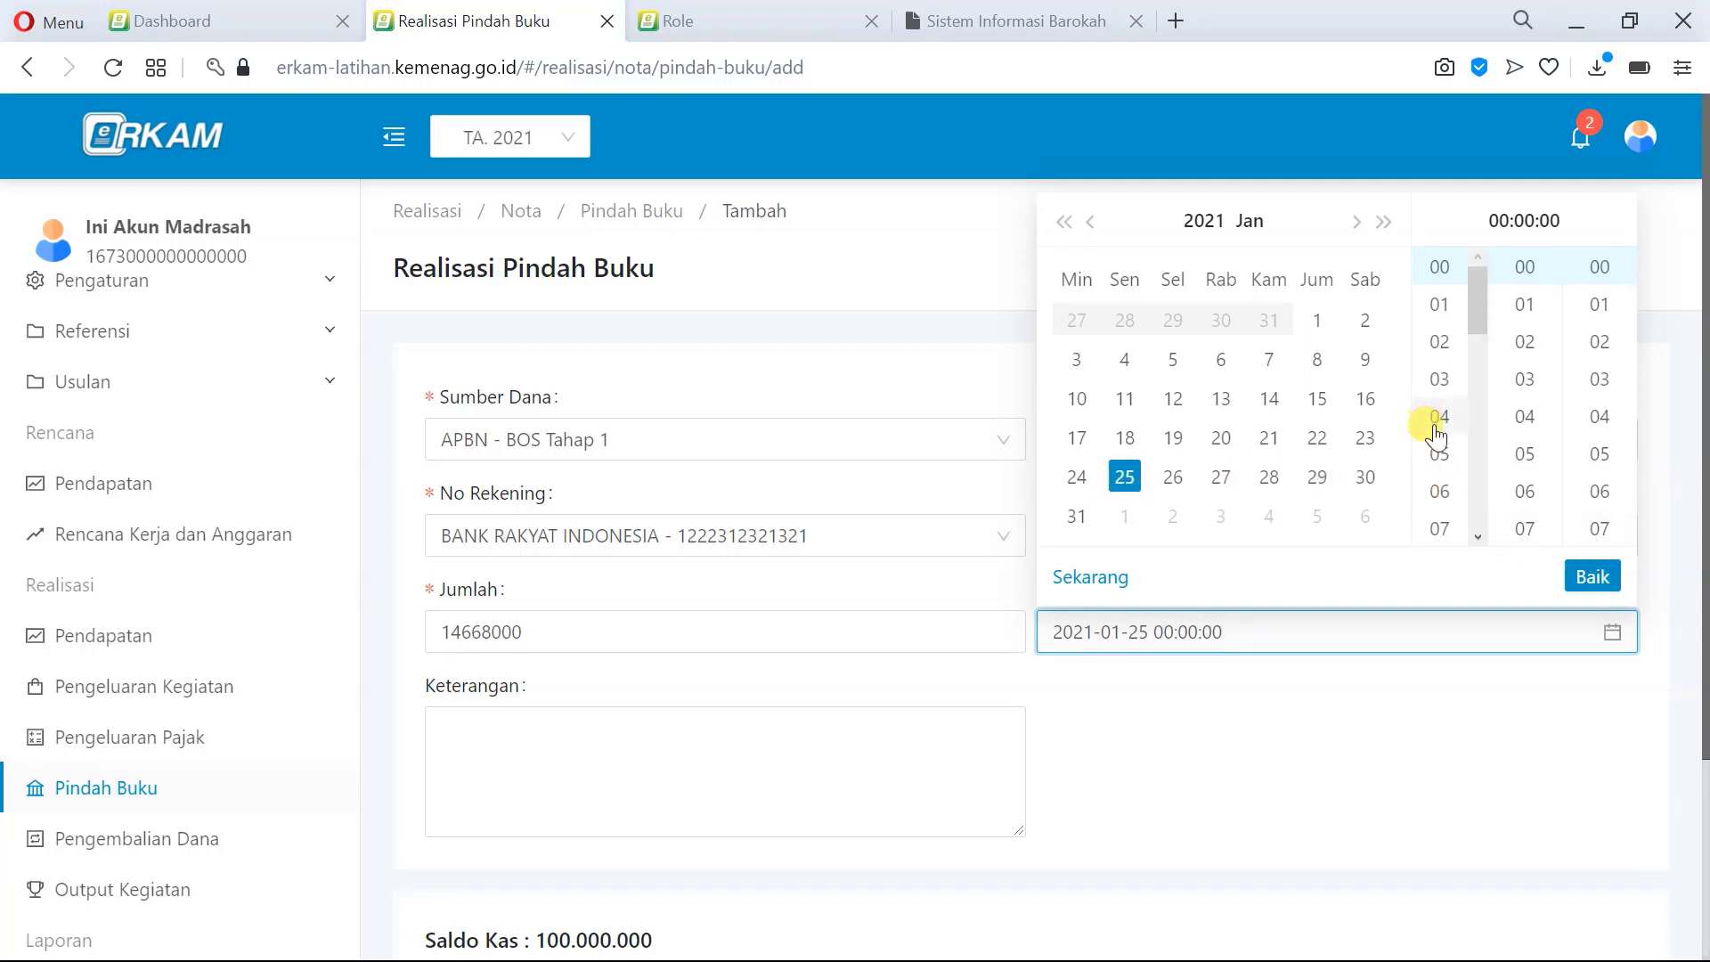
scroll(1438, 450, down, 4)
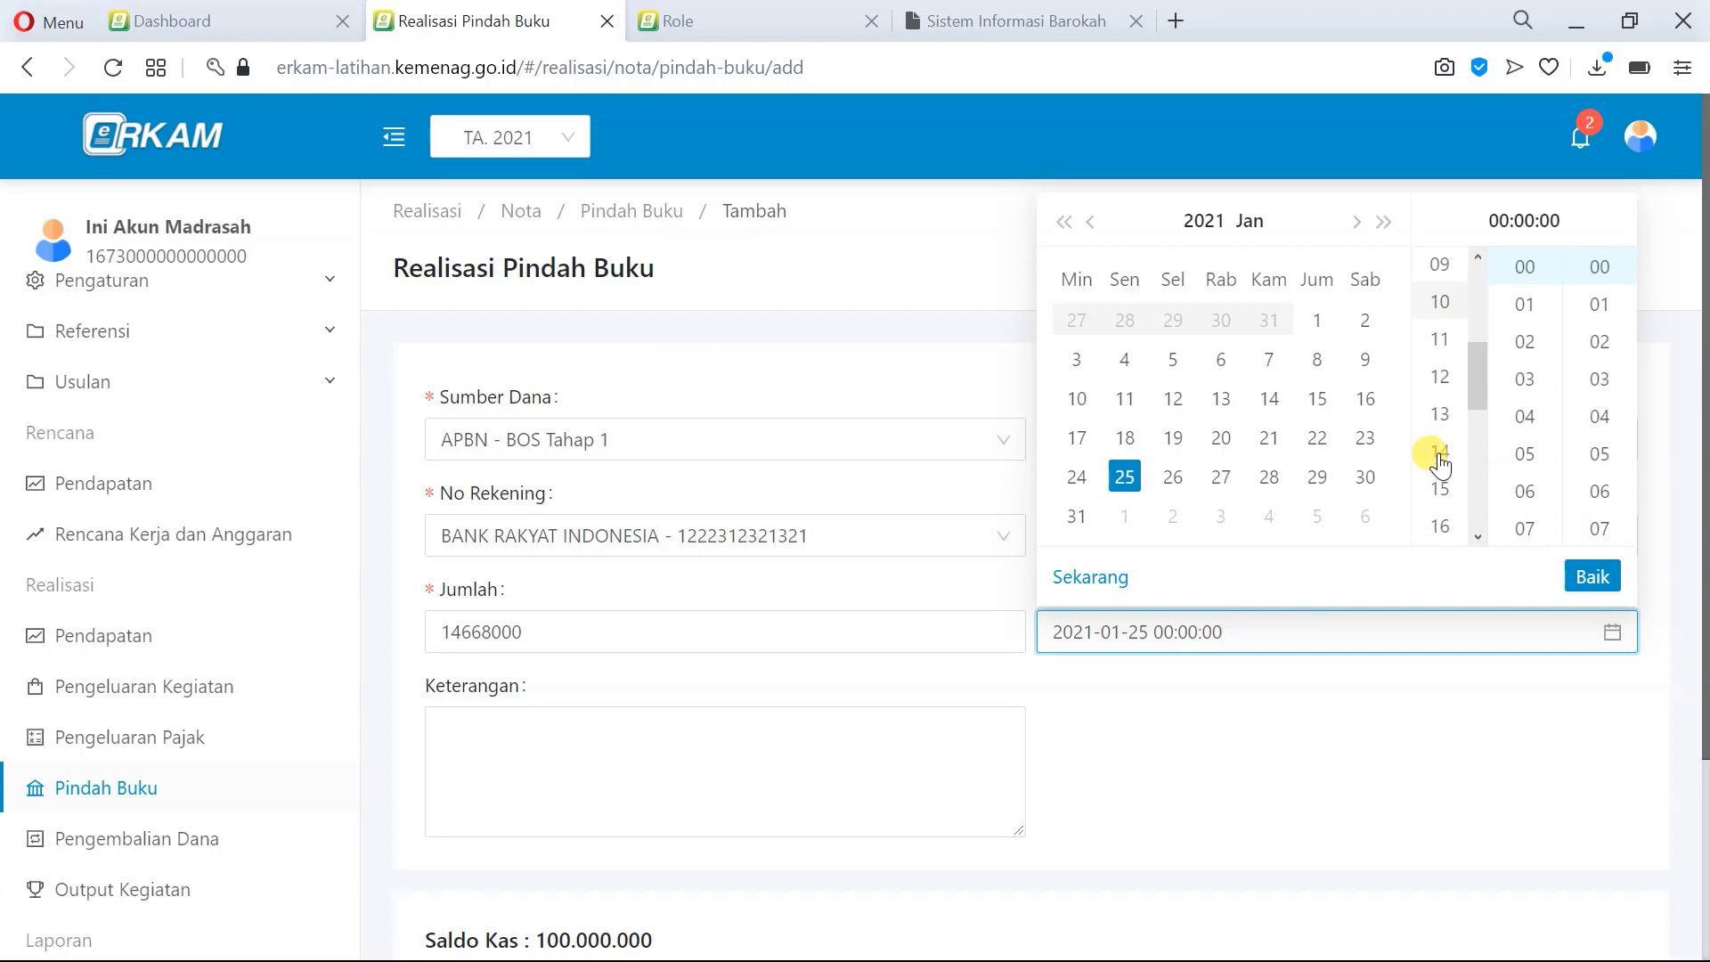
click(1465, 314)
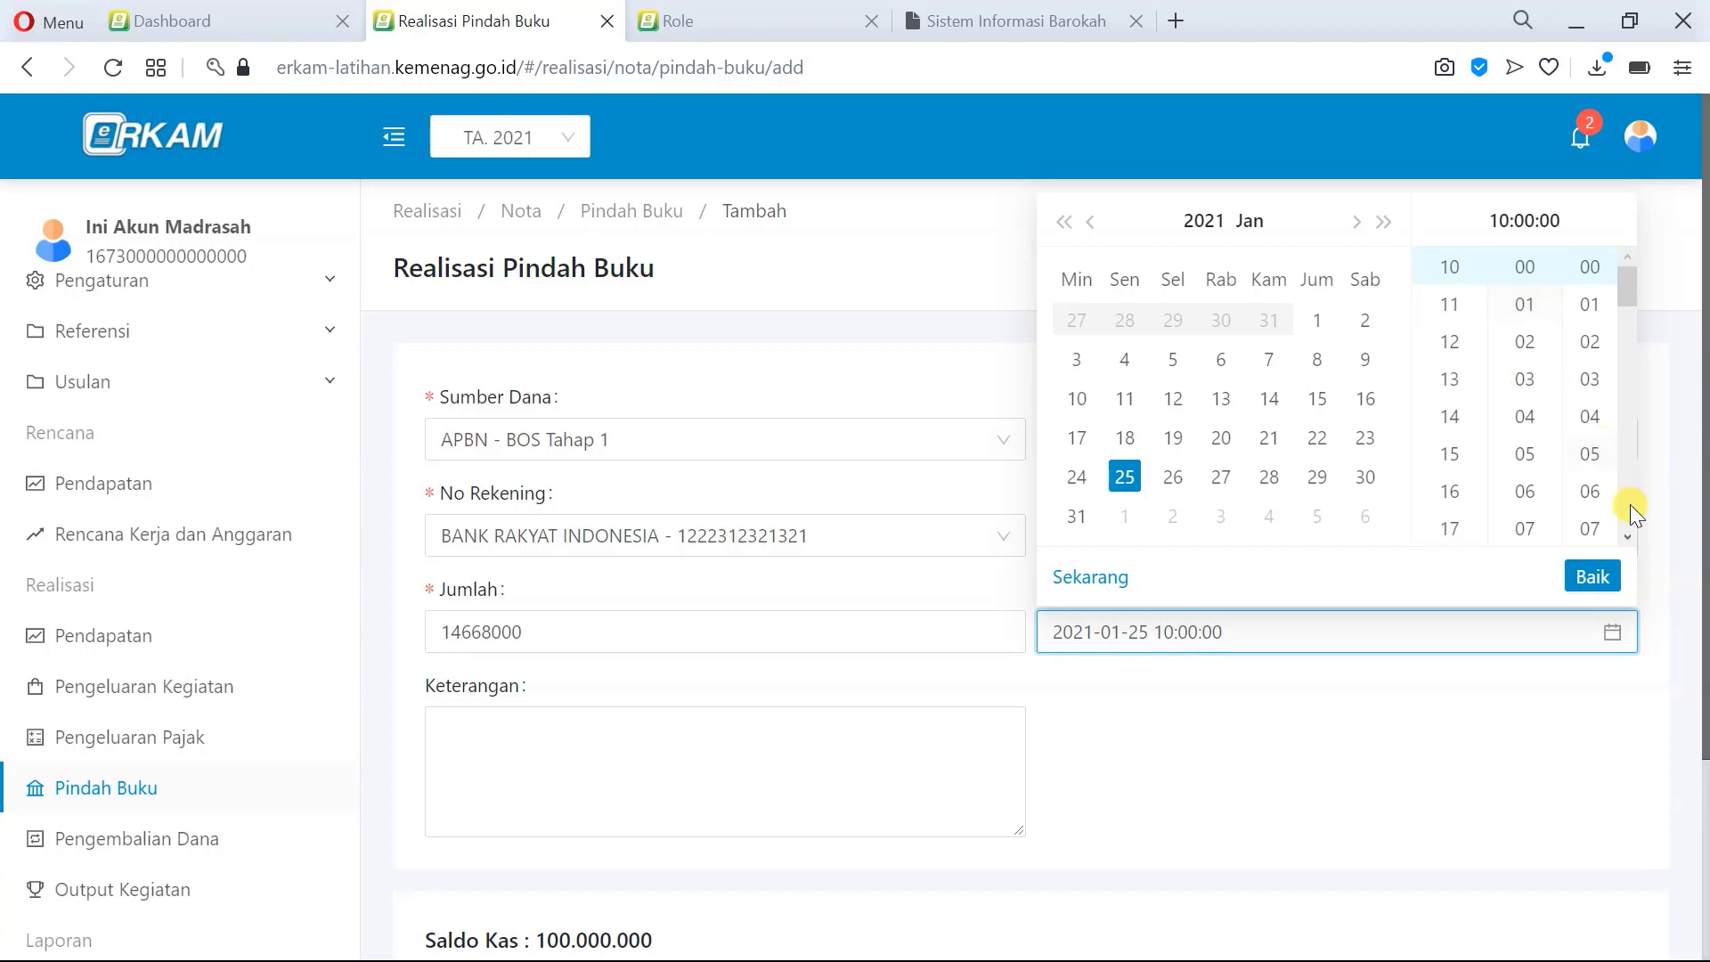
click(1589, 575)
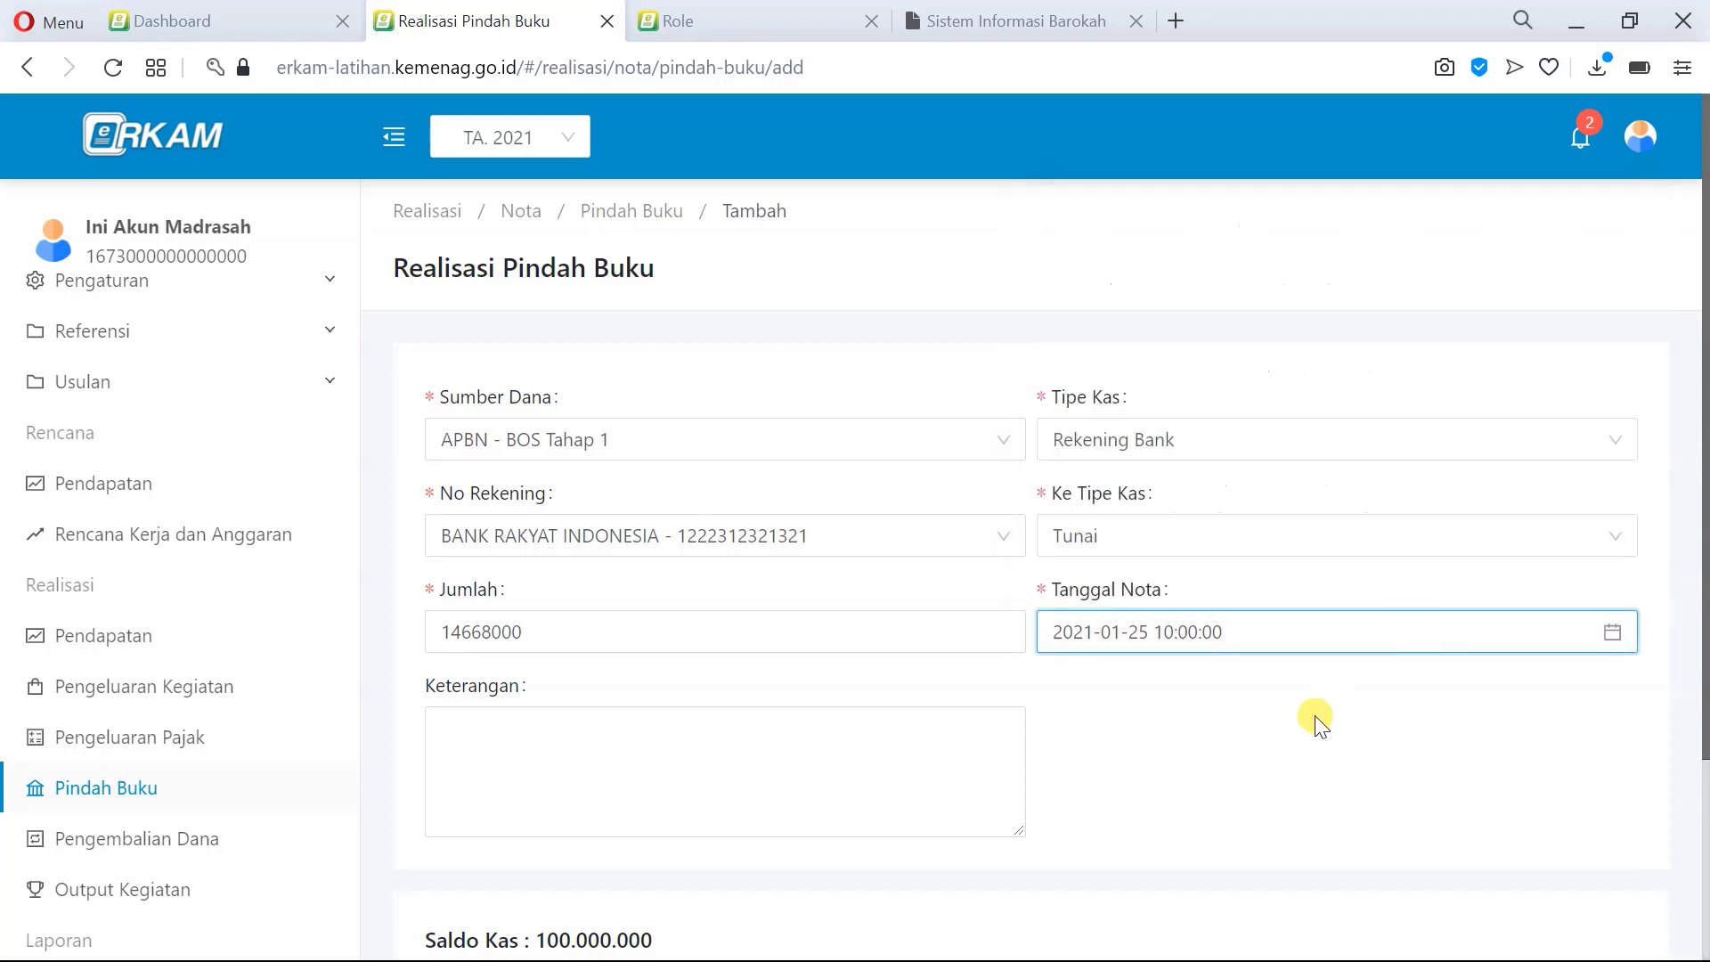
Step: Review the completed transfer fields against the Saldo Kas and the Grand Total
scroll(1316, 718, down, 3)
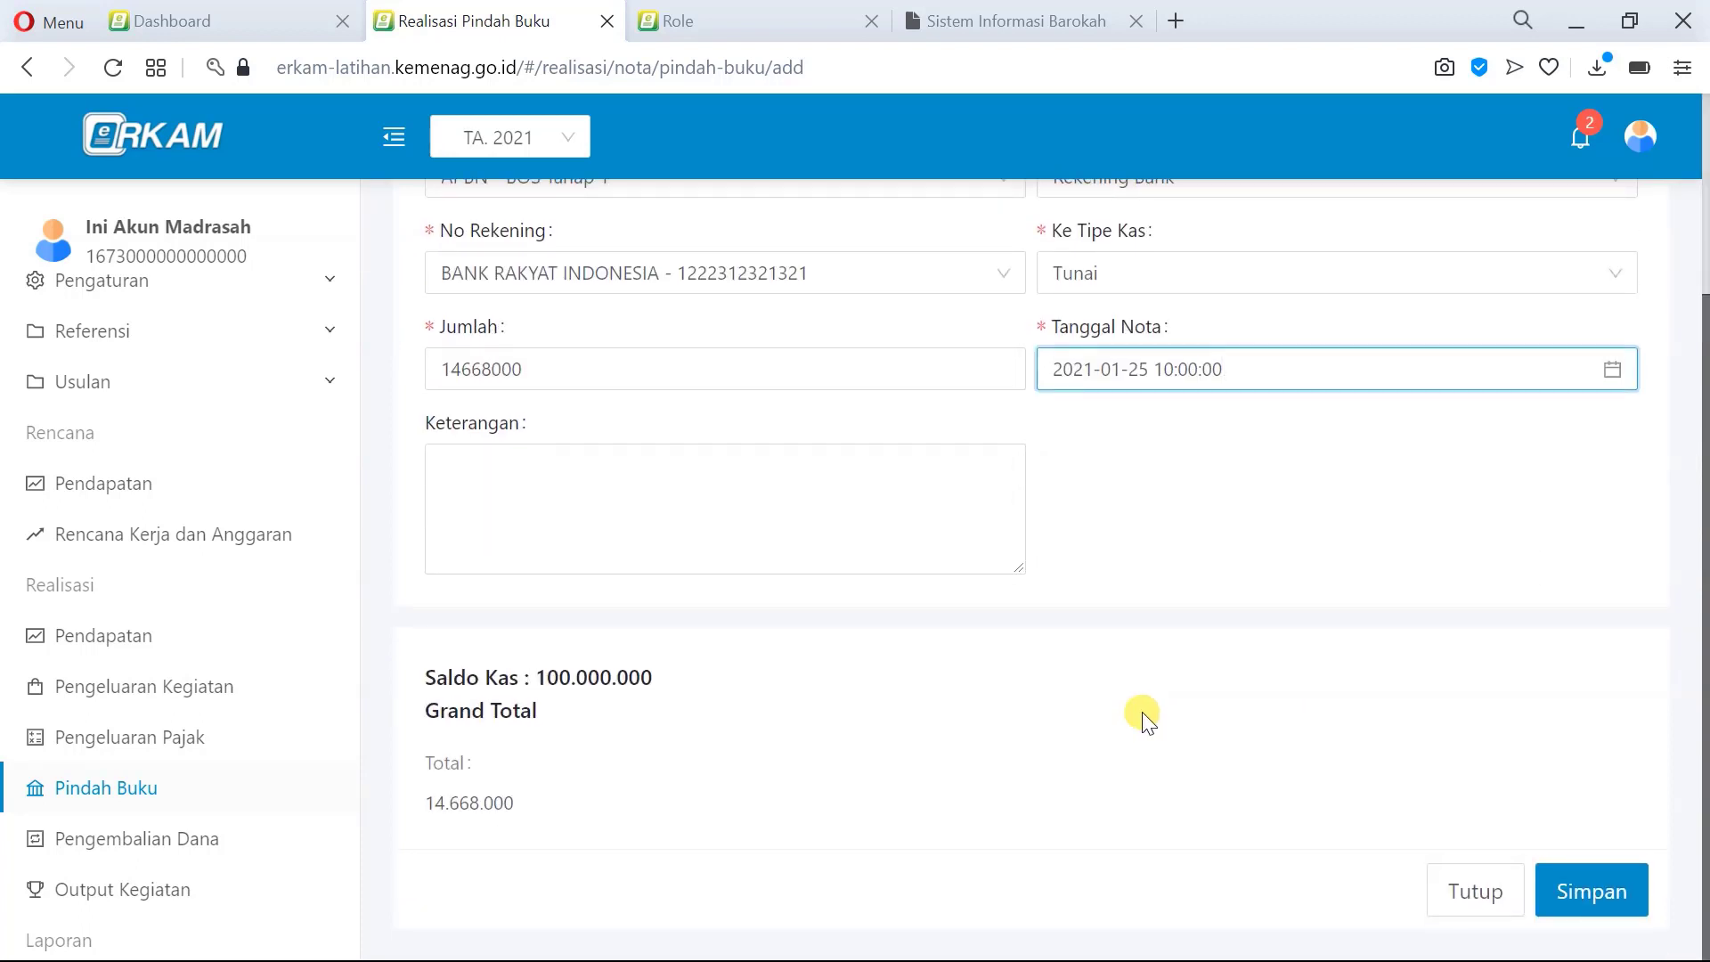
scroll(1142, 712, up, 3)
scroll(1142, 712, down, 3)
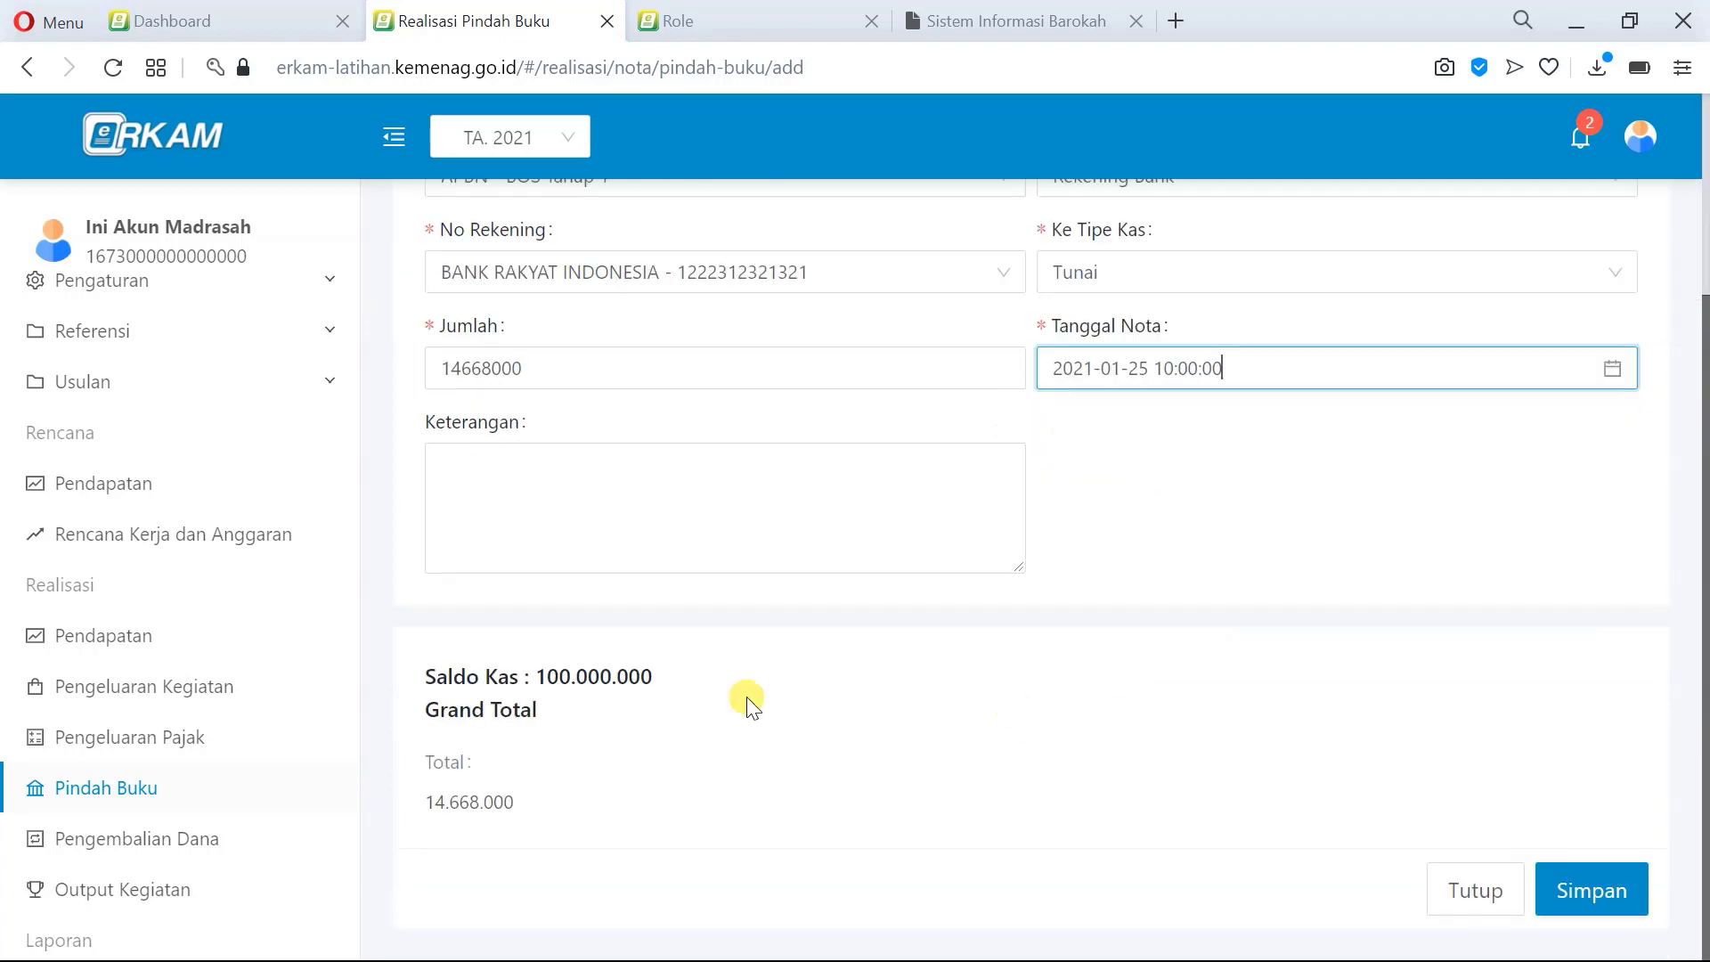
scroll(847, 686, up, 3)
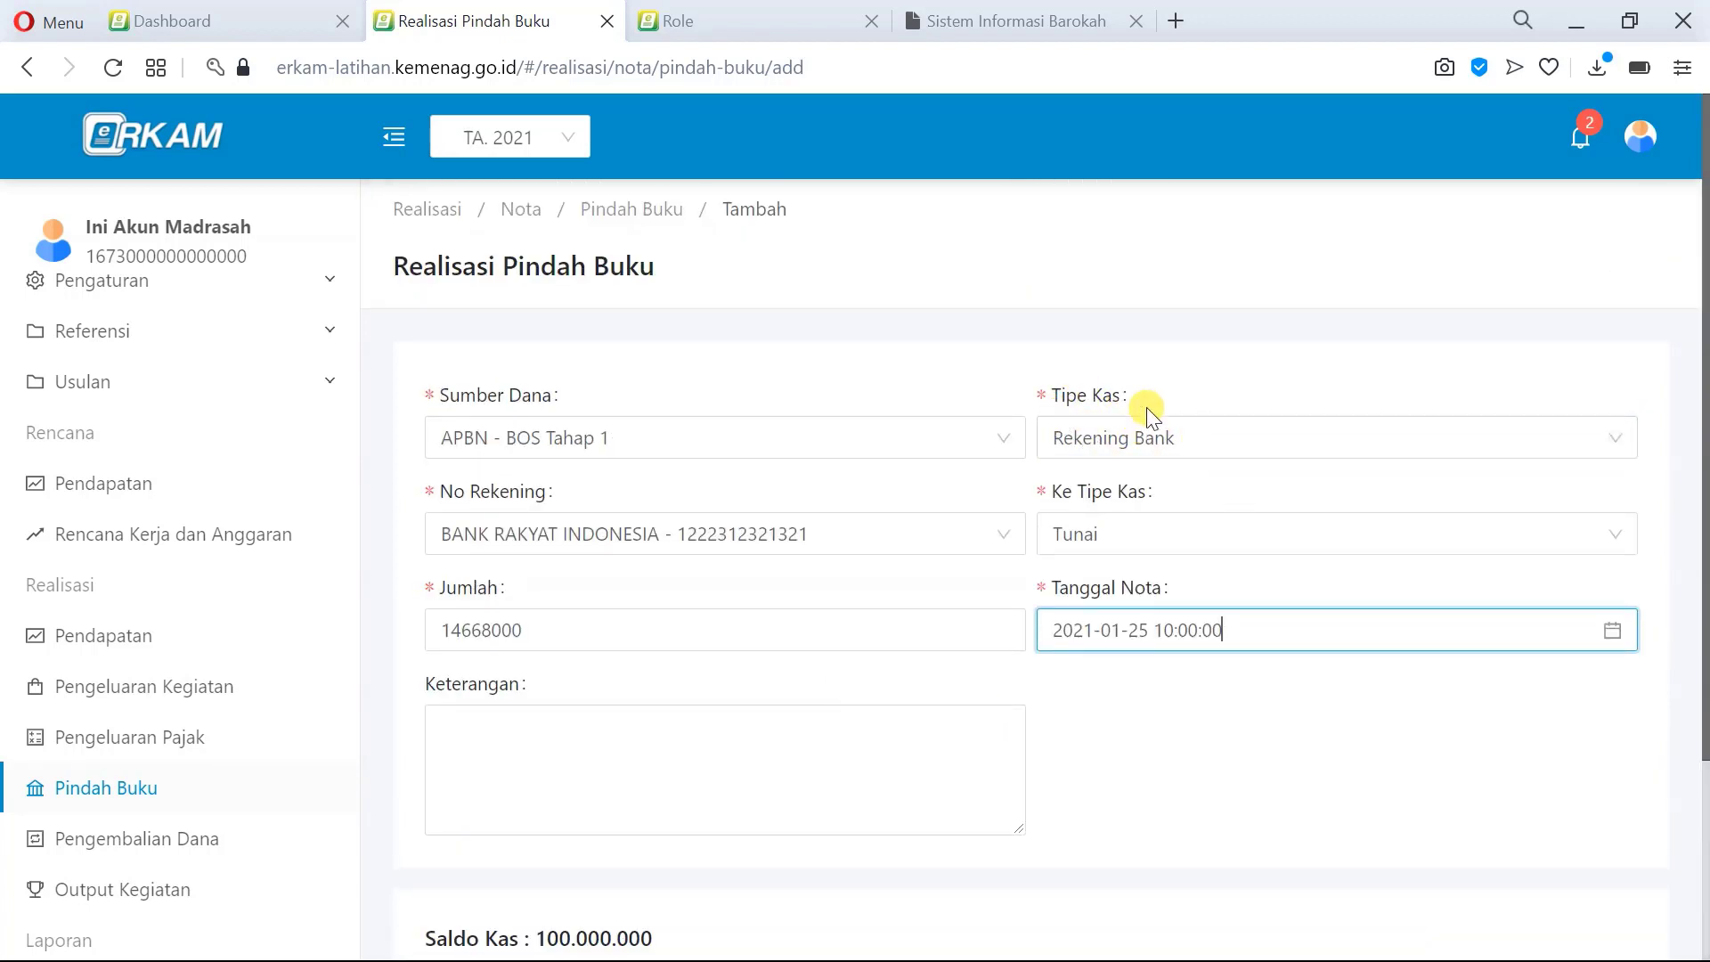
scroll(783, 611, down, 3)
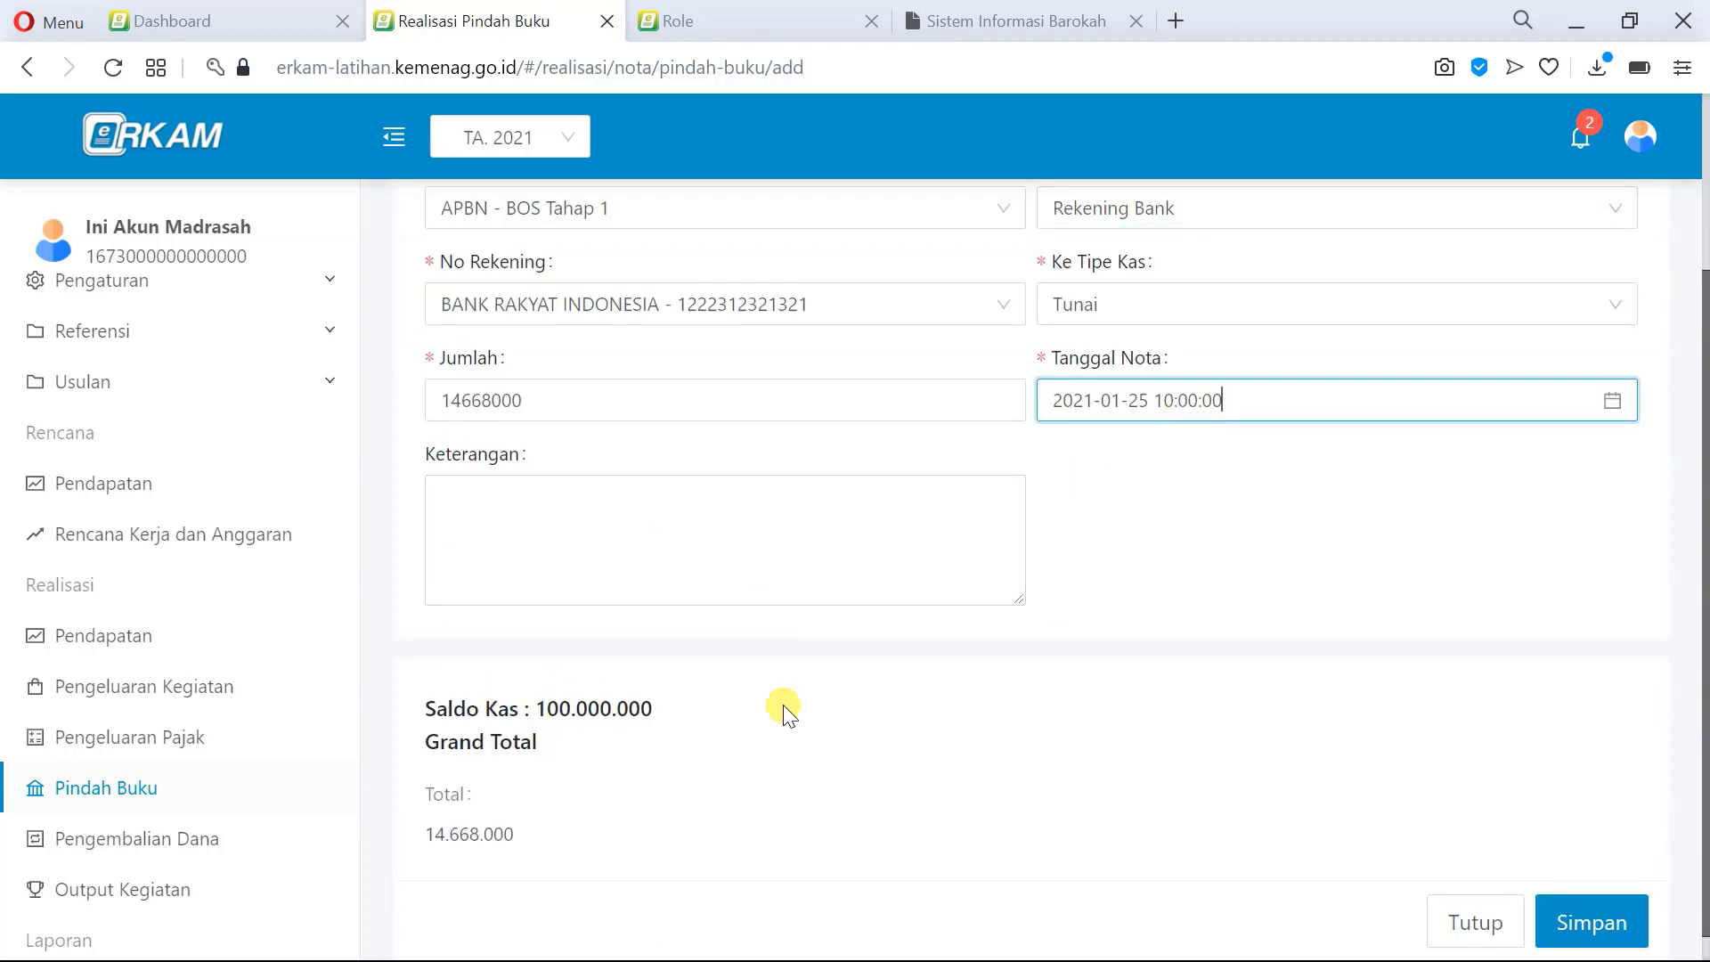
scroll(810, 668, up, 3)
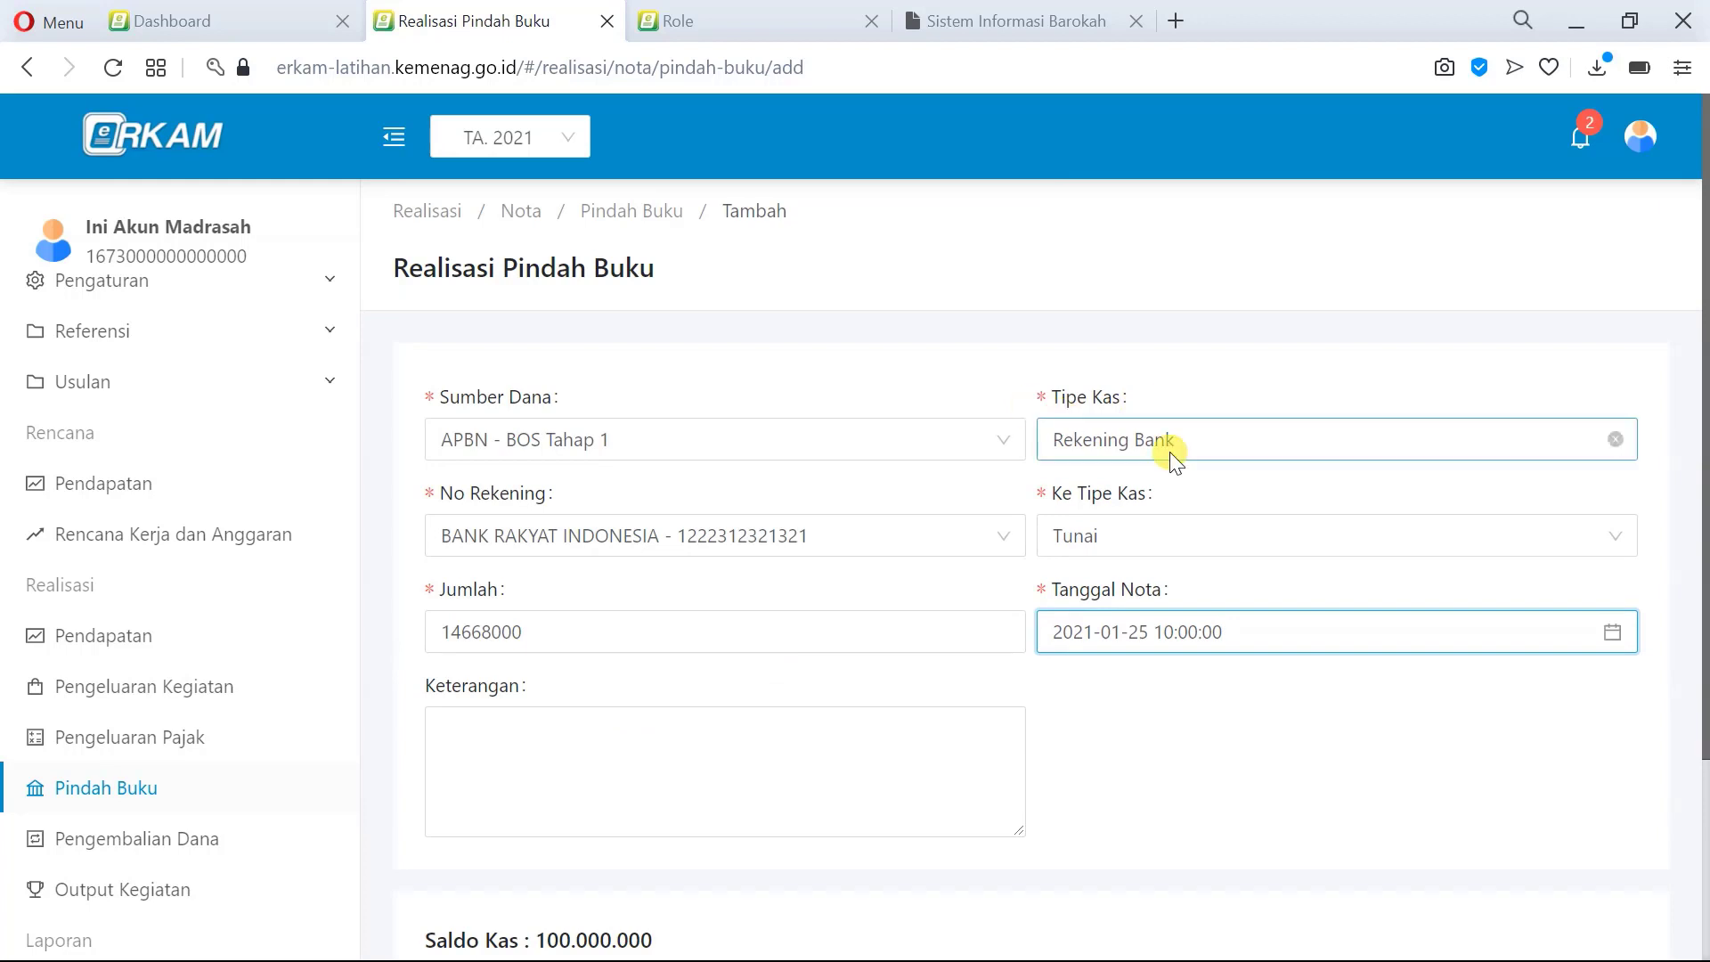
scroll(889, 611, down, 3)
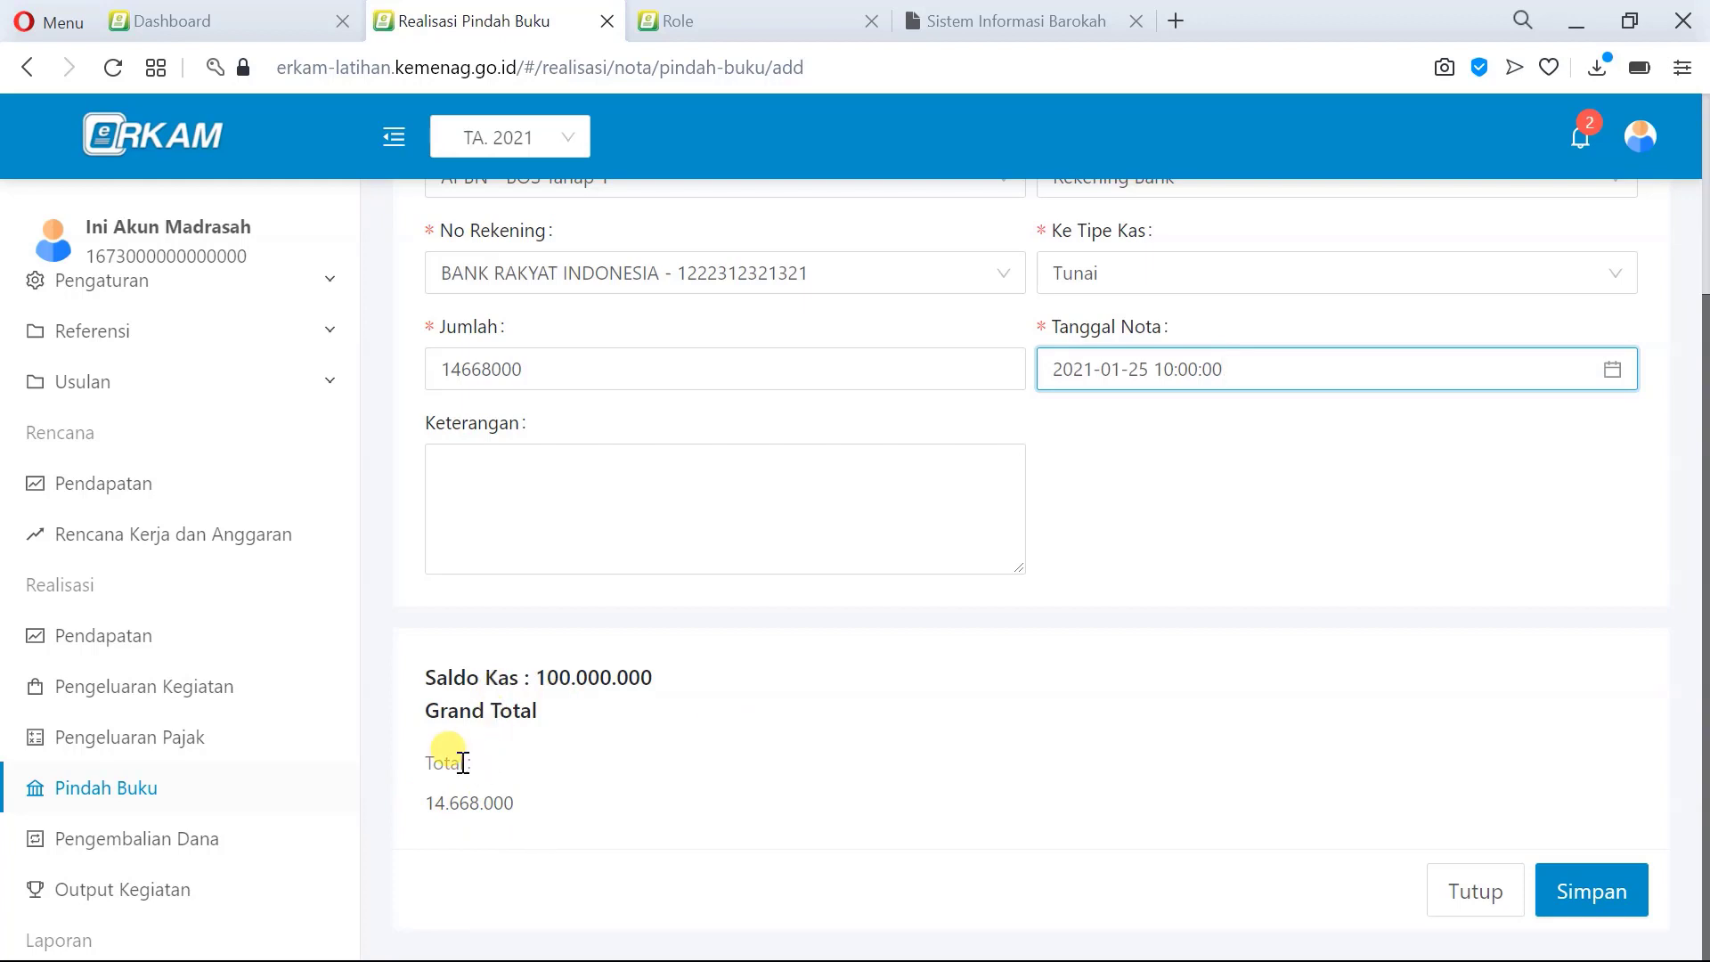
Step: Try a Jumlah of 146680000 against the available cash balance and return it to 14668000
click(877, 545)
scroll(874, 546, up, 1)
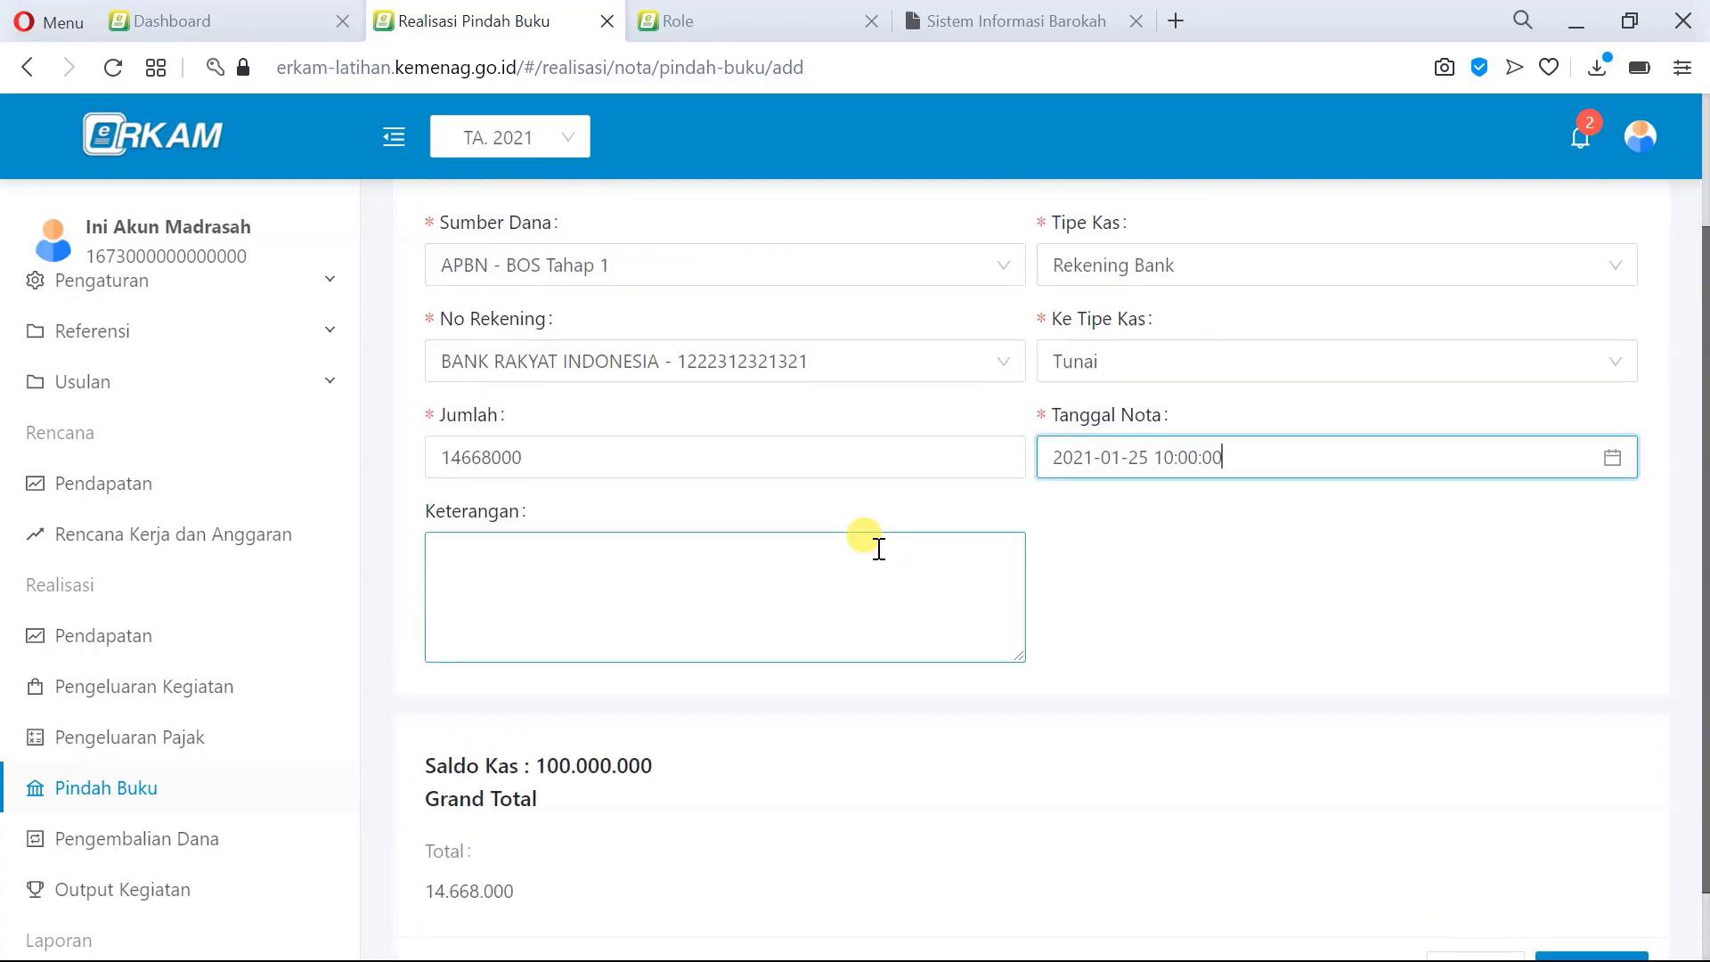
click(606, 461)
text(0)
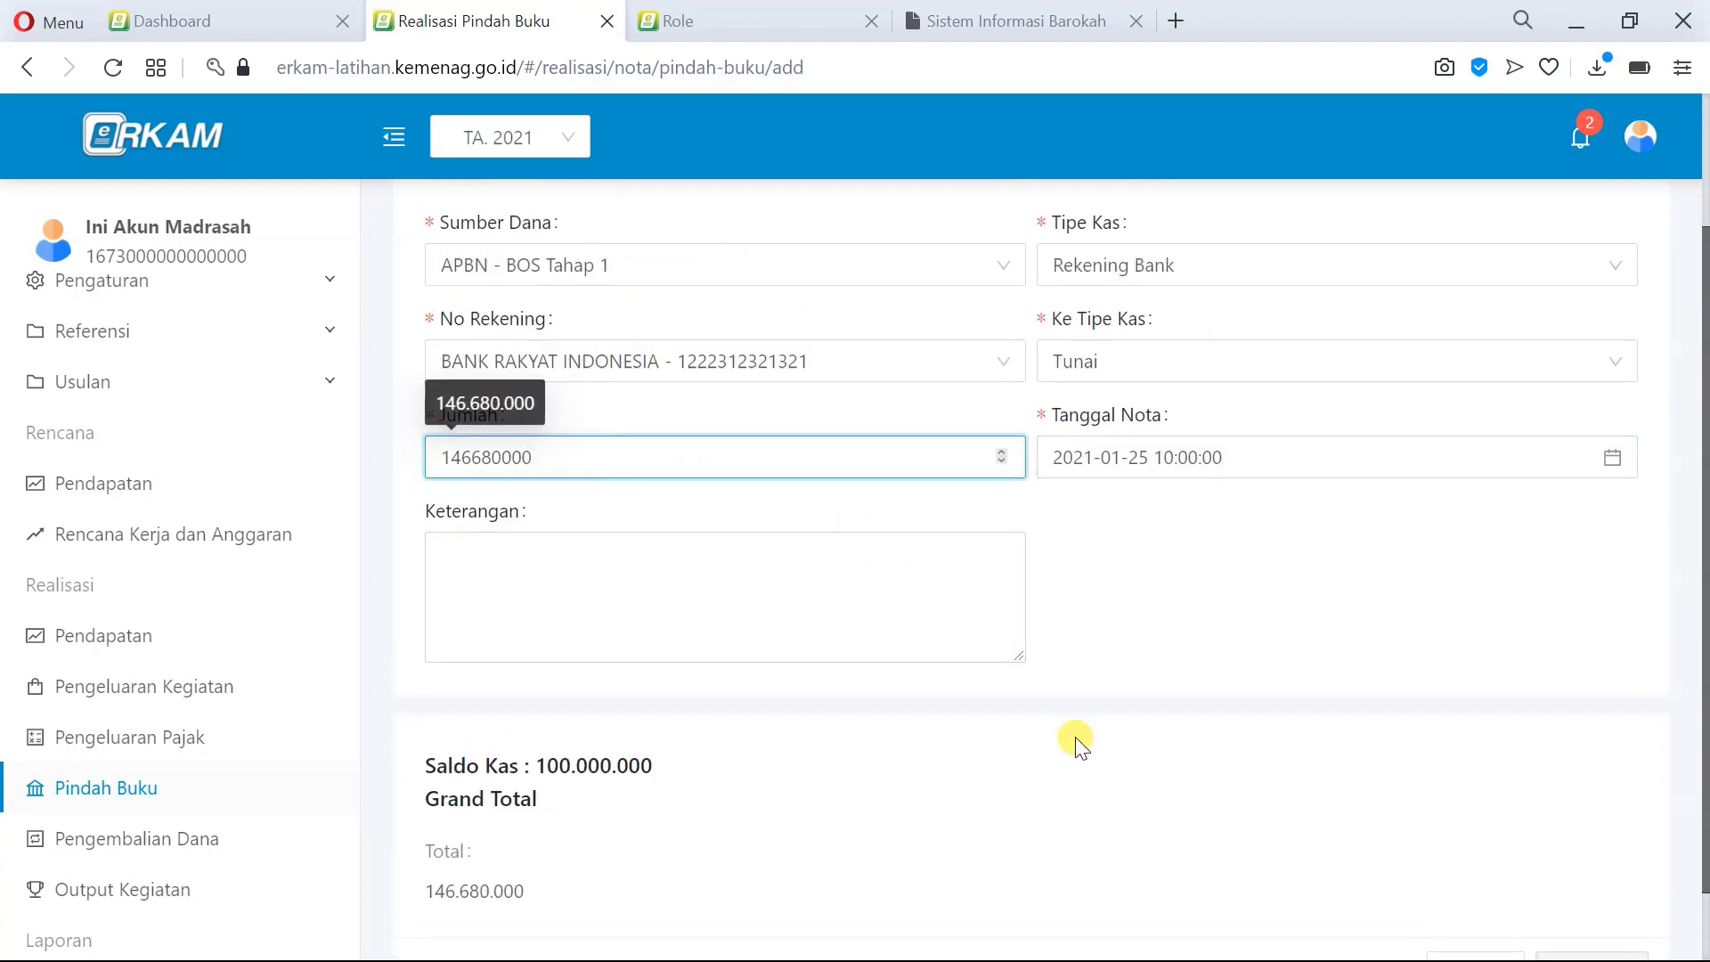
scroll(1078, 740, down, 1)
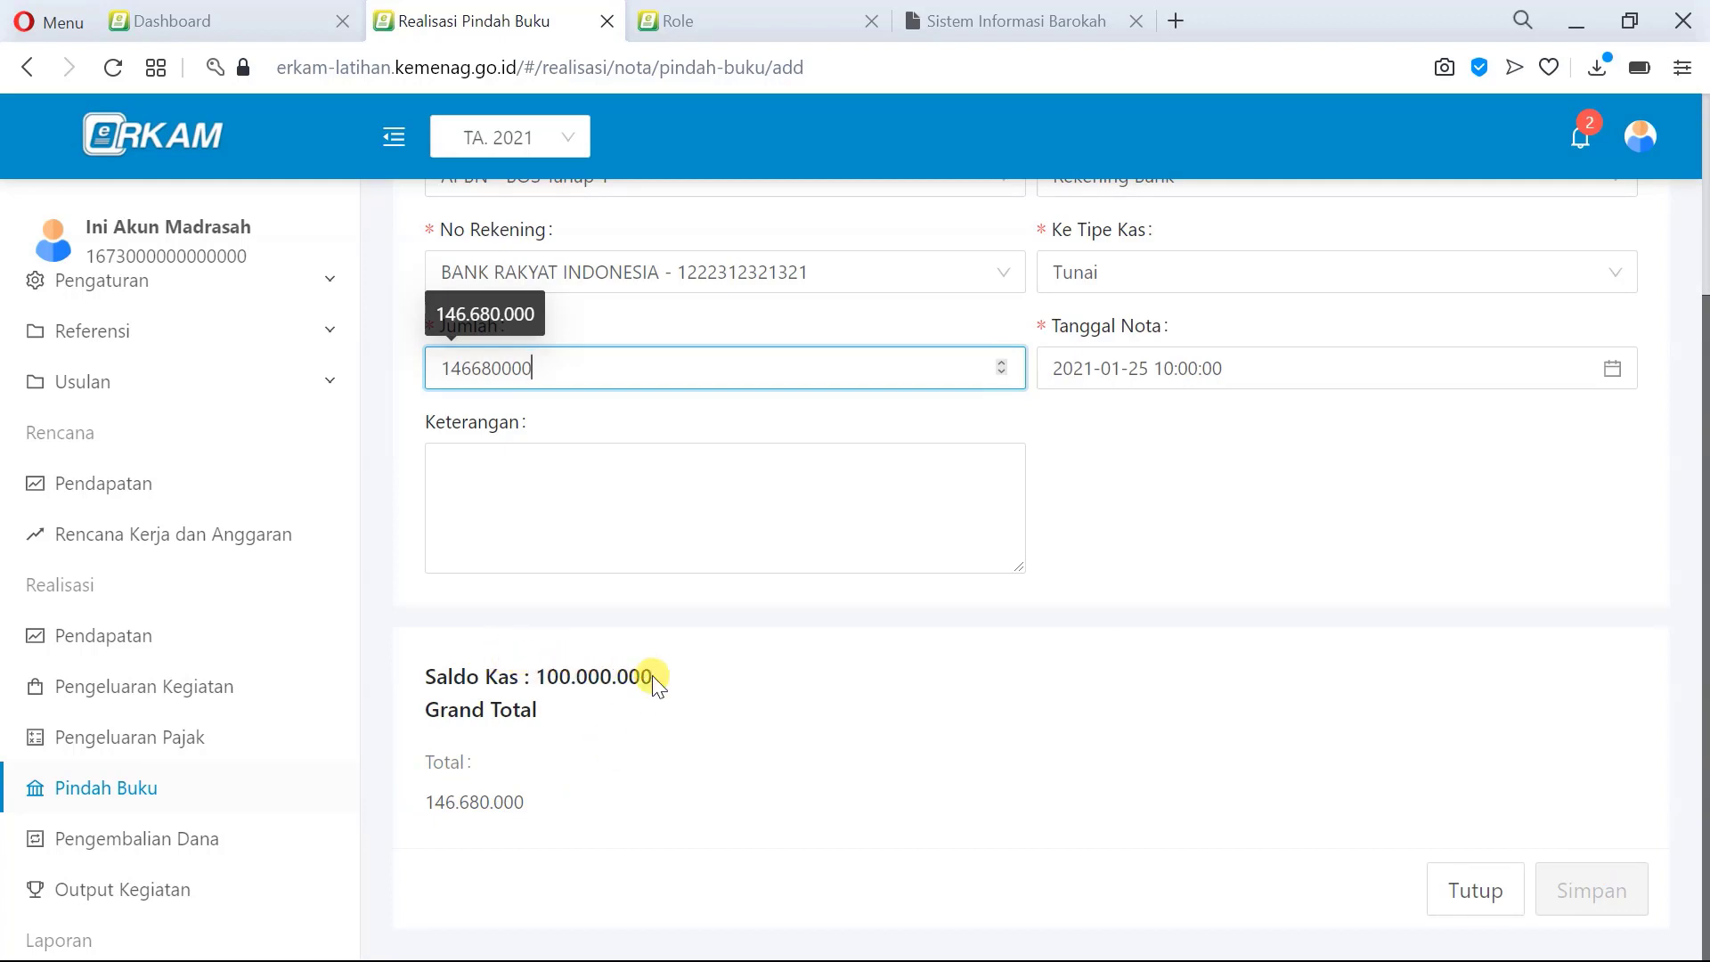
key(BackSpace)
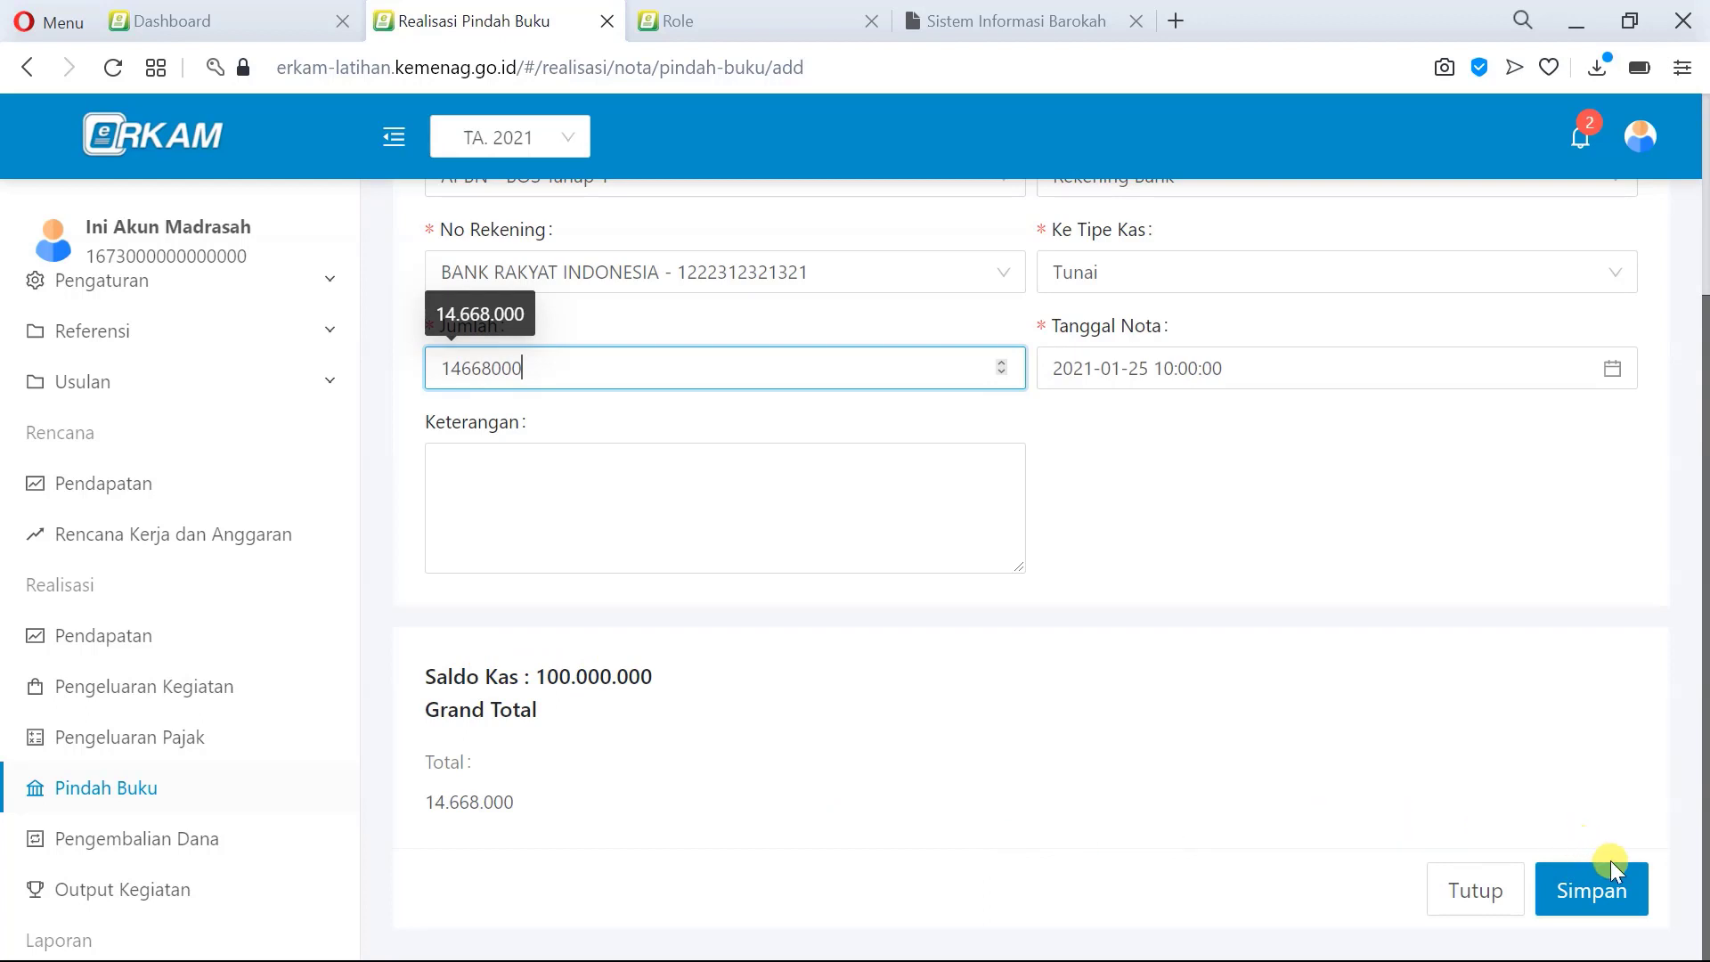
Step: Save the Pindah Buku entry
click(1619, 898)
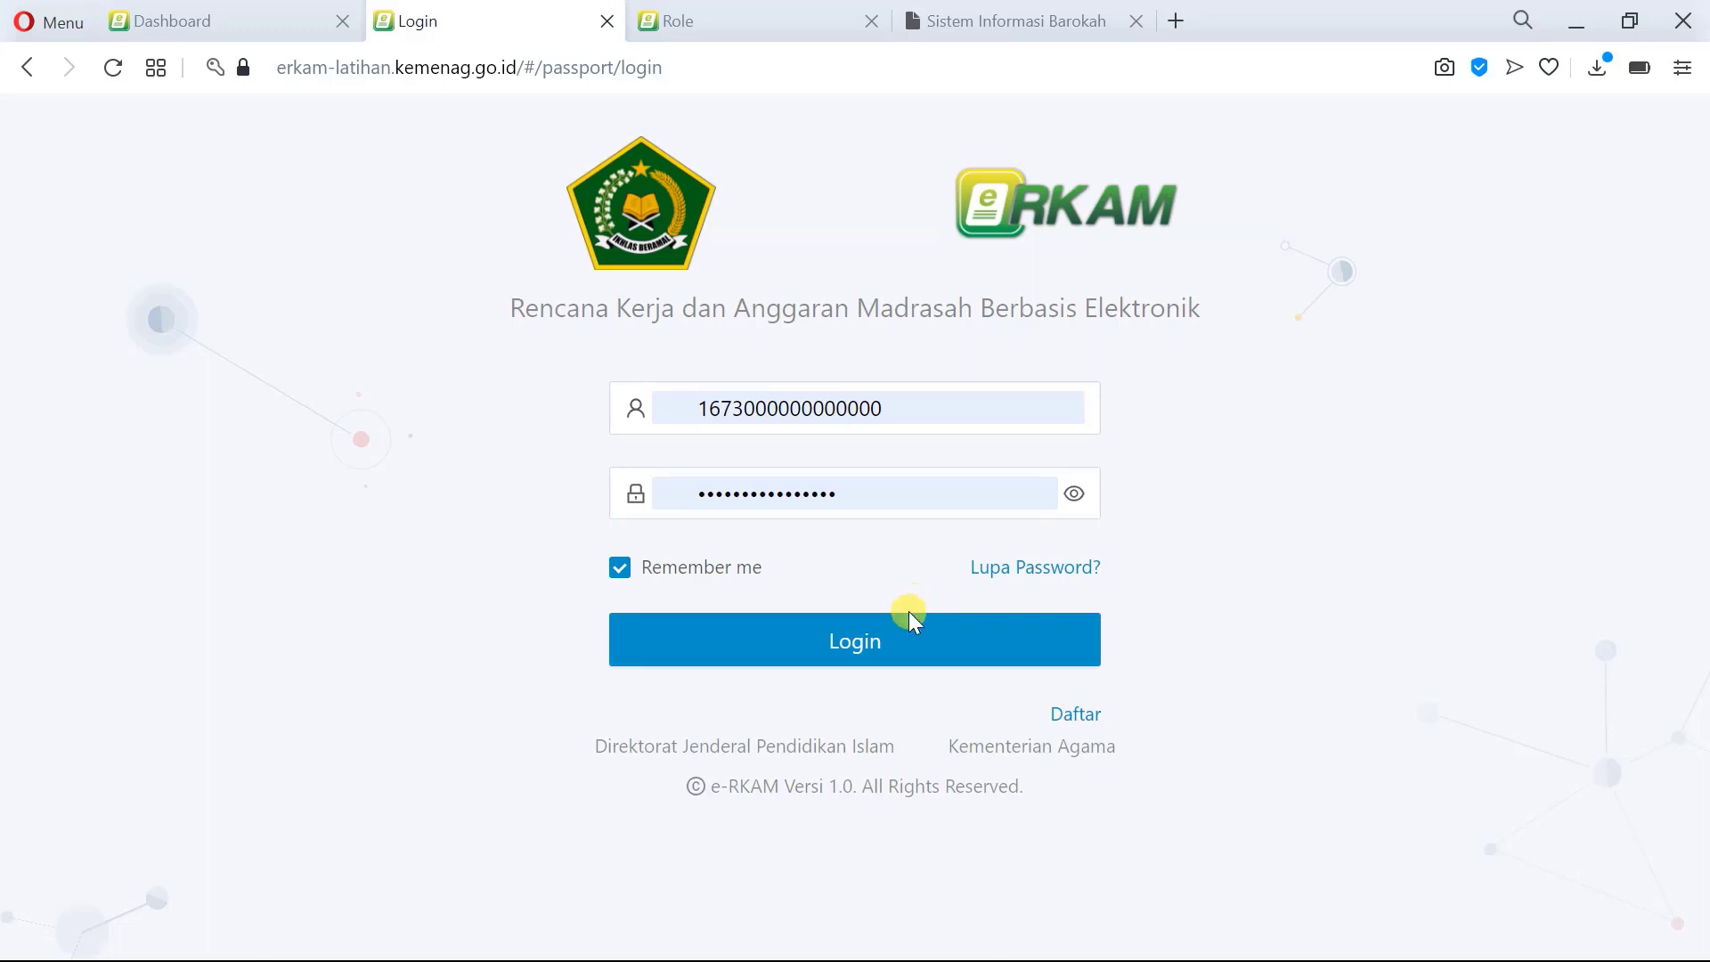
Step: Log in with the approver account, check the pending approval notification and open the Pindah Buku list under Realisasi
click(894, 622)
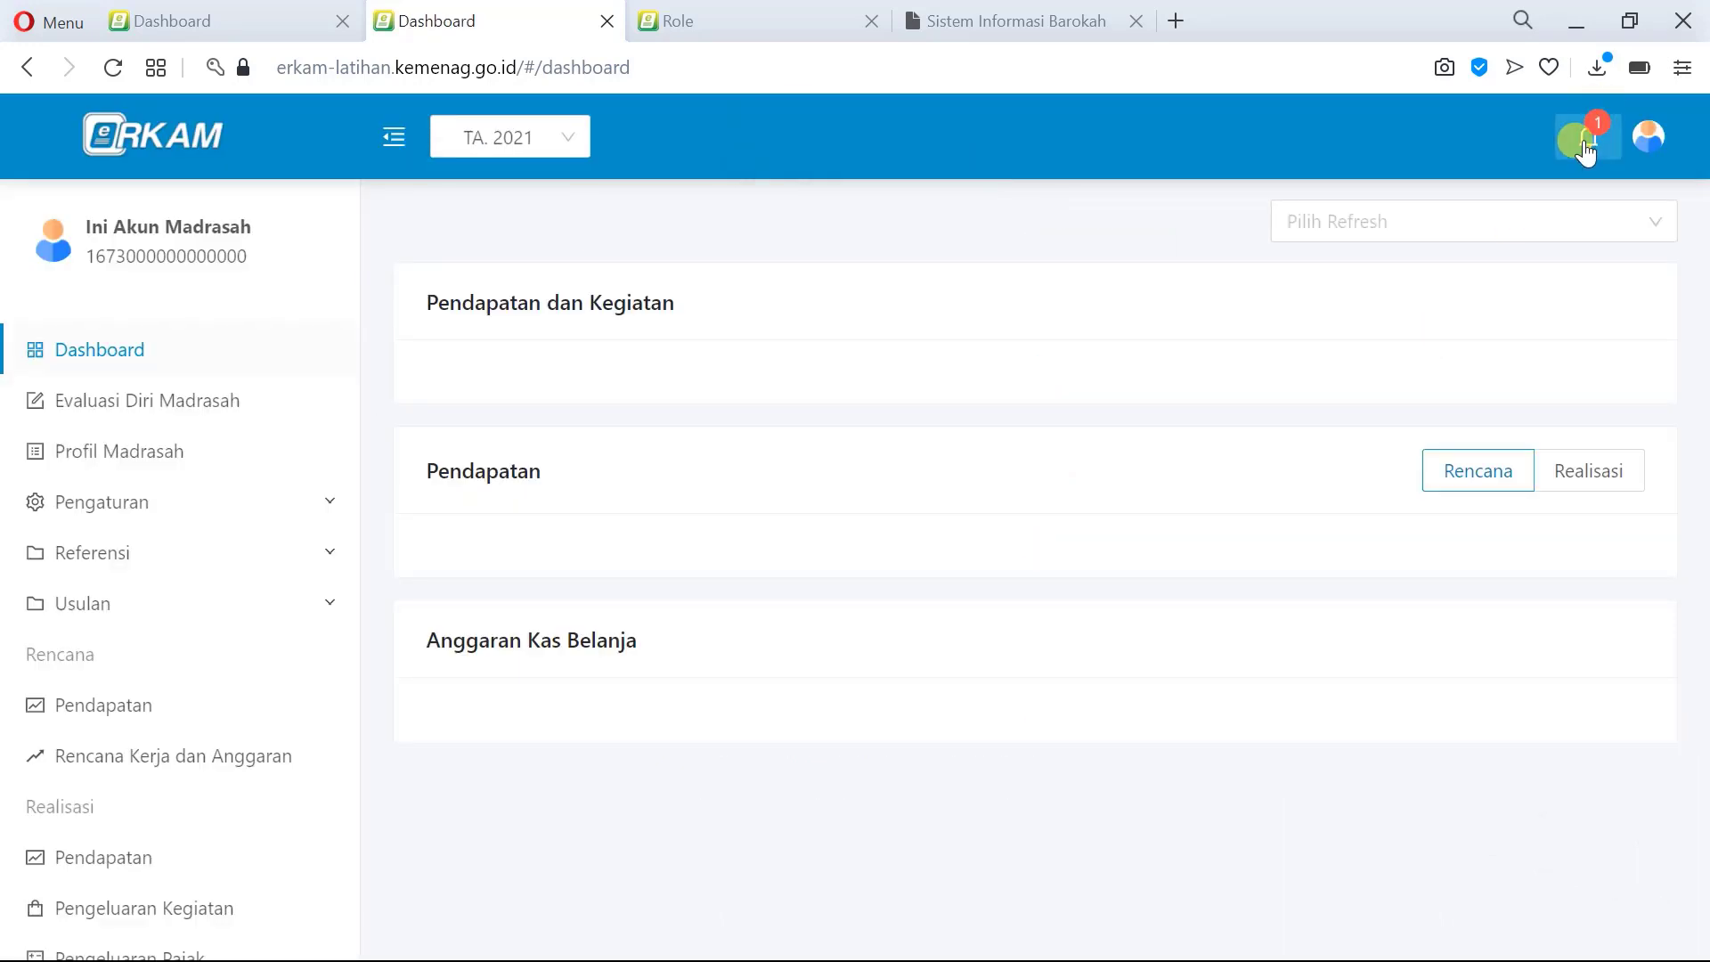
click(1583, 141)
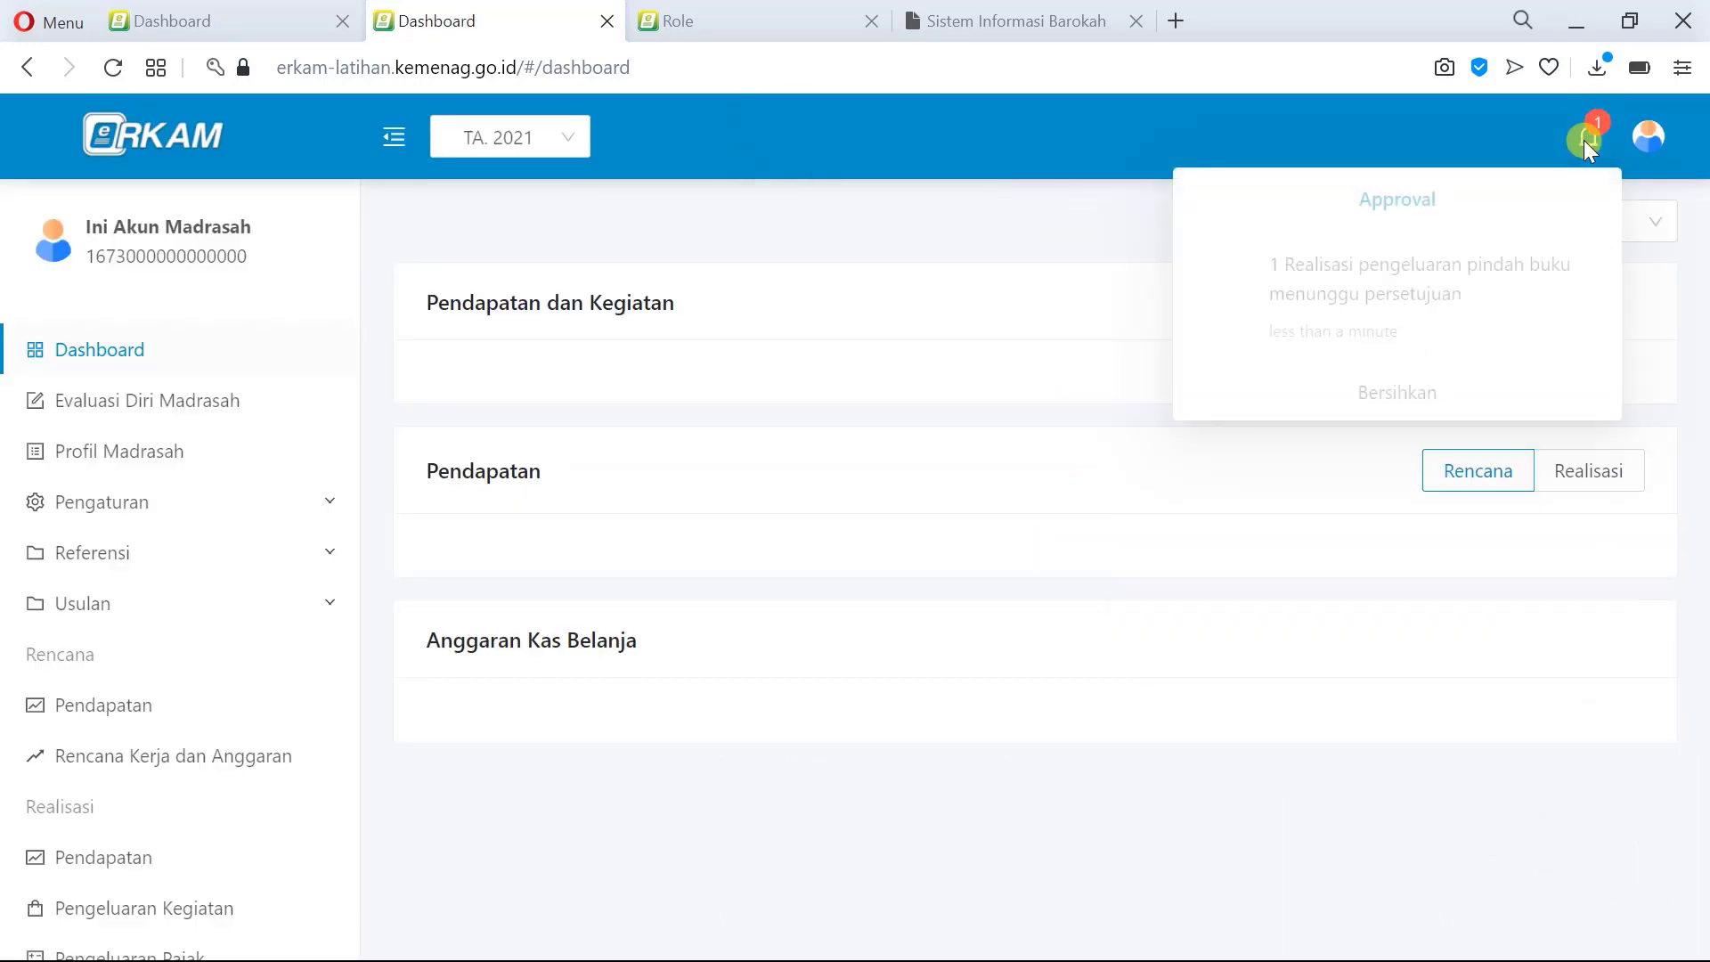
click(1373, 313)
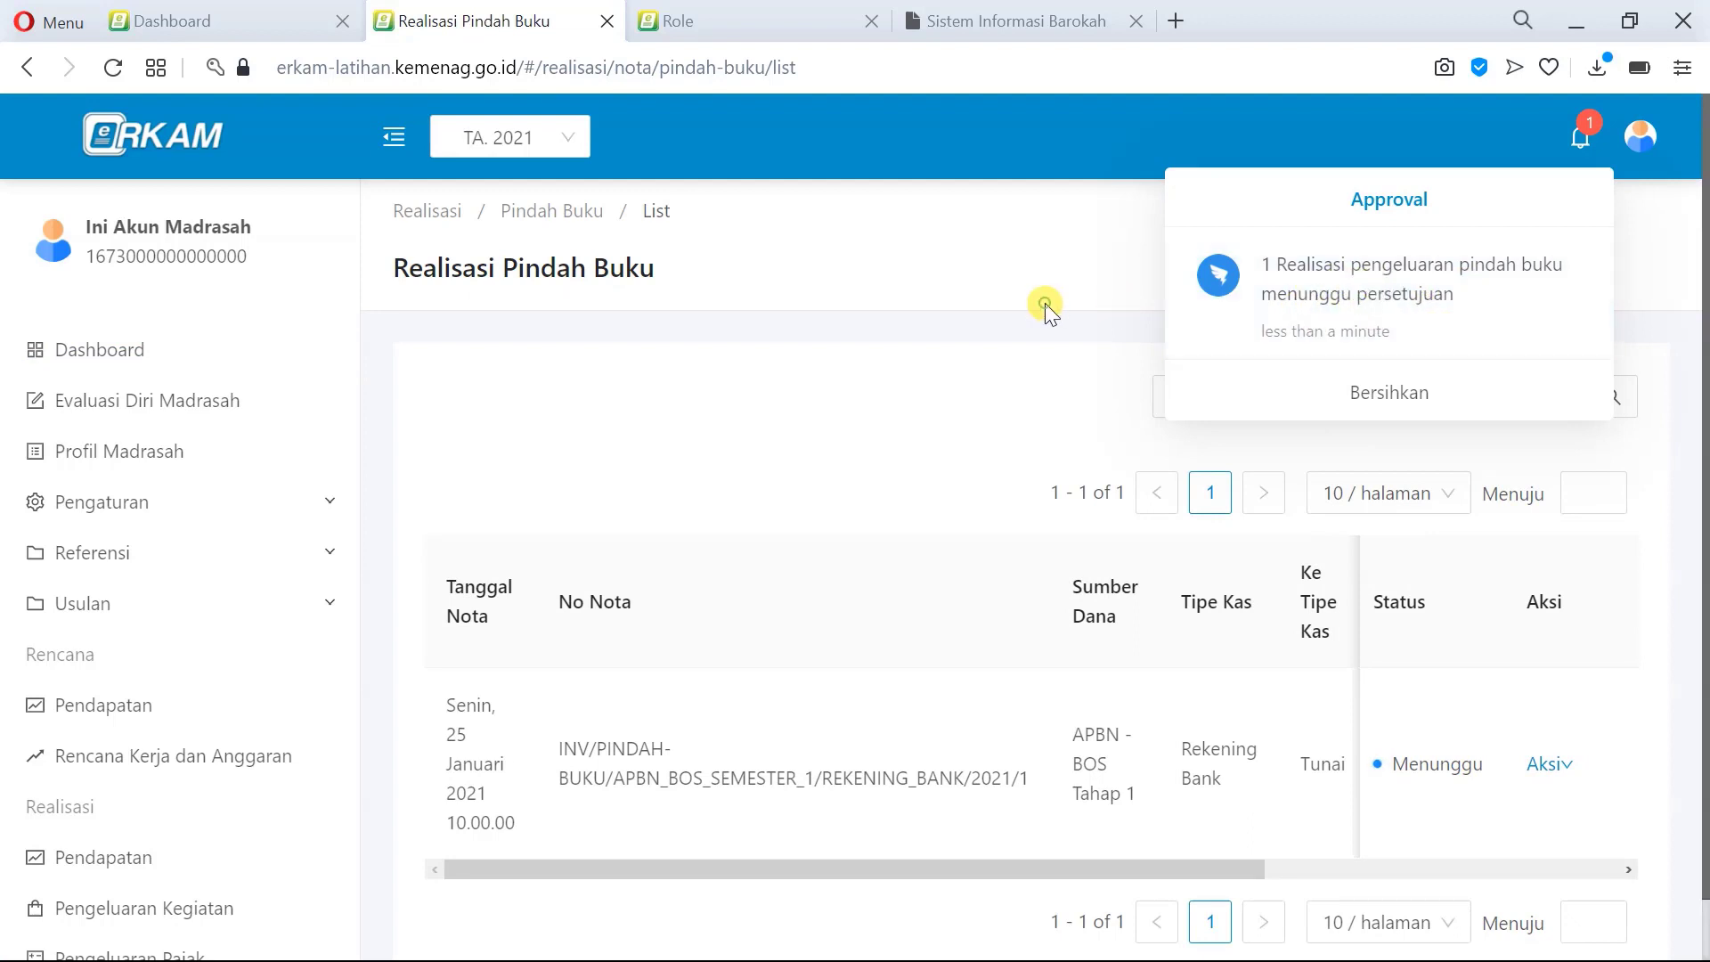
click(946, 581)
scroll(946, 580, down, 1)
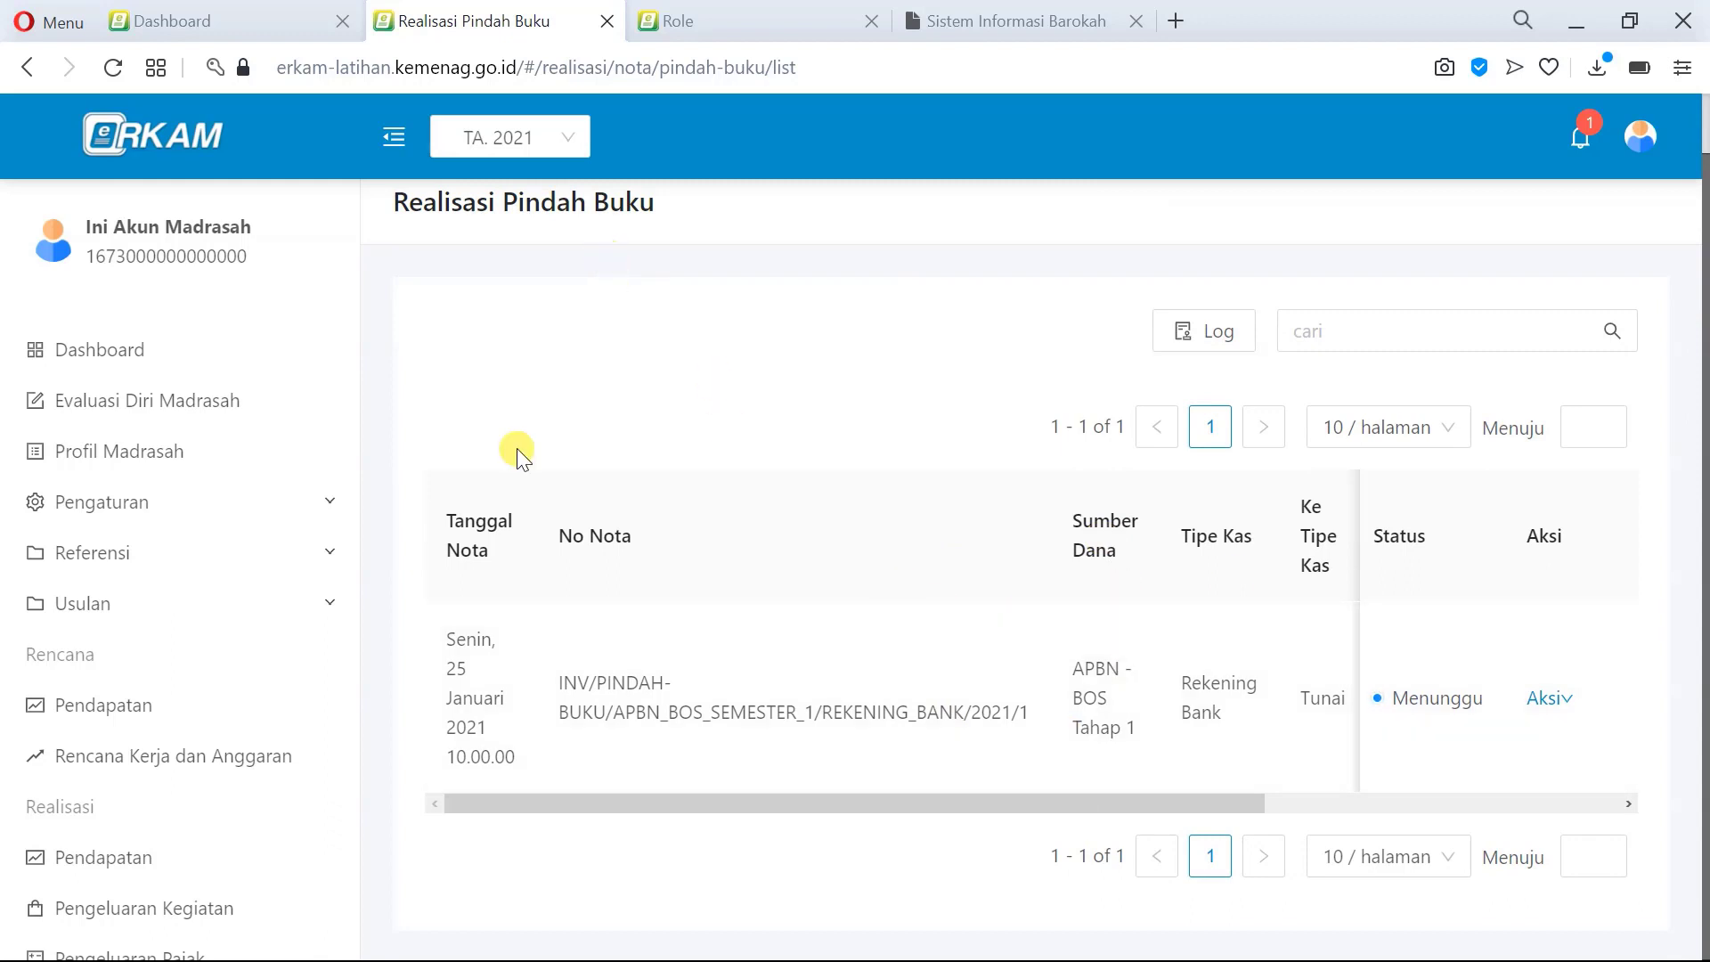
scroll(129, 563, down, 4)
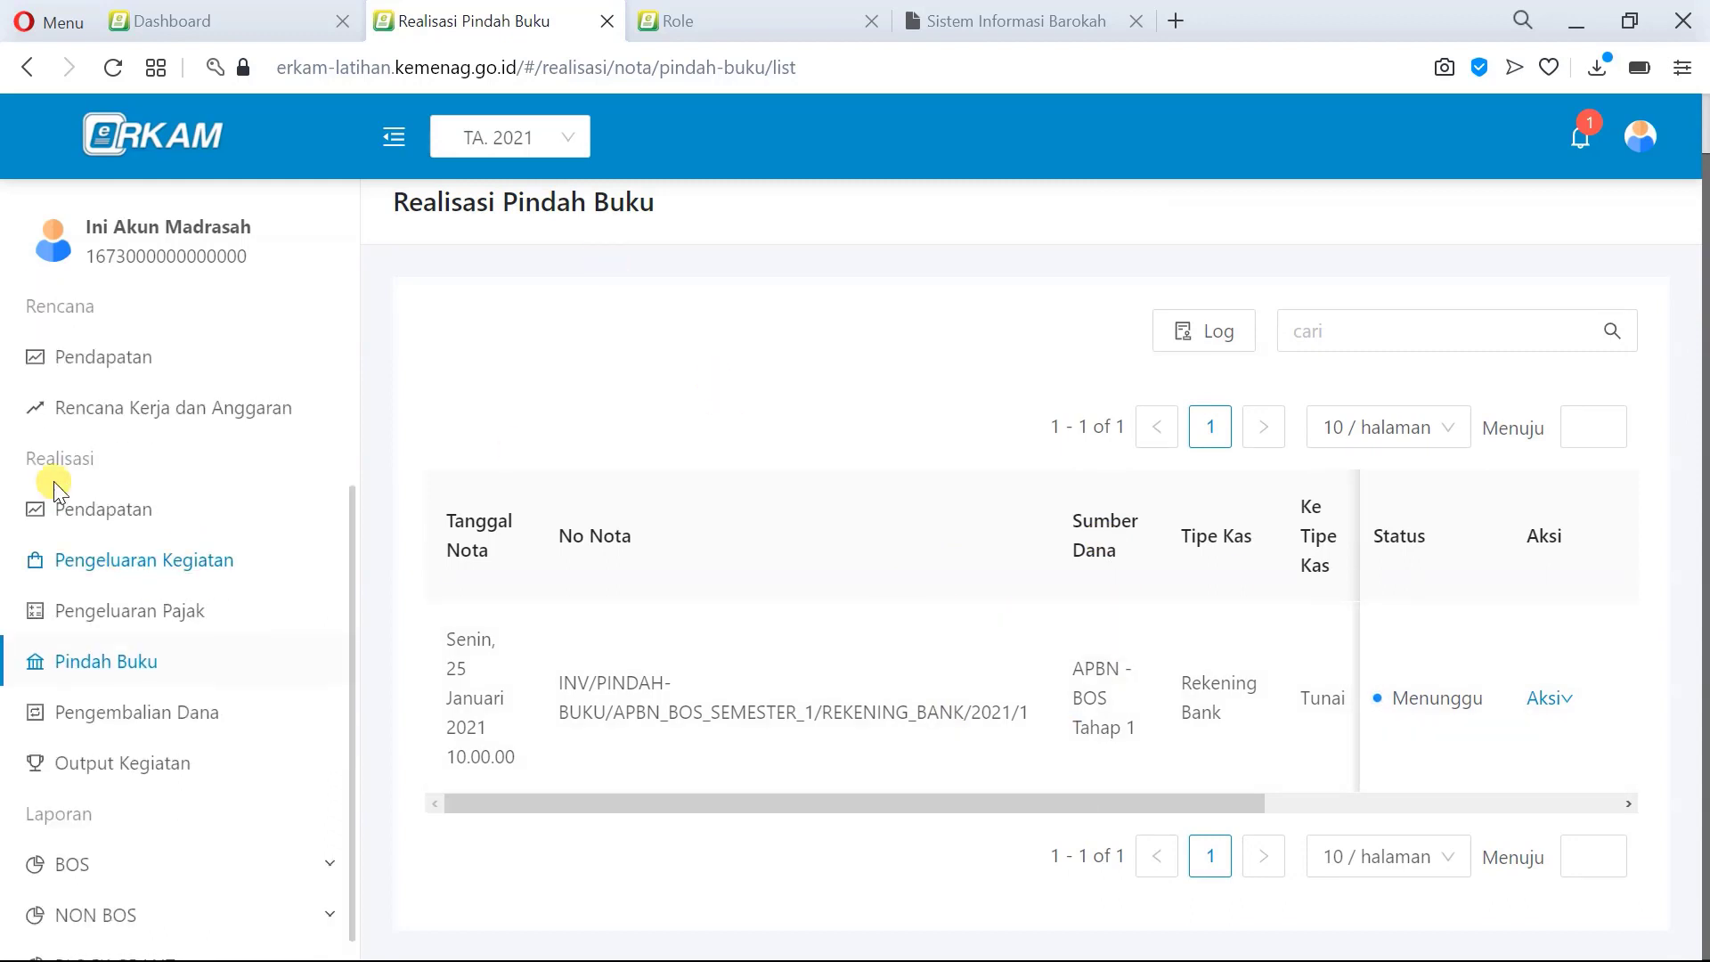
click(83, 674)
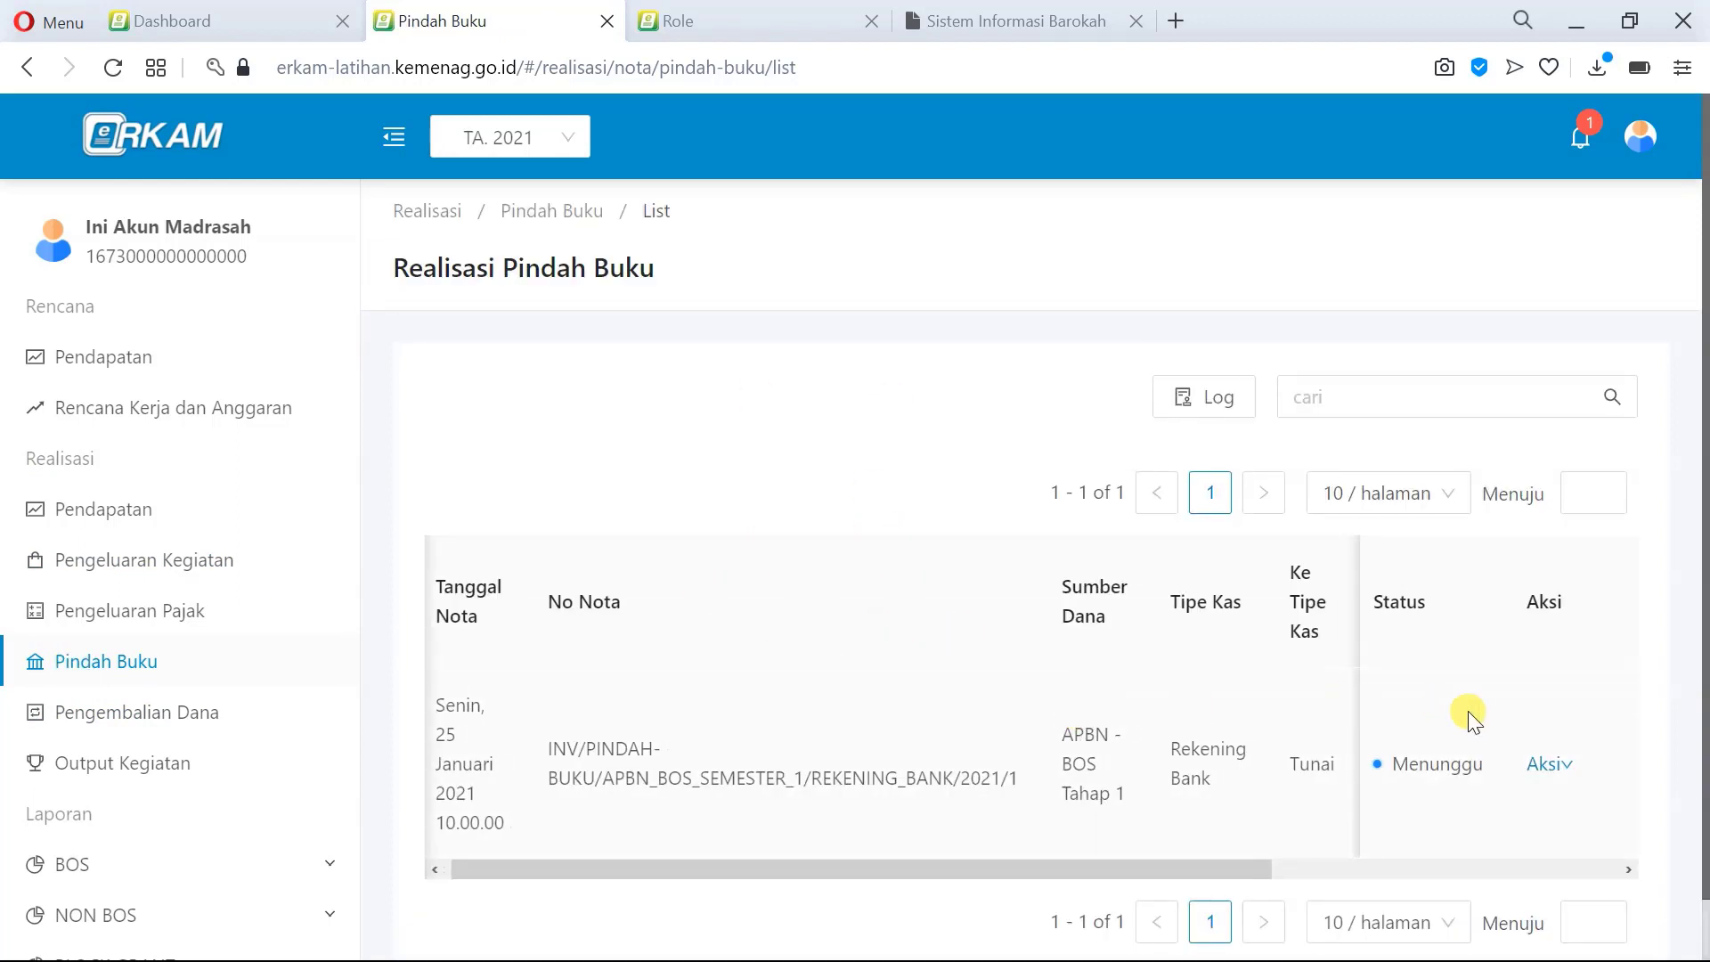
Step: Review the waiting Pindah Buku nota for APBN - BOS Tahap 1 and approve it
click(1554, 771)
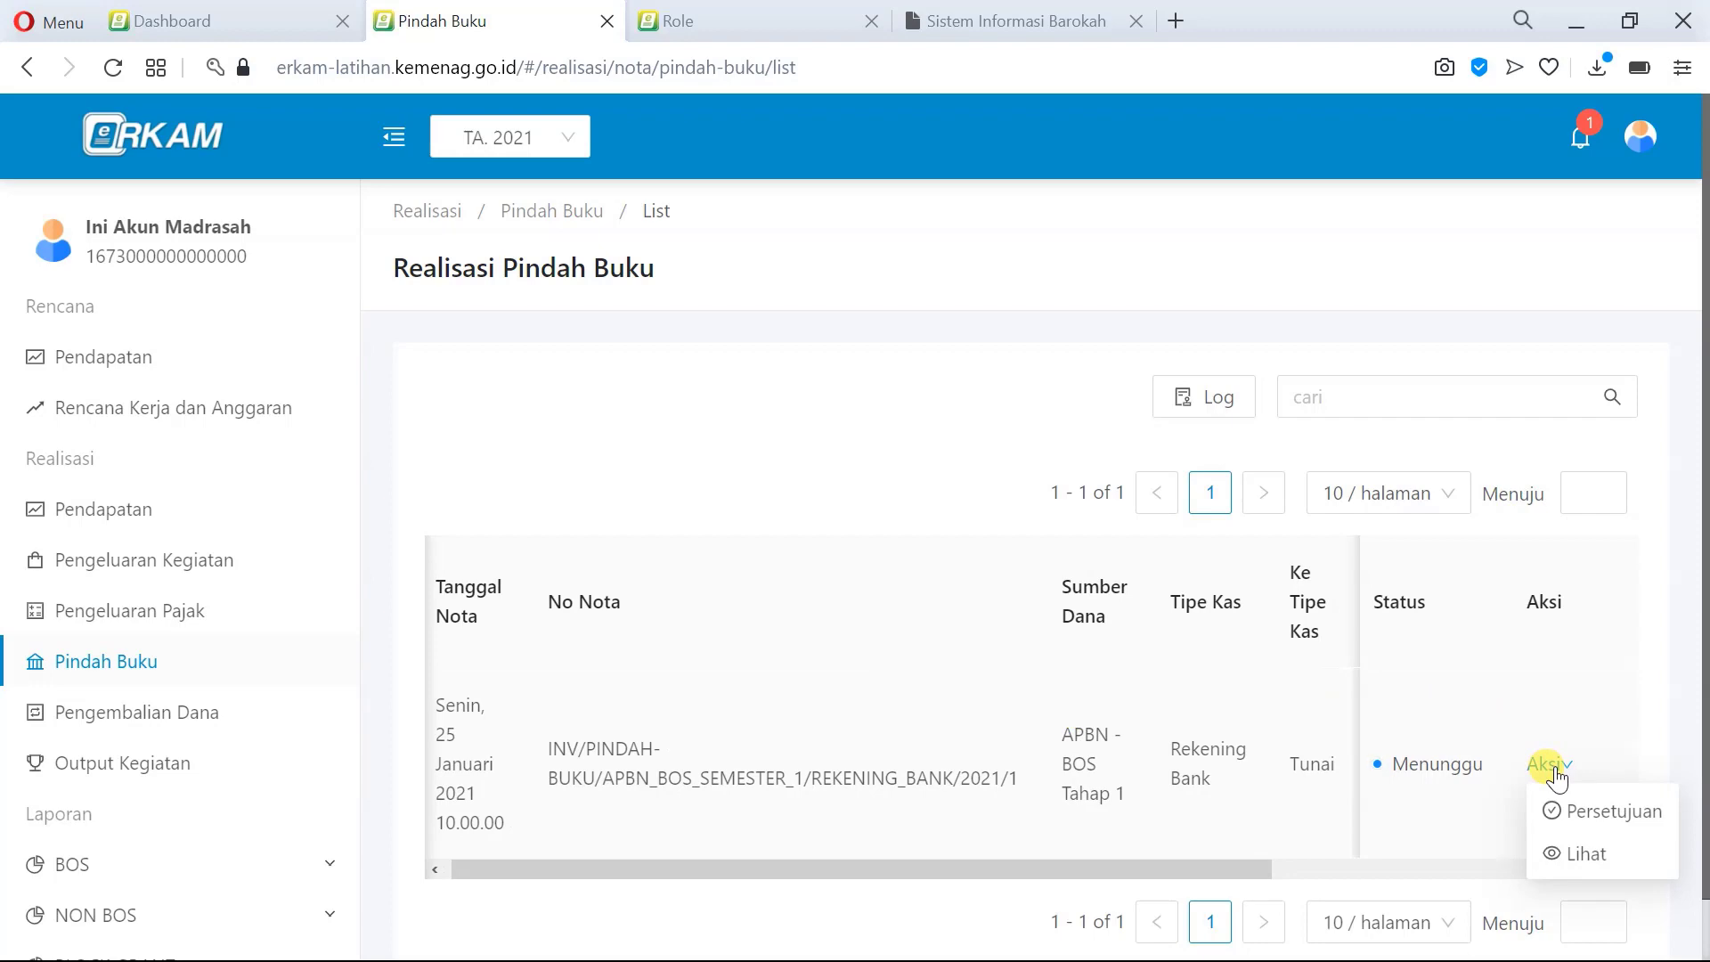
click(1626, 811)
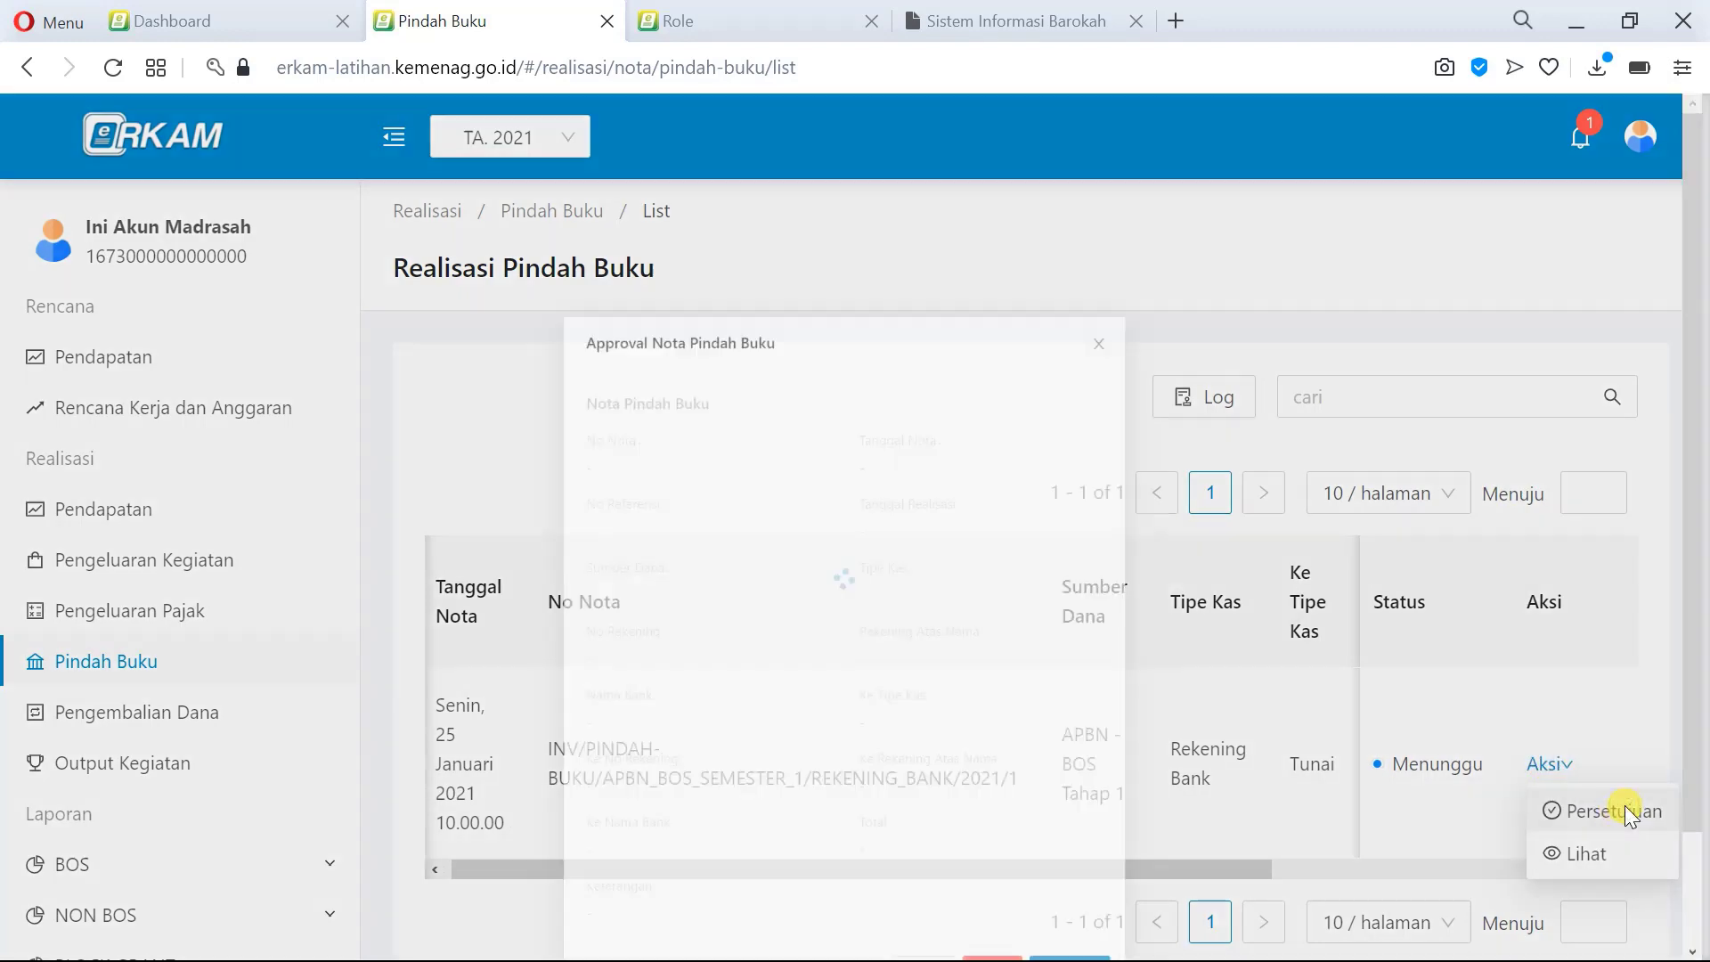
scroll(1040, 633, down, 2)
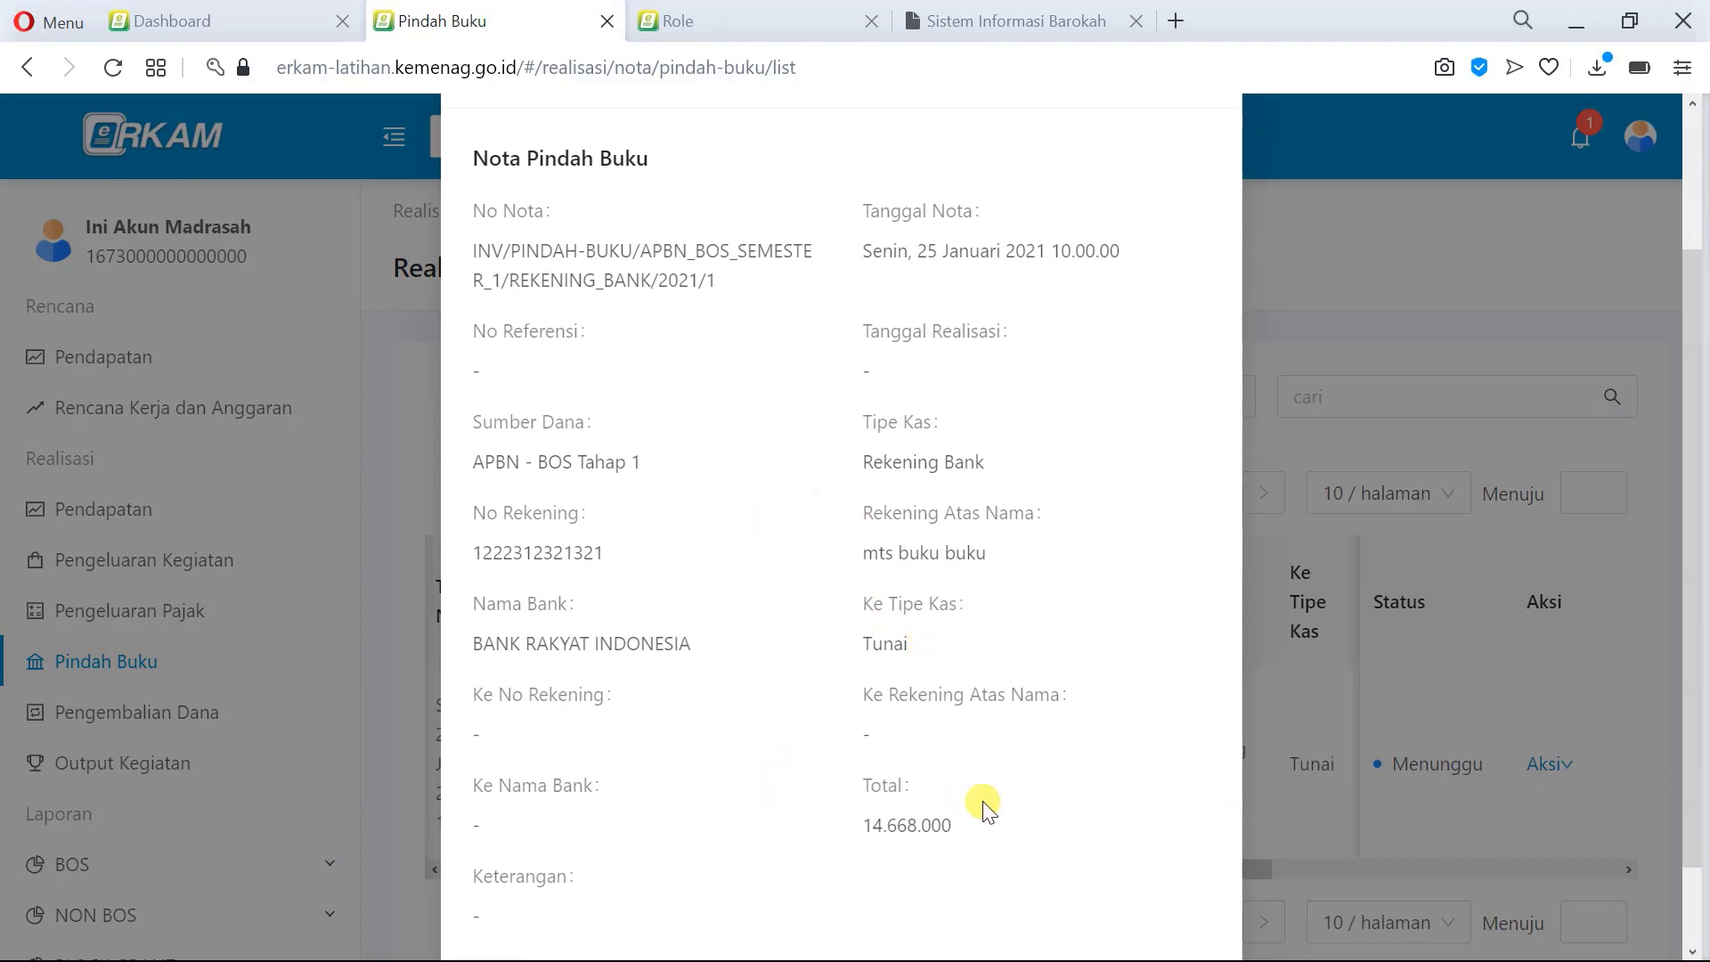
scroll(984, 806, down, 1)
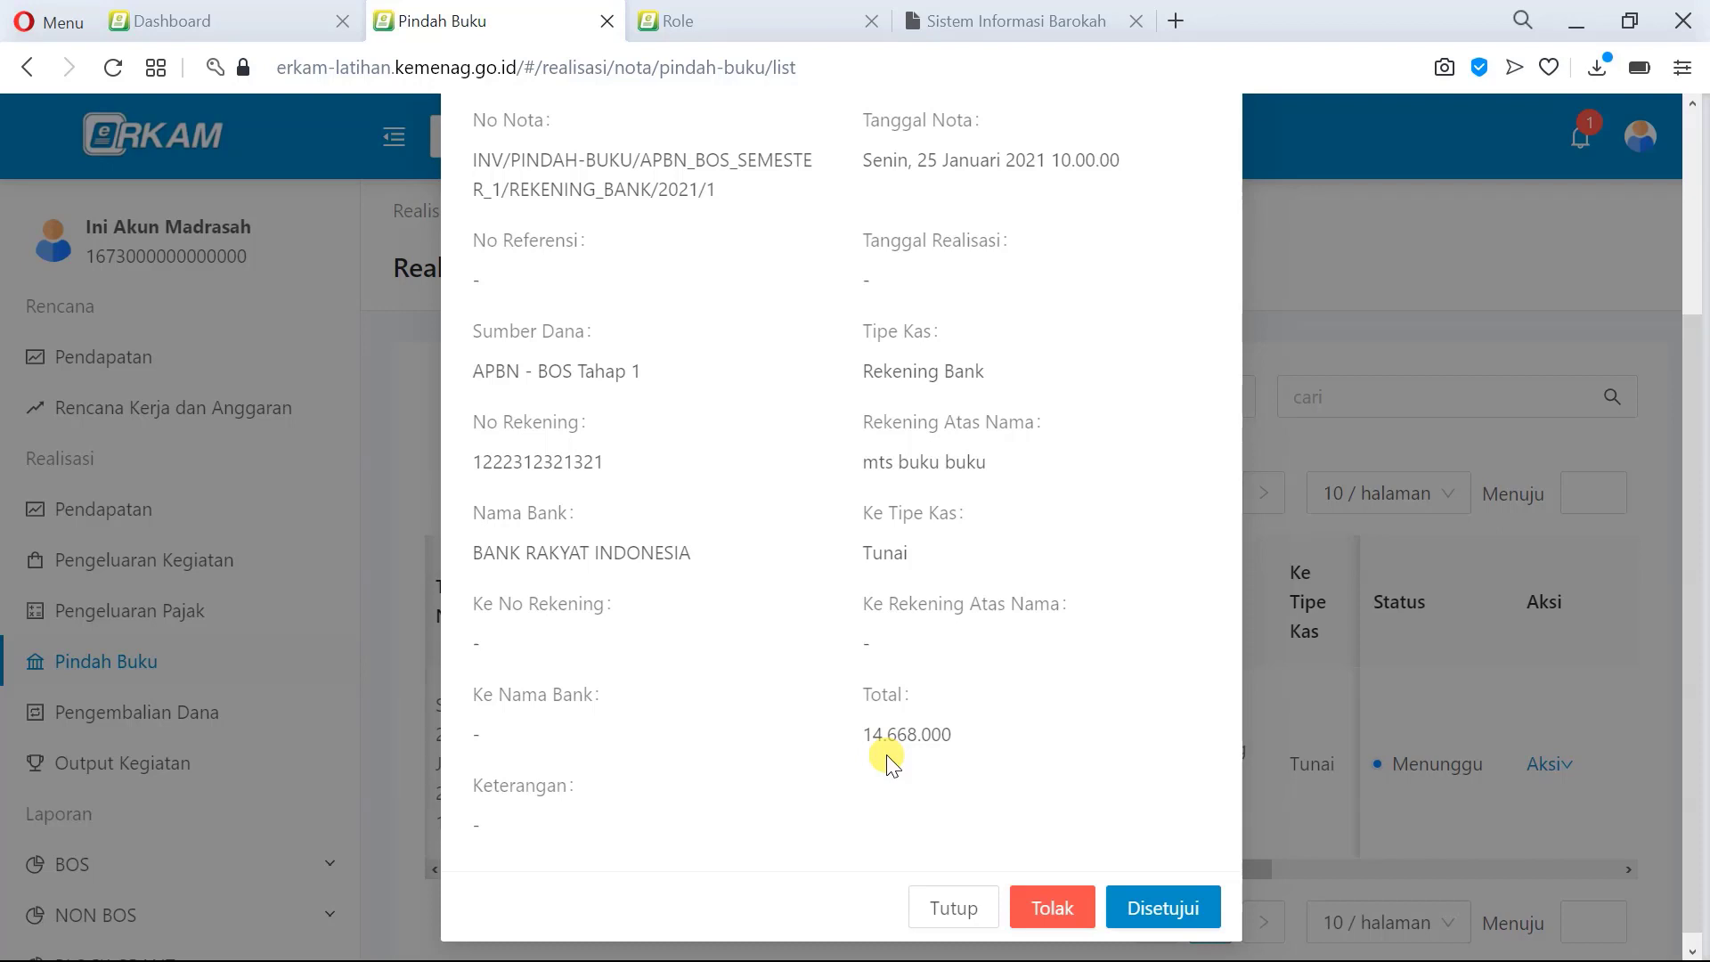
click(1200, 908)
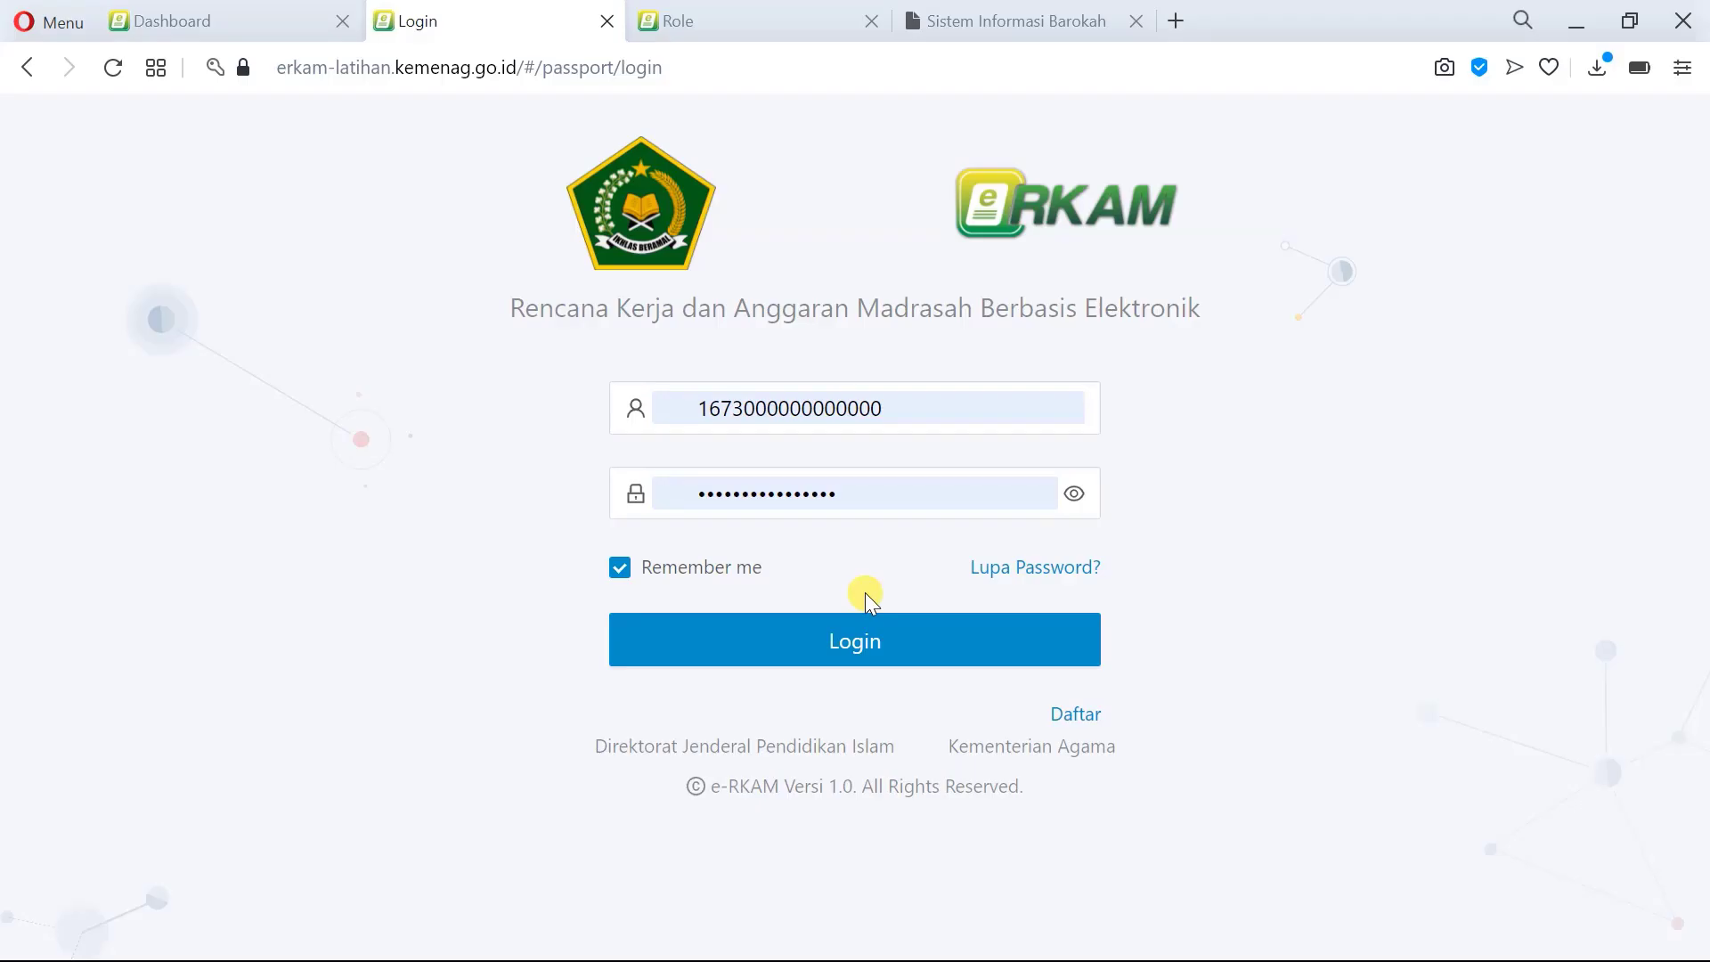
Step: Log in again, check the notification about the transfer awaiting realisation and open the Pindah Buku list
click(924, 637)
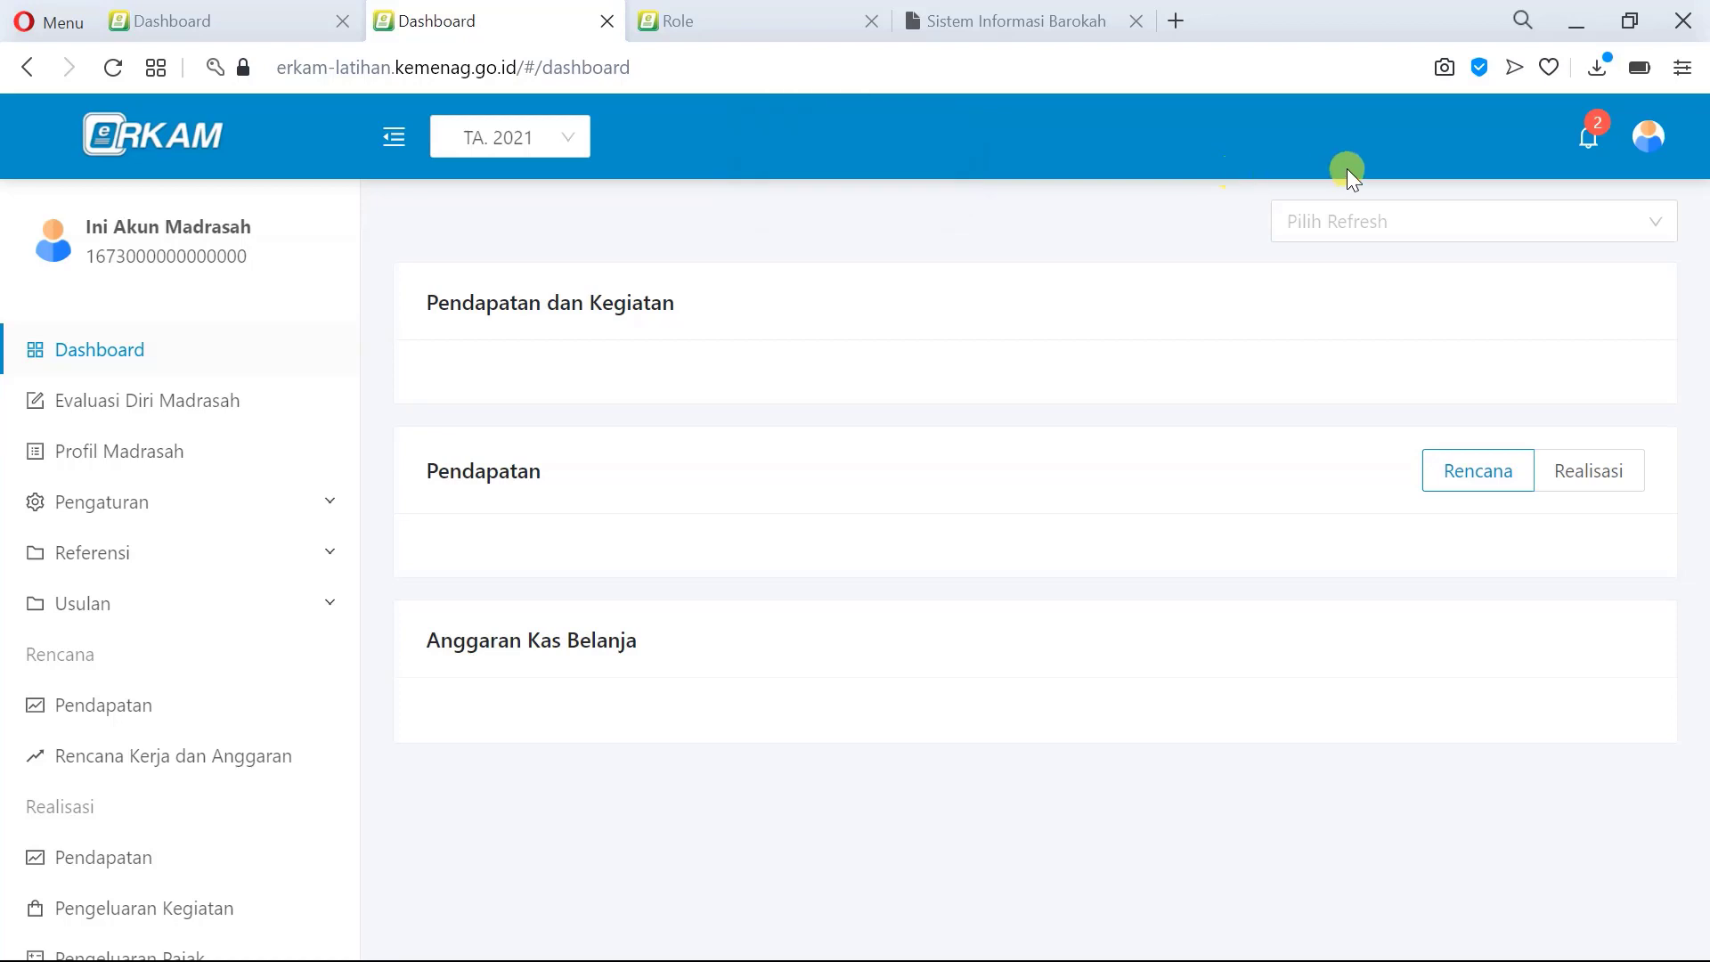
click(1604, 144)
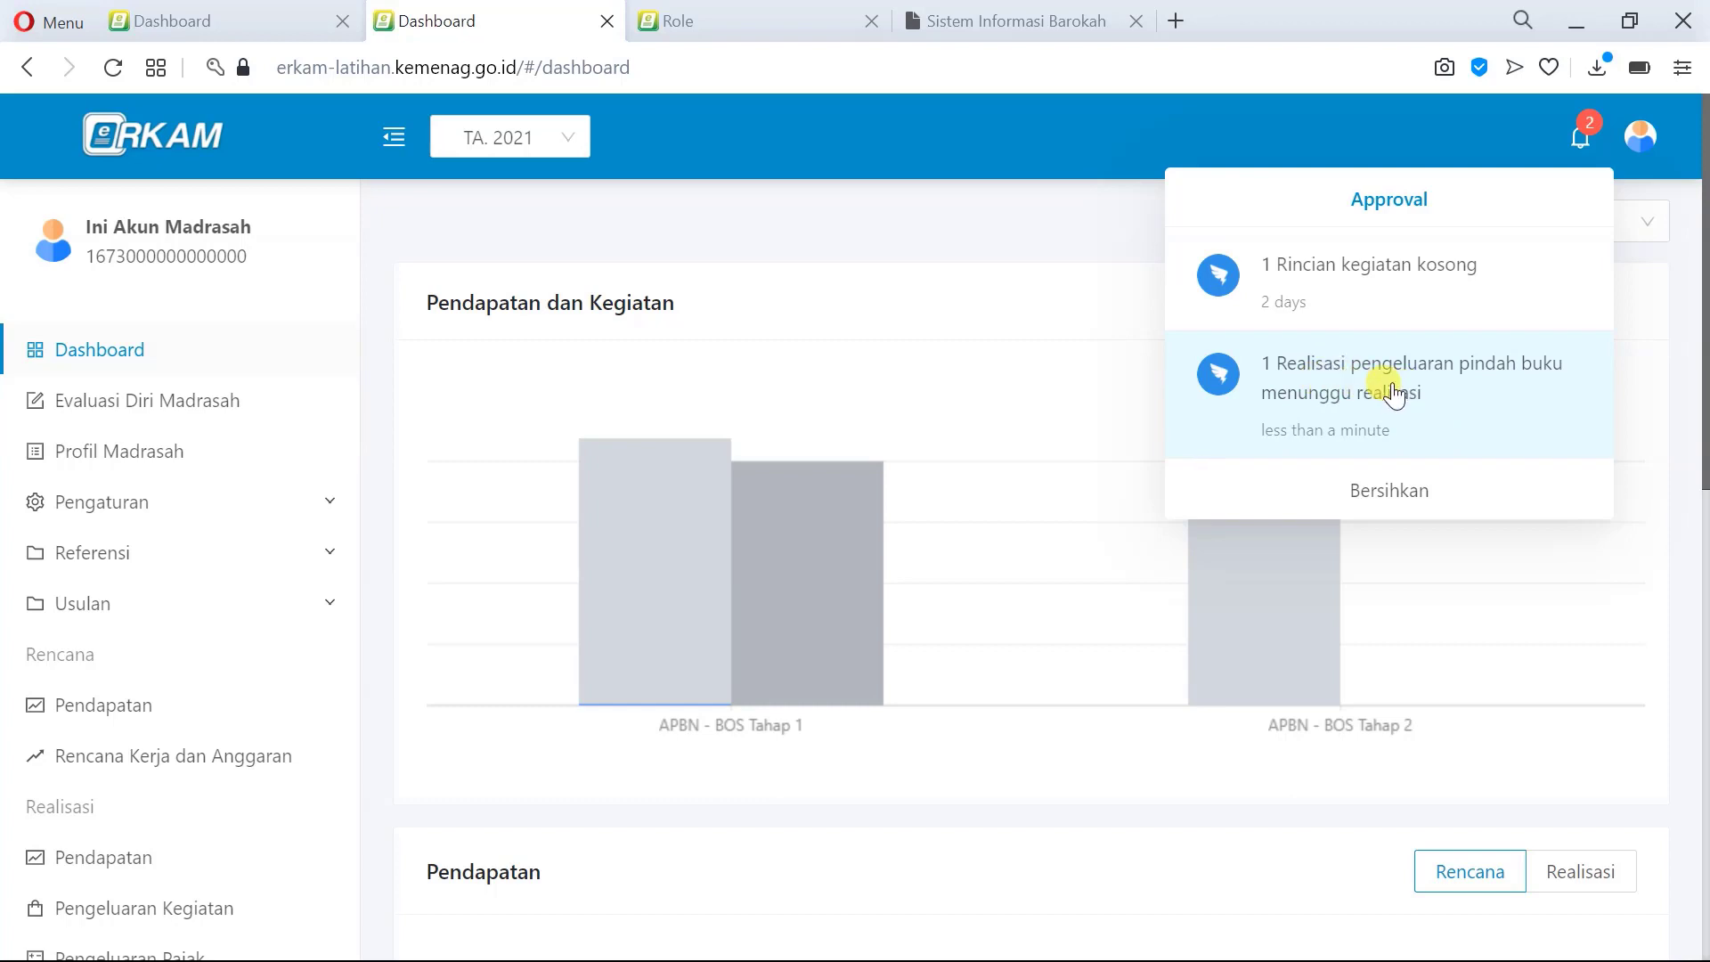
click(389, 528)
scroll(104, 669, down, 3)
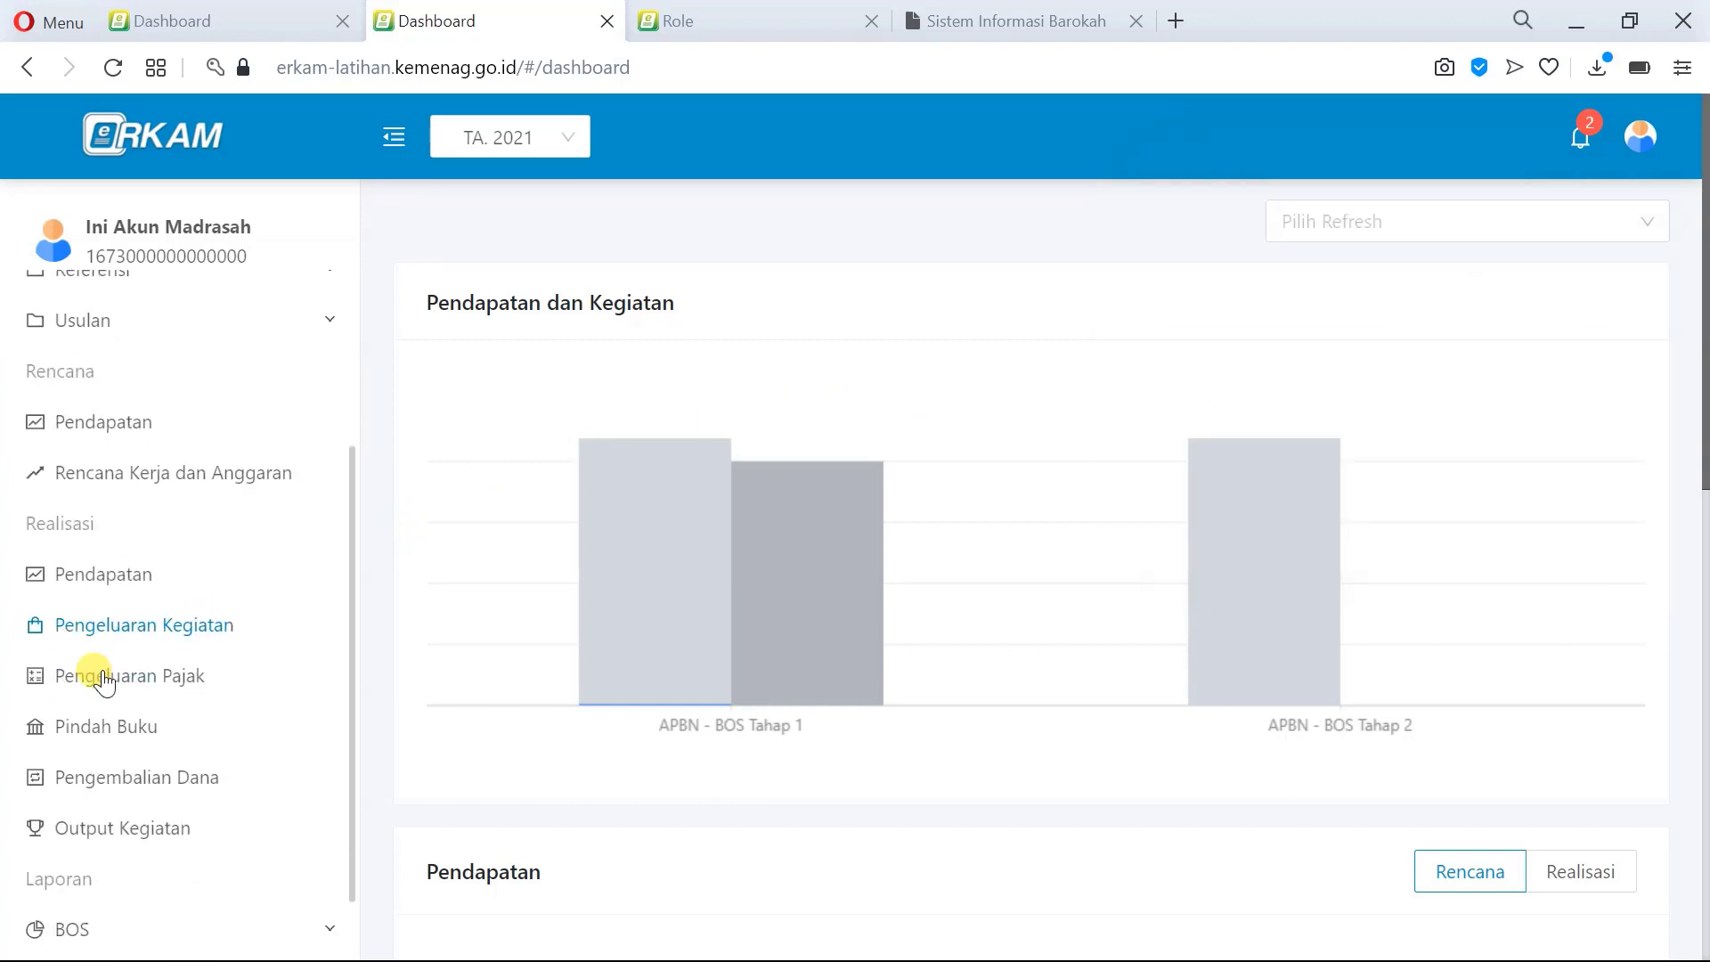
click(124, 730)
scroll(952, 706, down, 1)
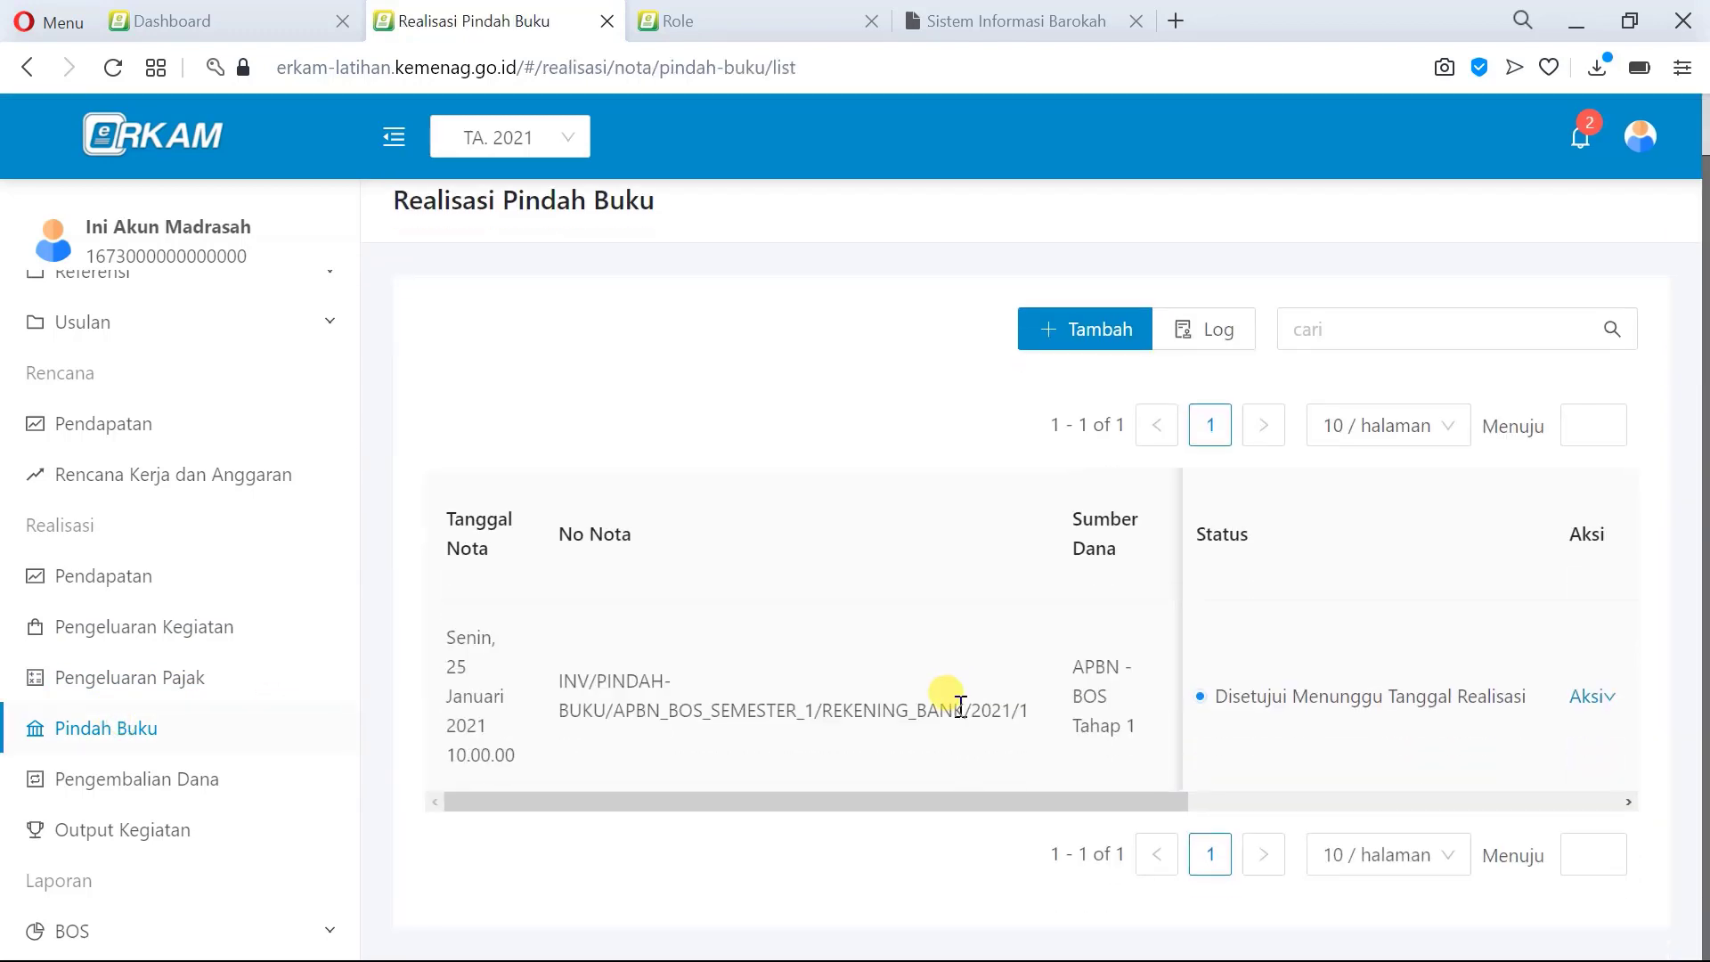
click(1607, 703)
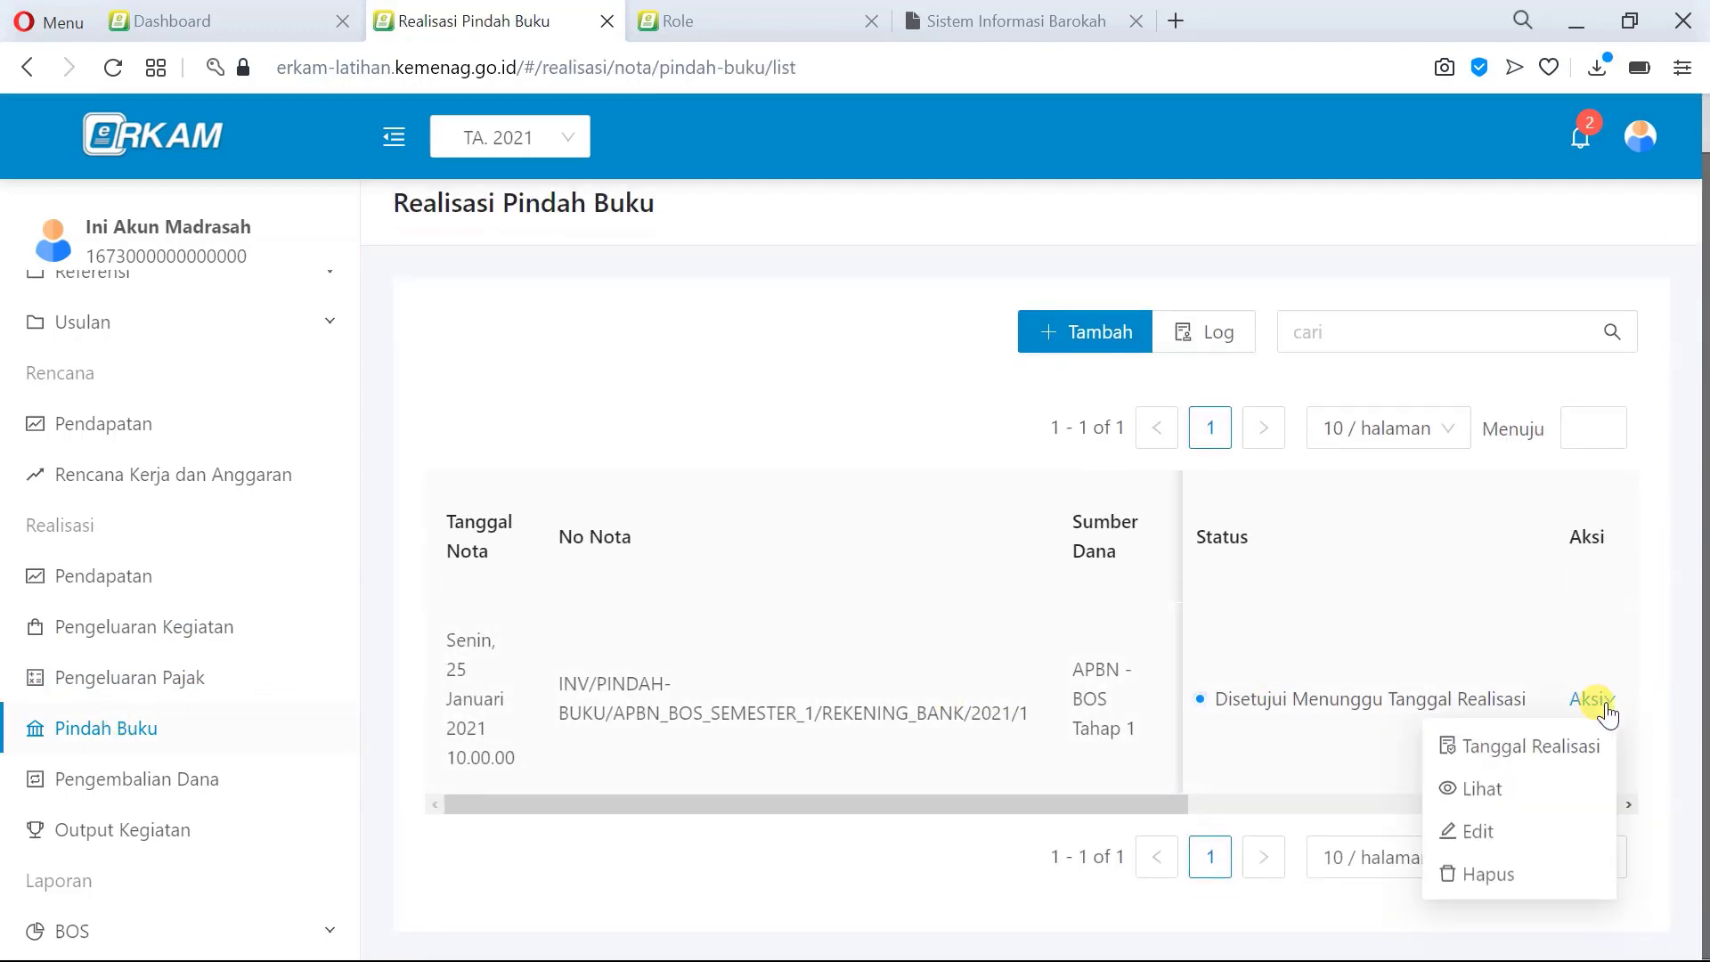
click(1547, 759)
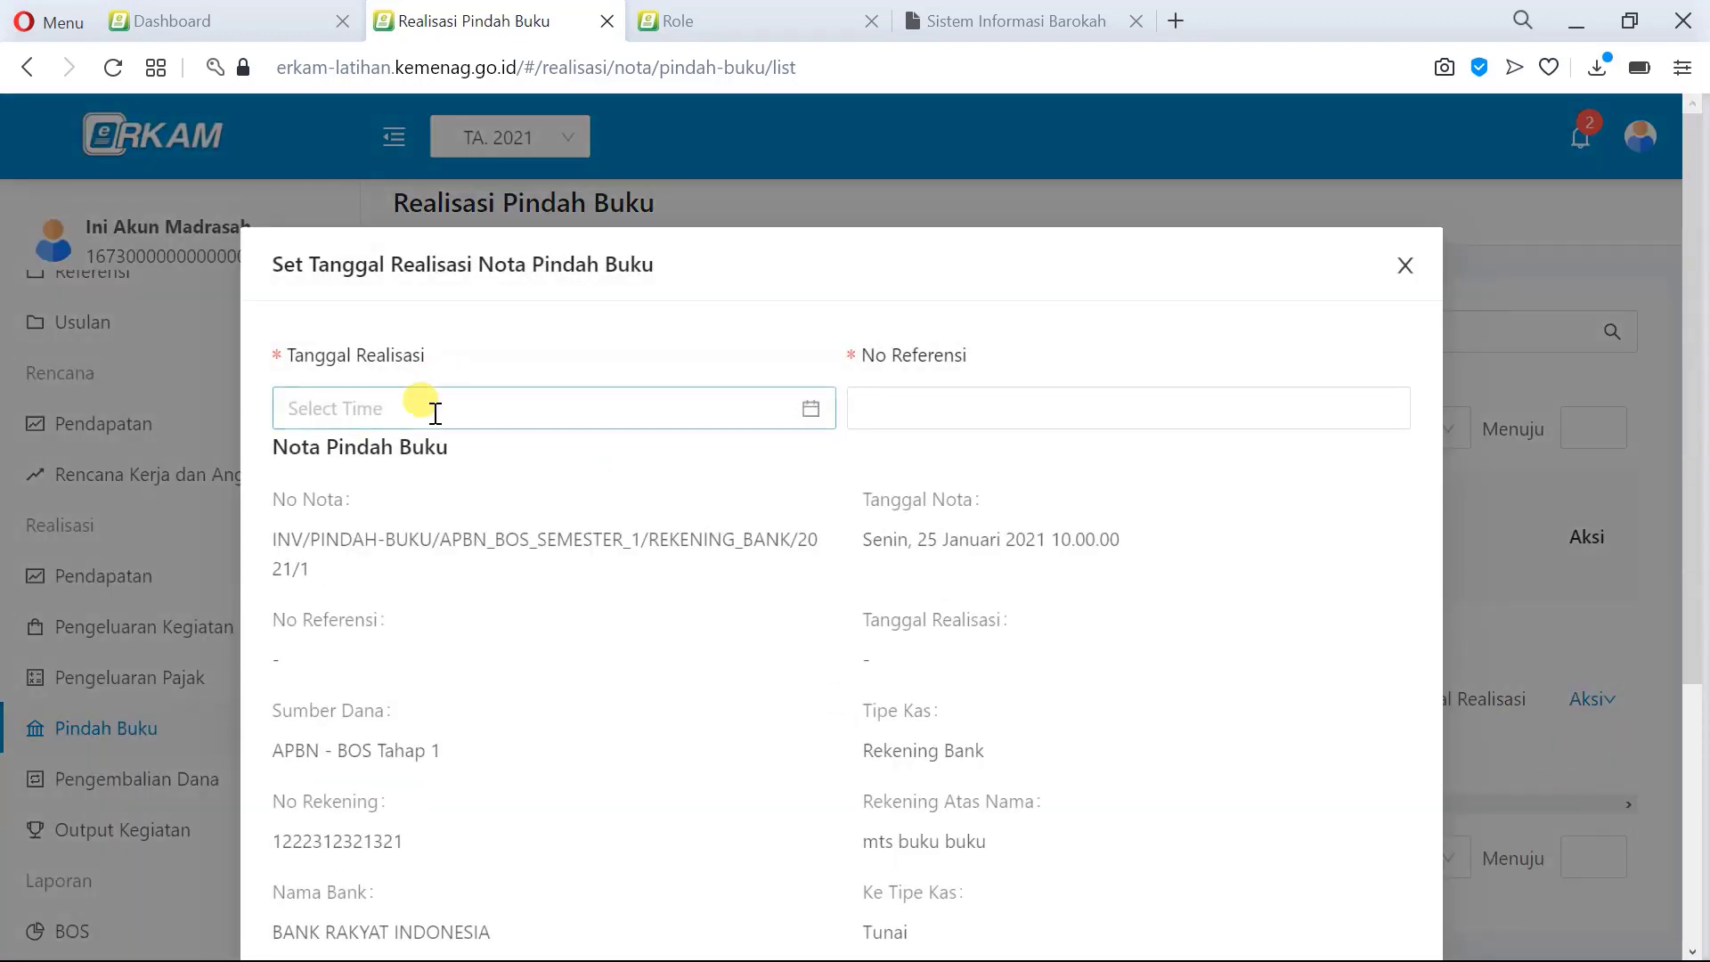
click(436, 415)
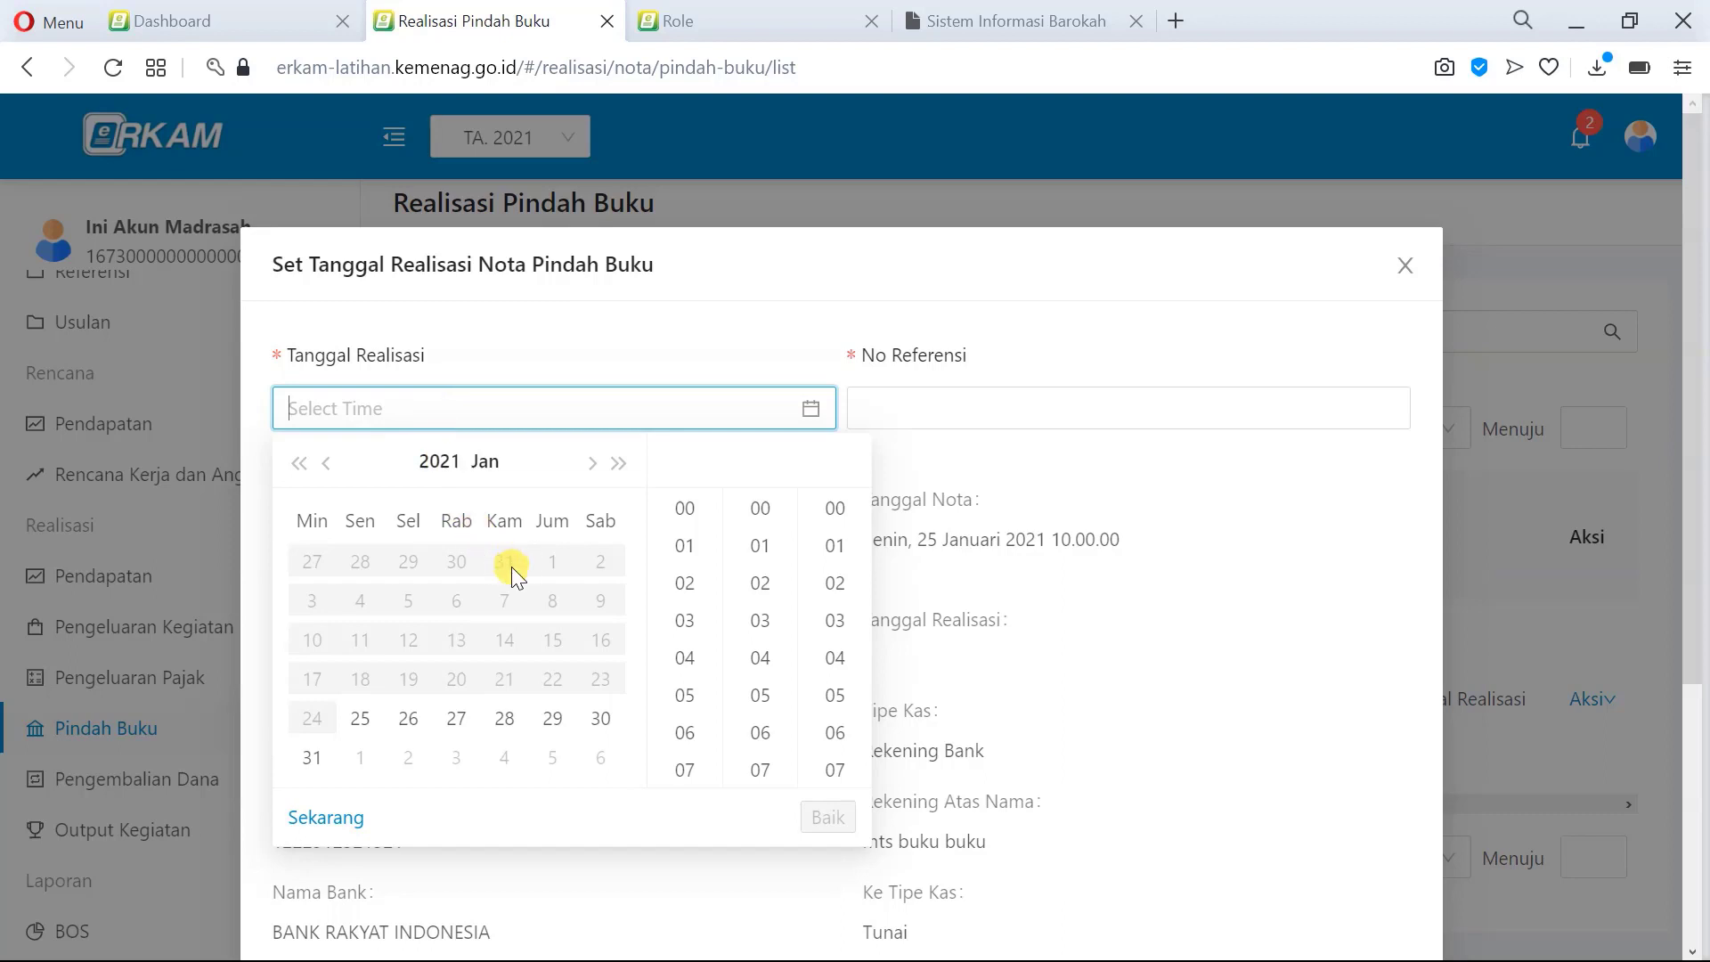
click(552, 720)
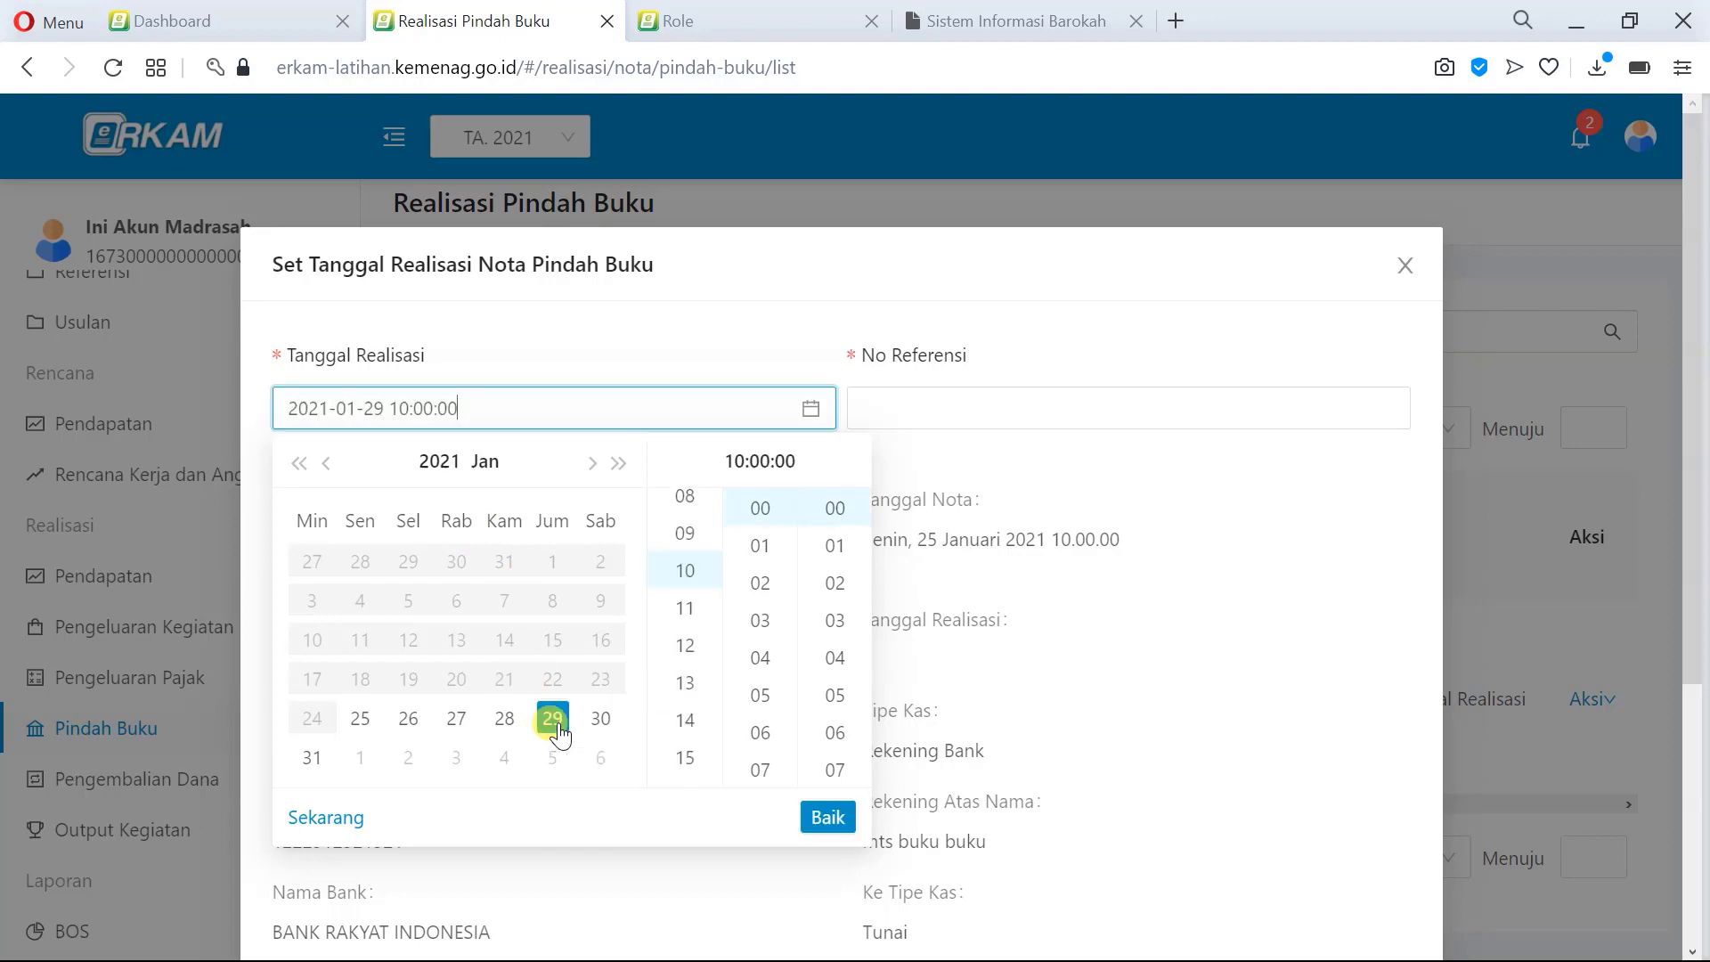
click(819, 828)
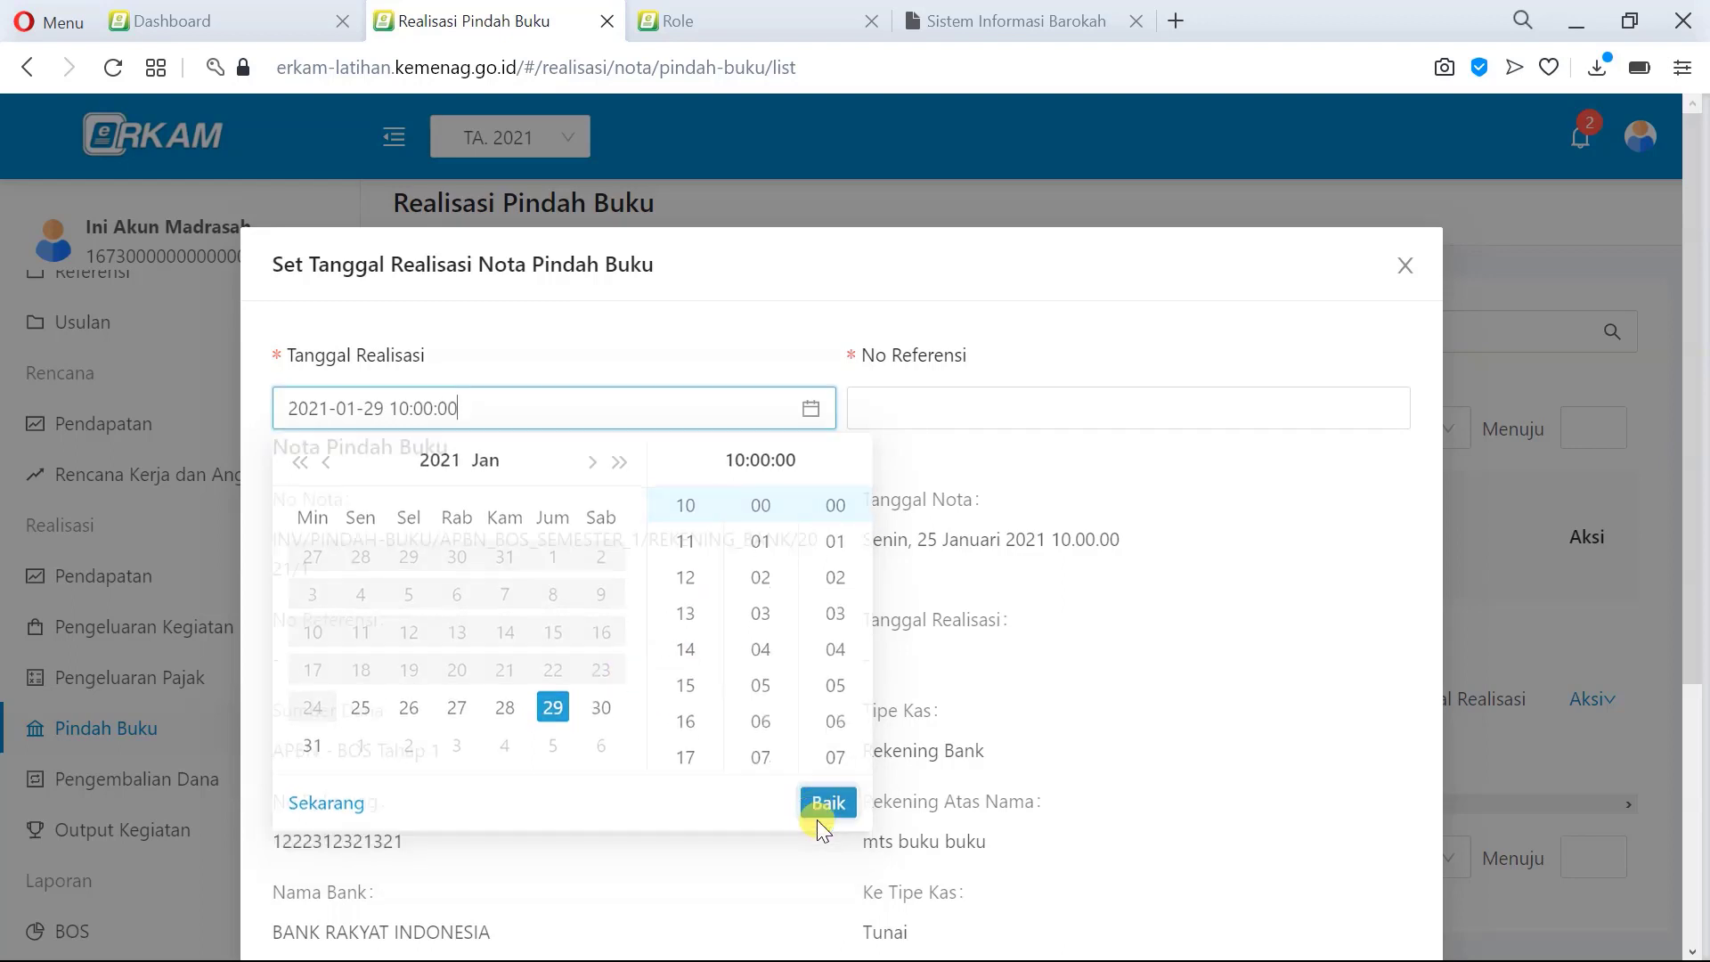
Step: Fill the No Referensi with the earlier entry 2021/01/04_Pendapatan_01 as a starting text
click(990, 400)
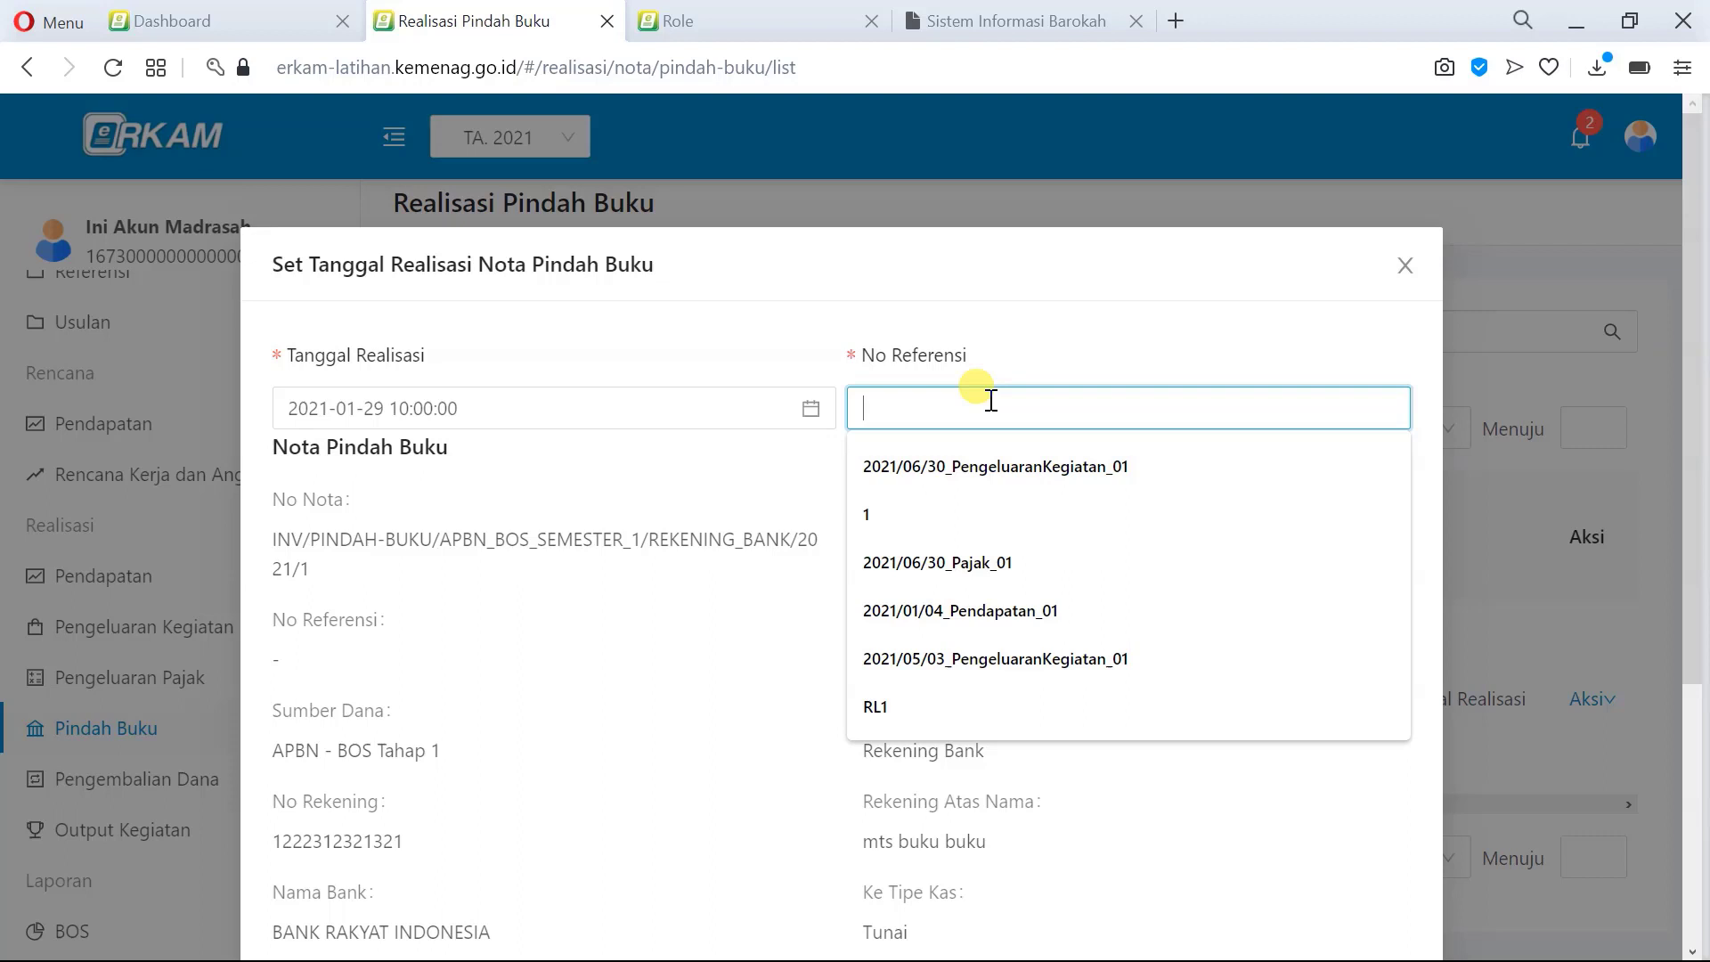
text(20)
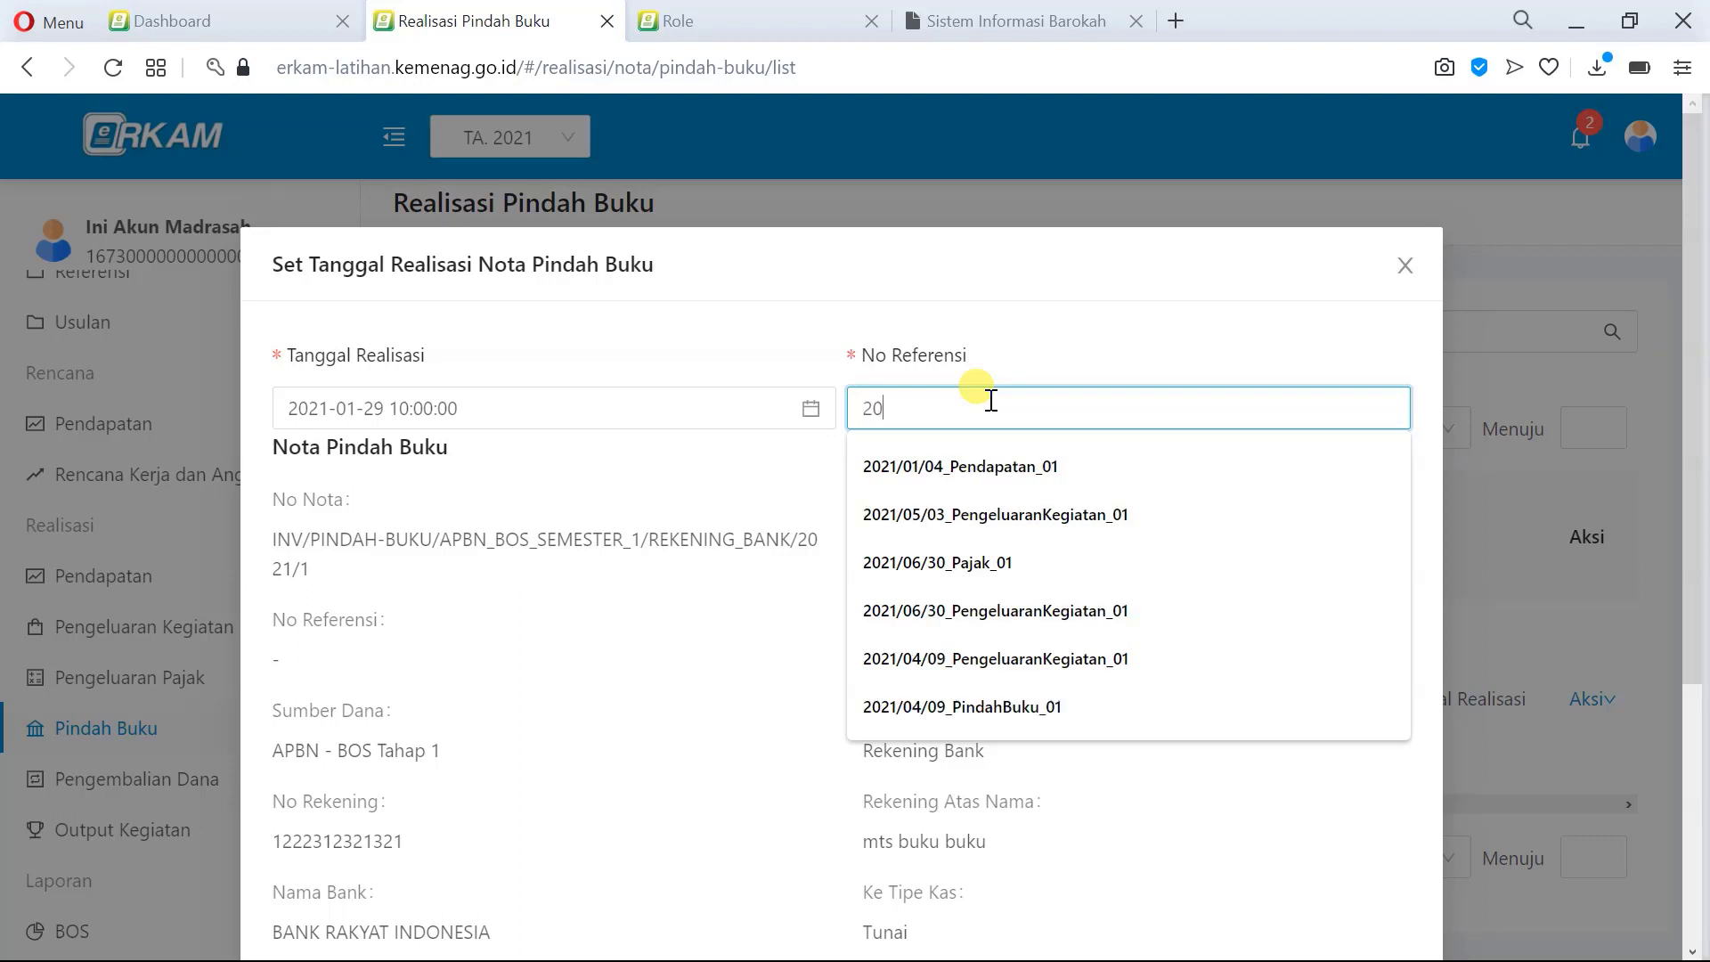
key(Down)
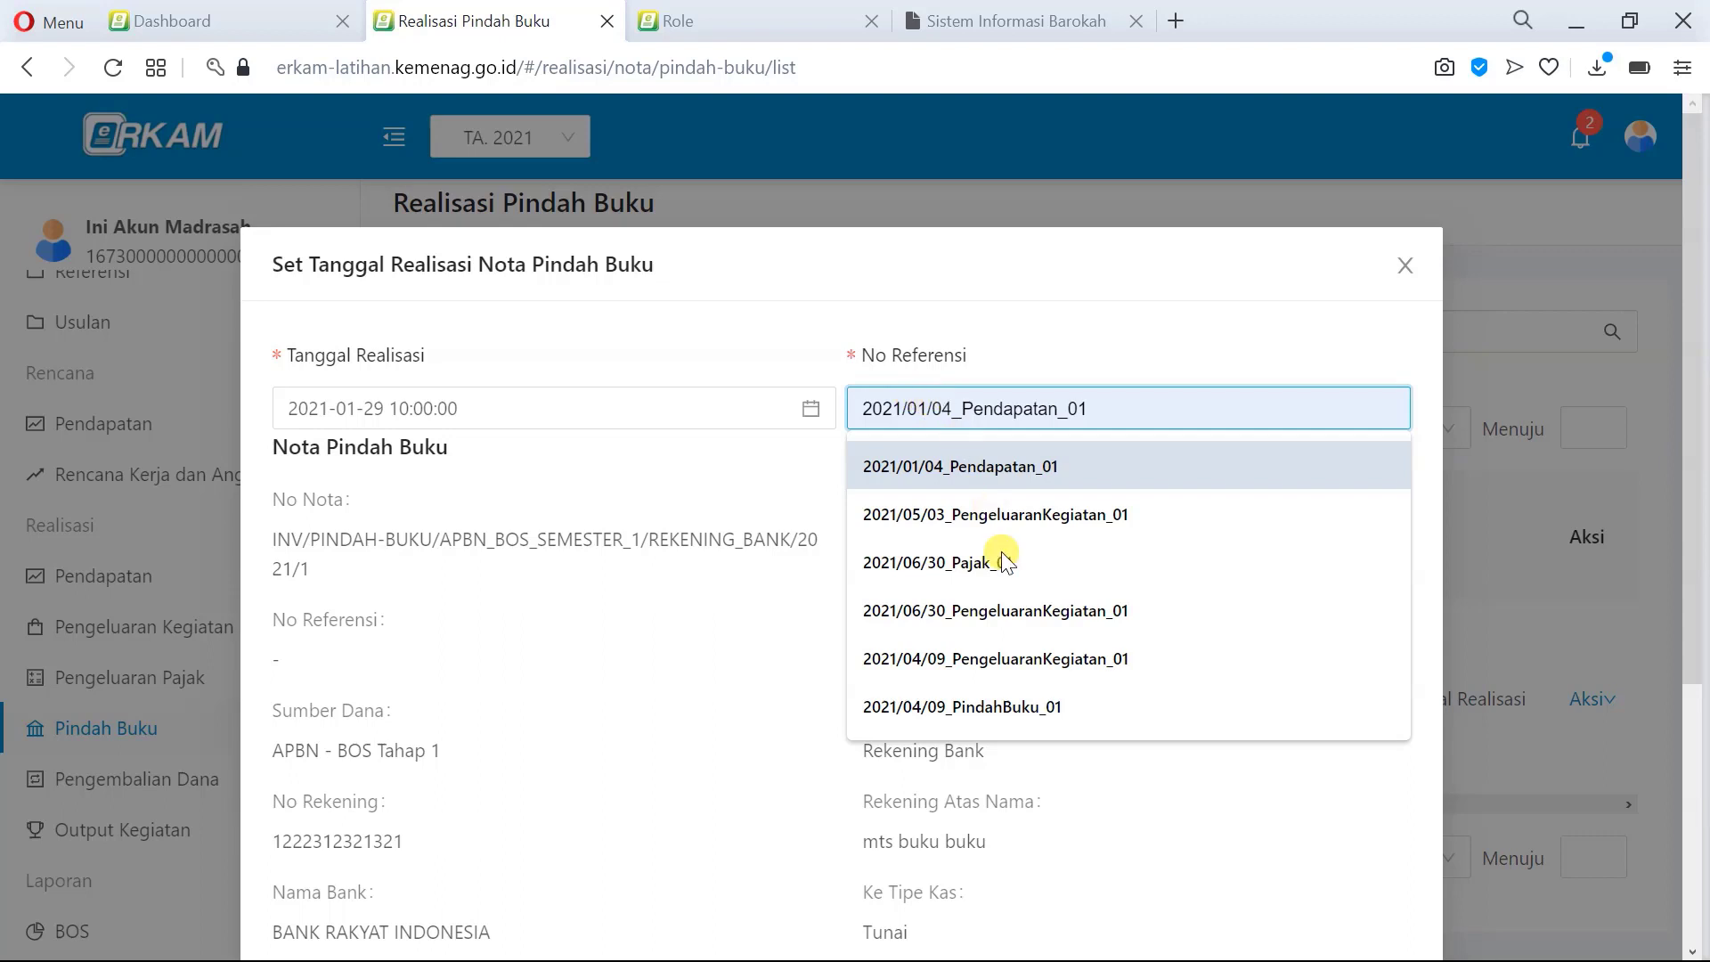
click(932, 463)
click(932, 465)
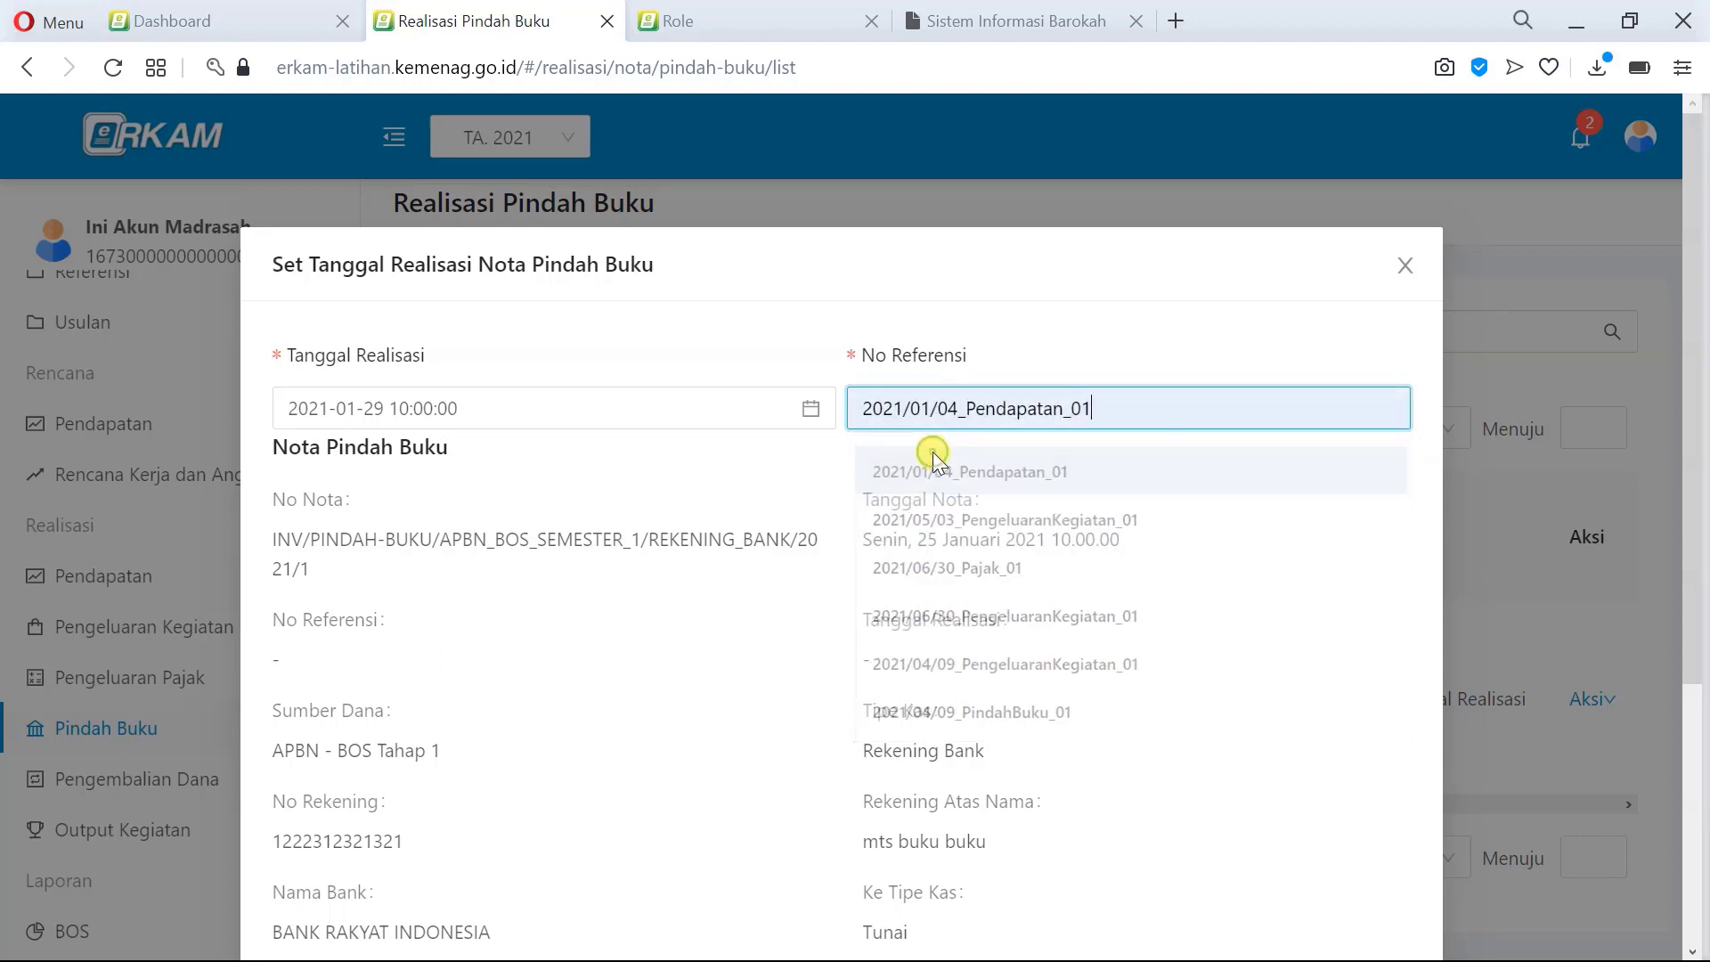
Step: Change the No Referensi to 2021/01/29_PB_01 and save the nota's realisation data
click(957, 411)
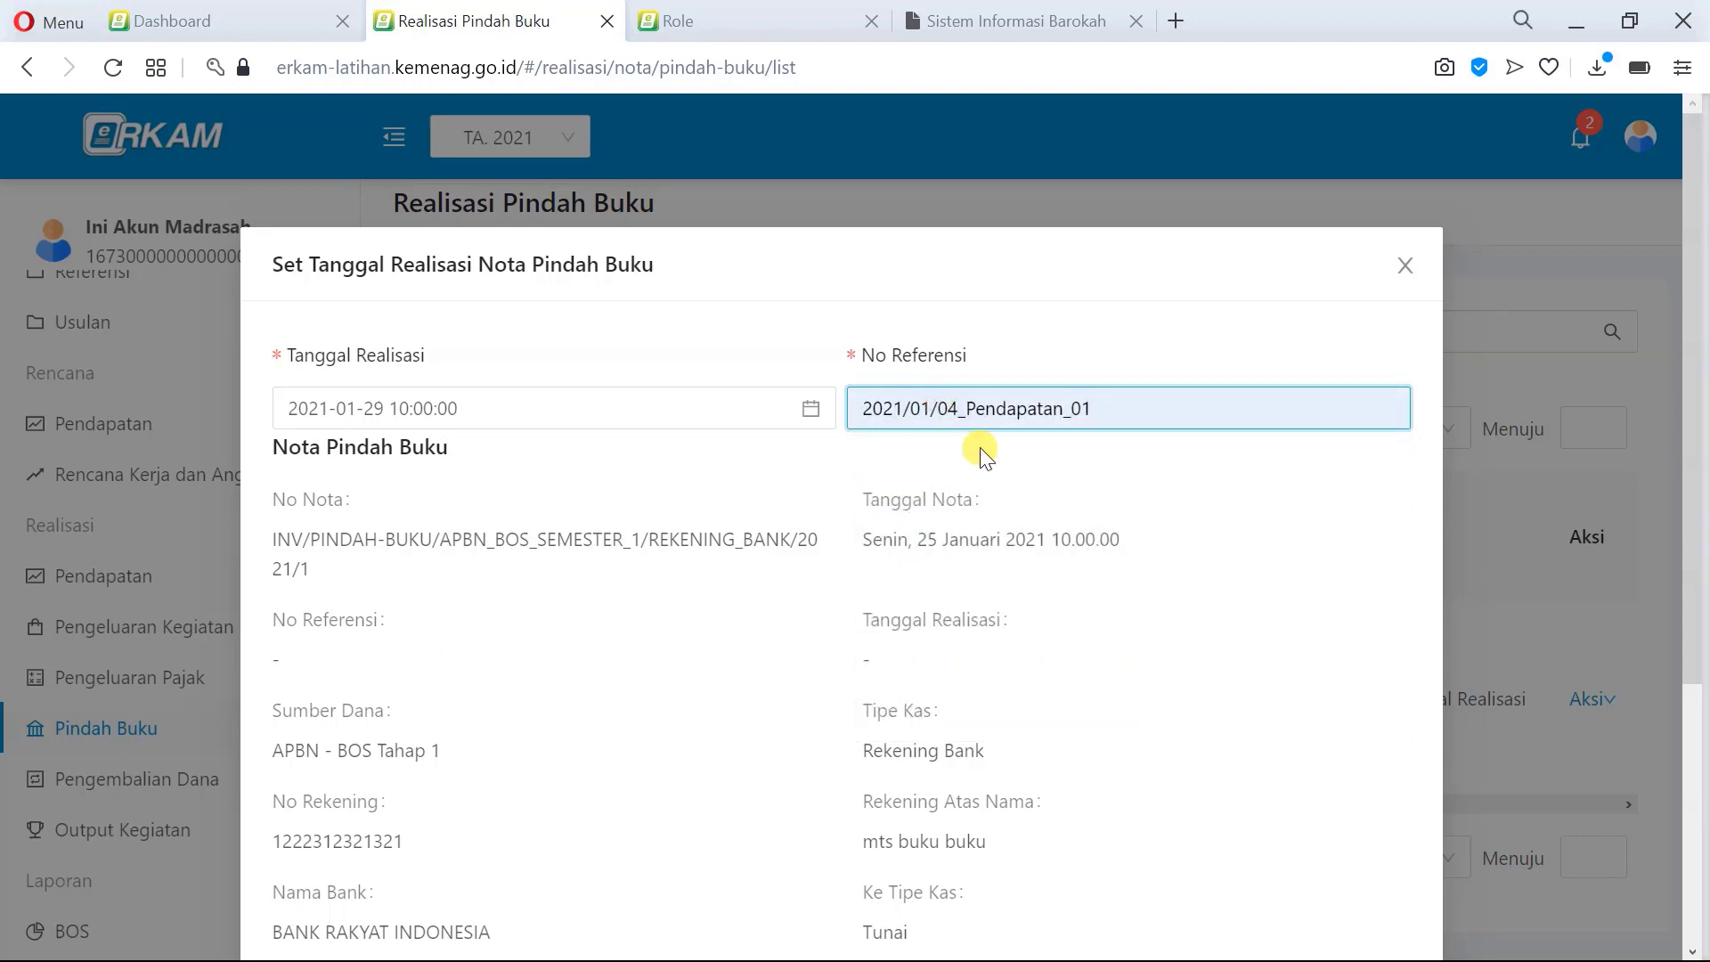
key(BackSpace)
key(BackSpace)
text(3)
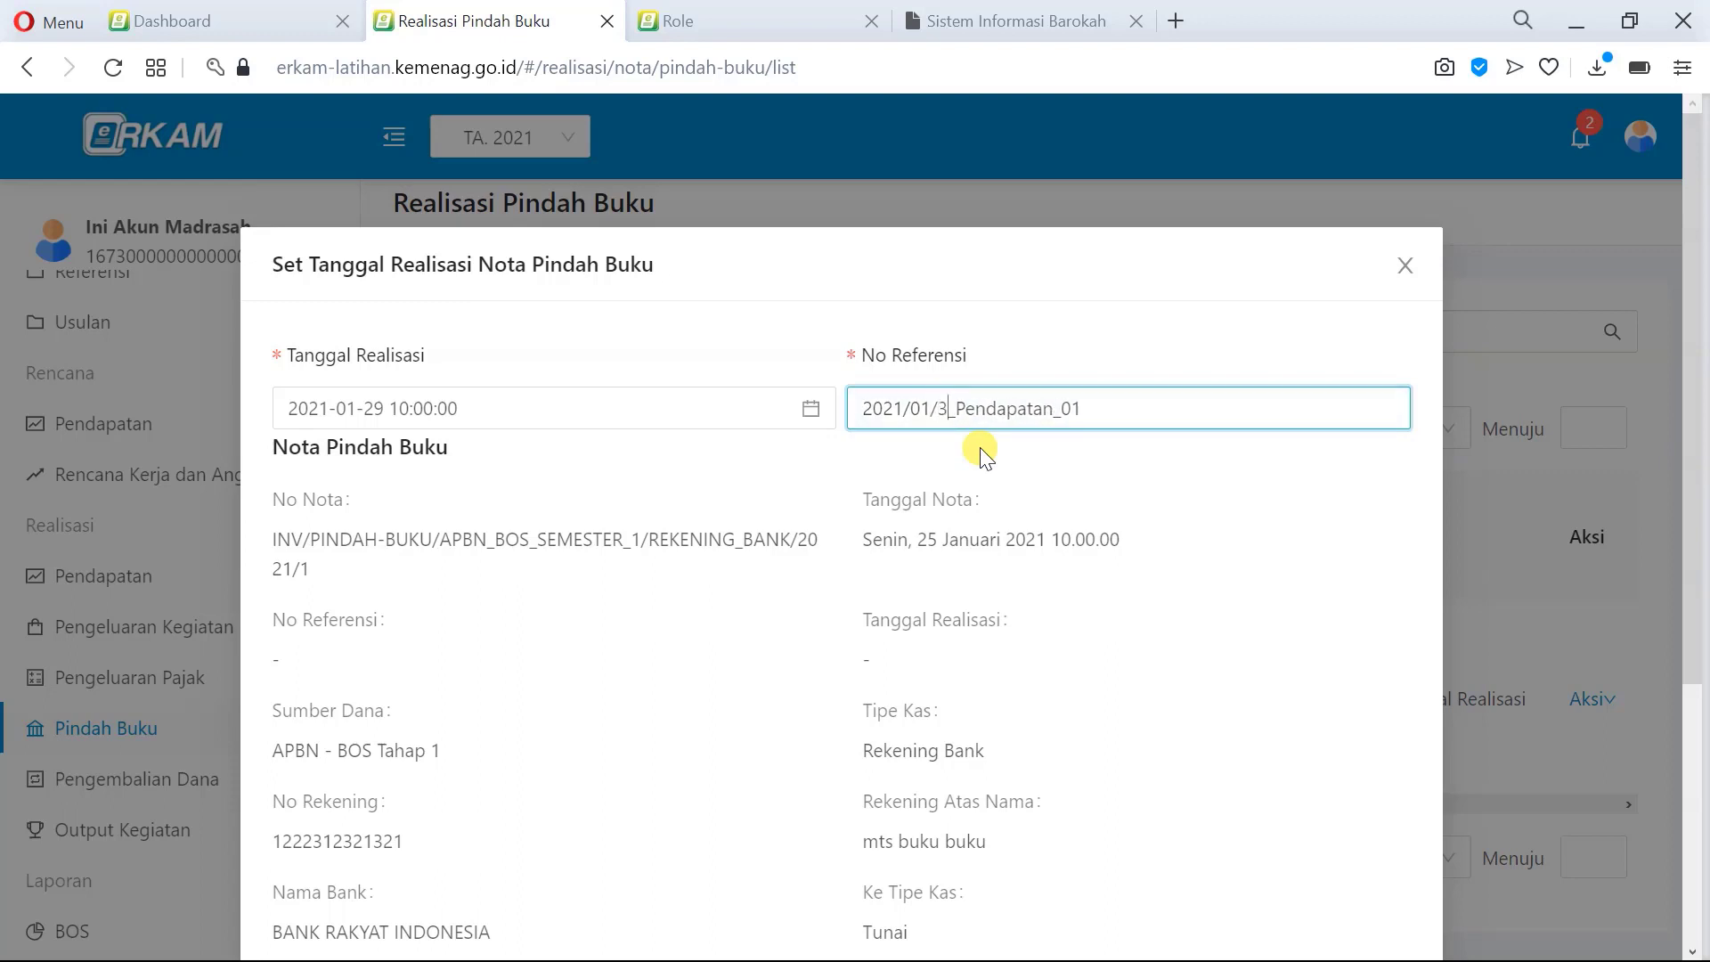
key(BackSpace)
text(29)
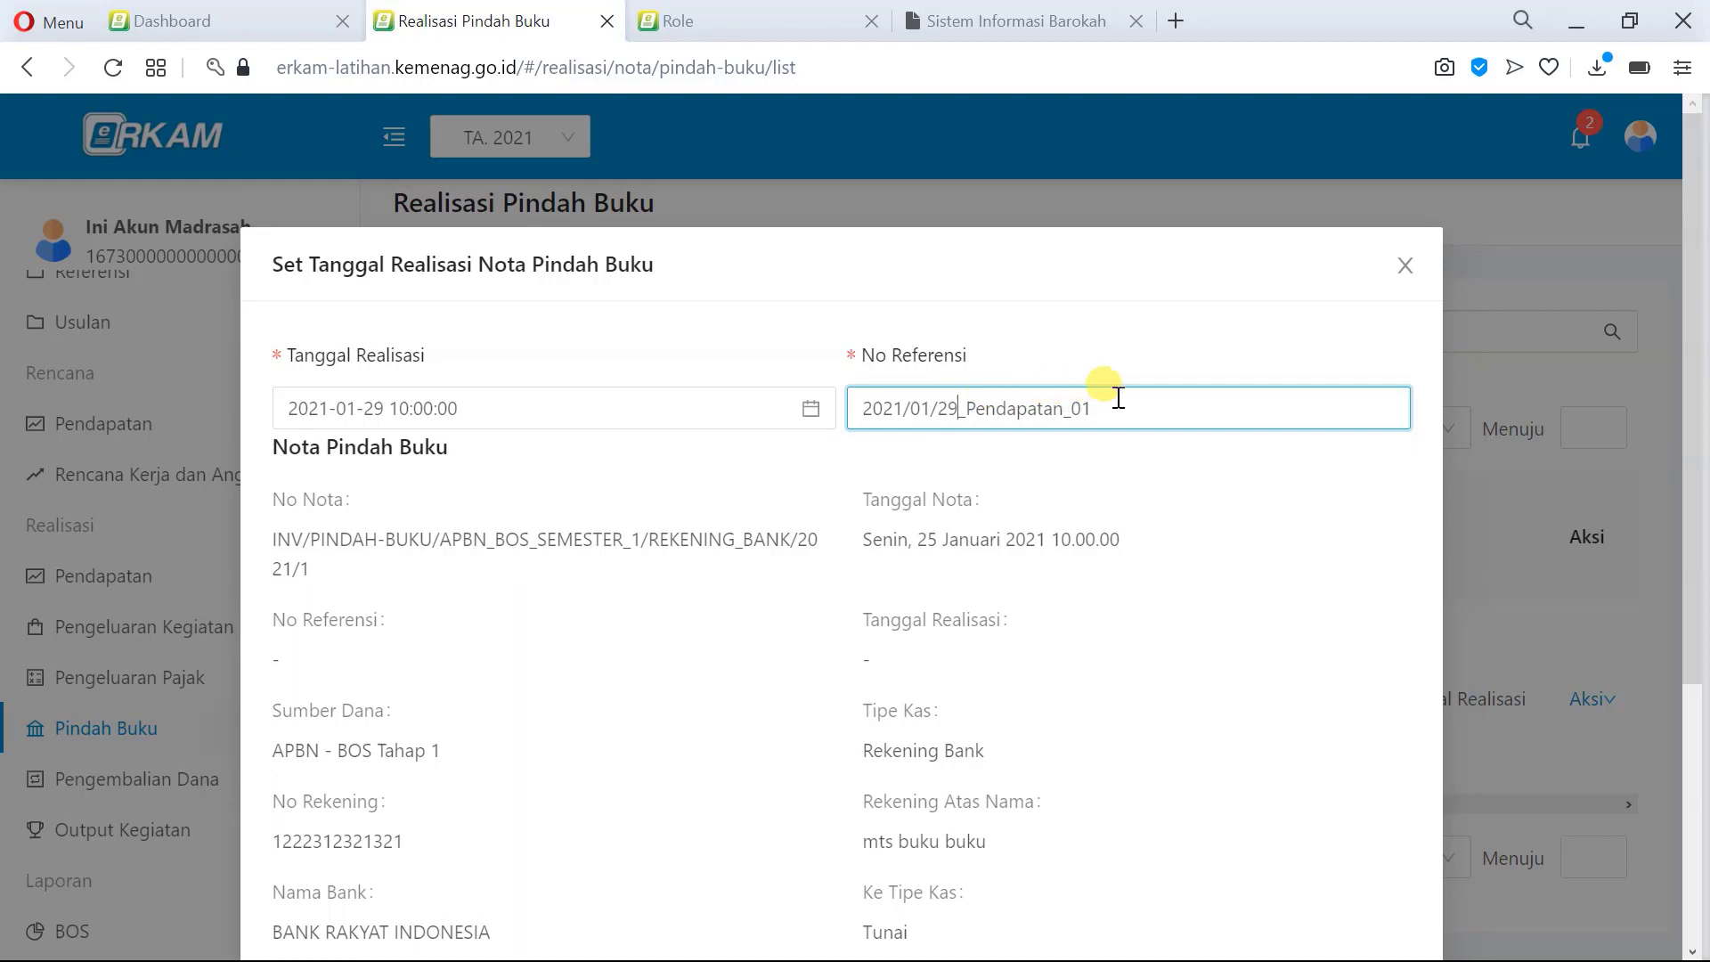
drag(1052, 408, 973, 411)
key(Delete)
key(Delete)
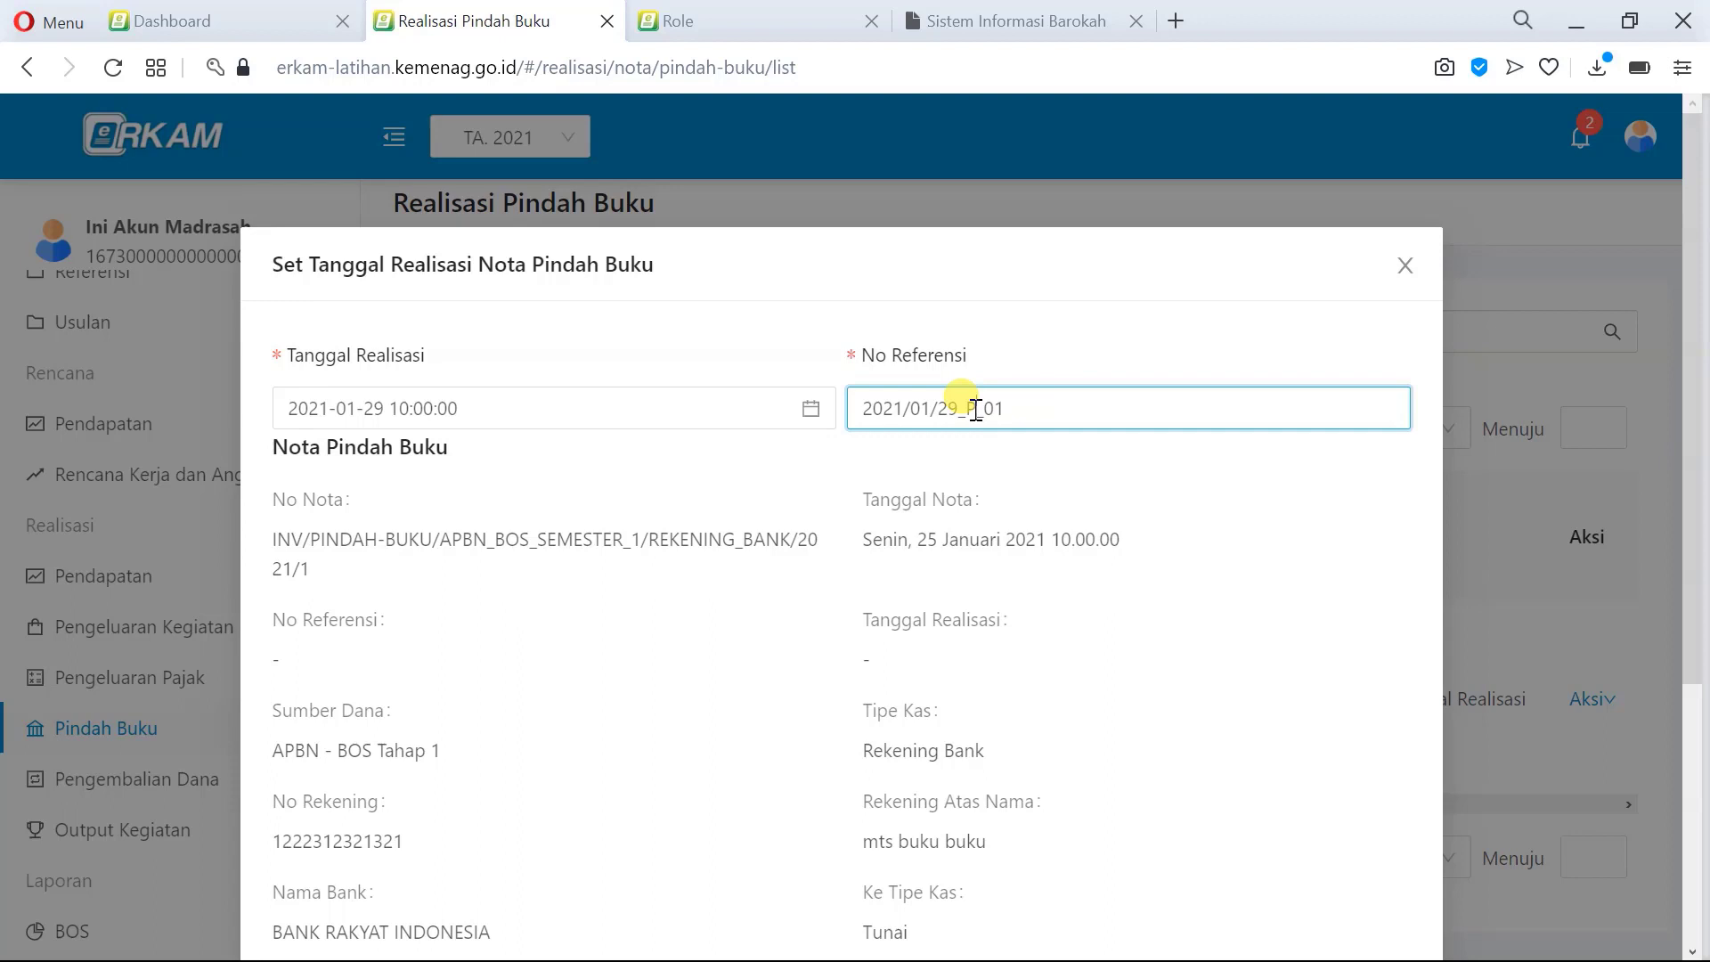
text(B)
scroll(1128, 436, down, 5)
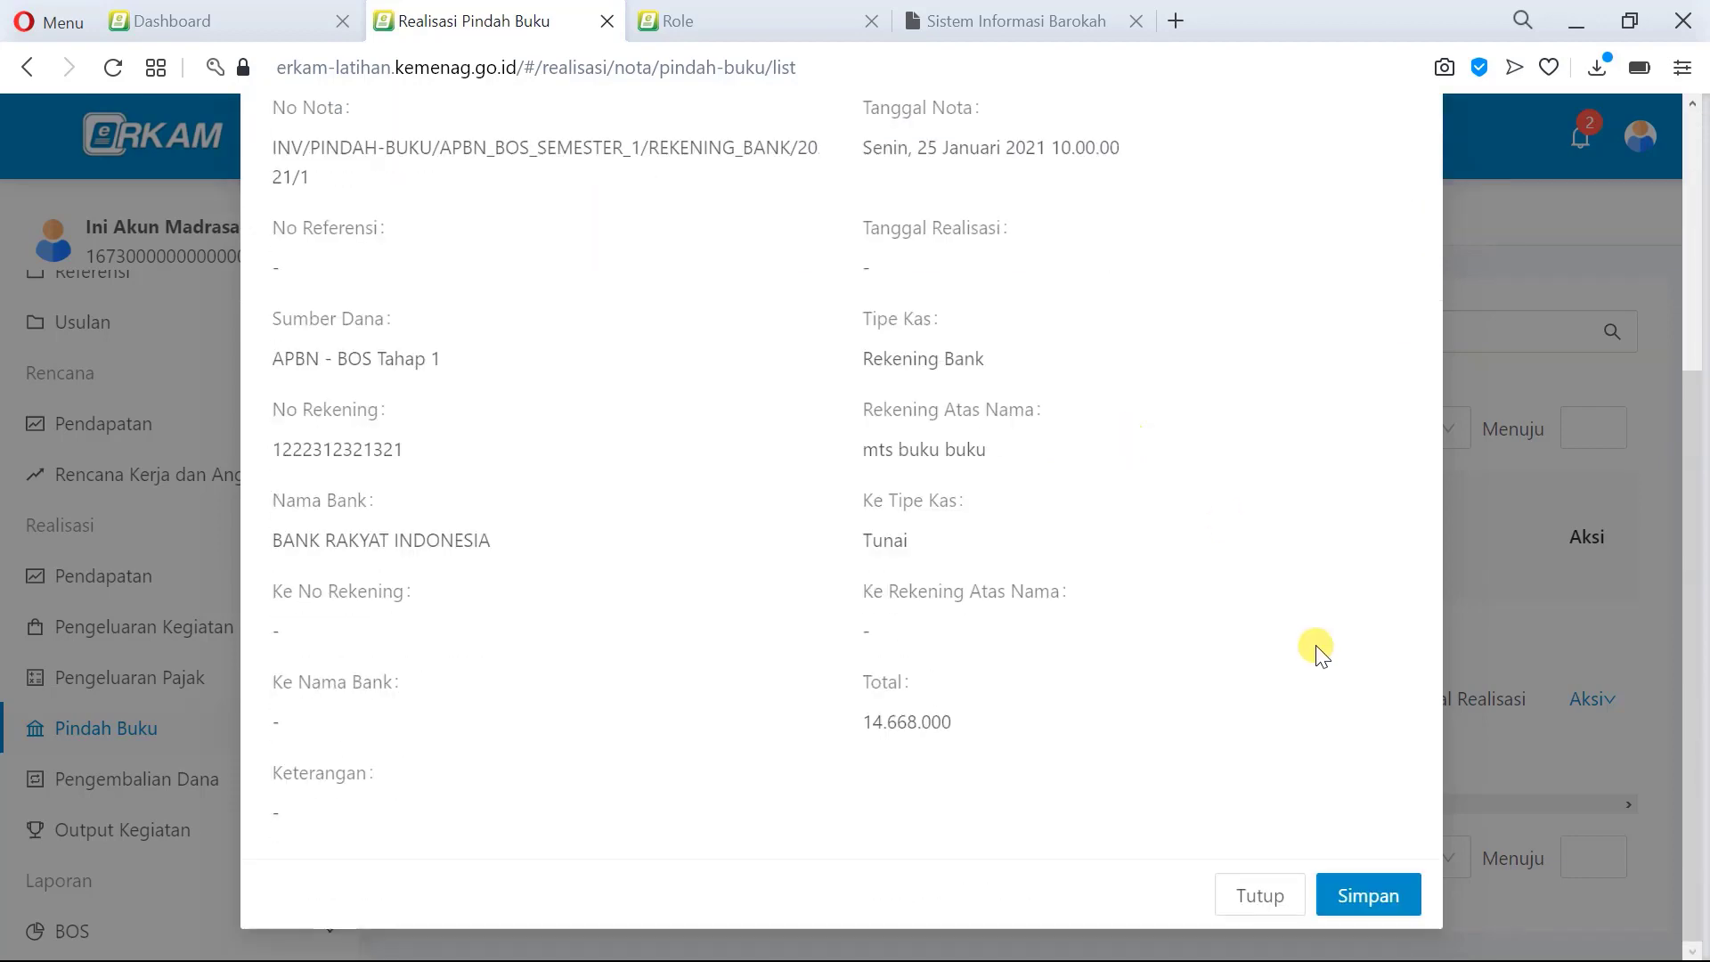
click(1364, 893)
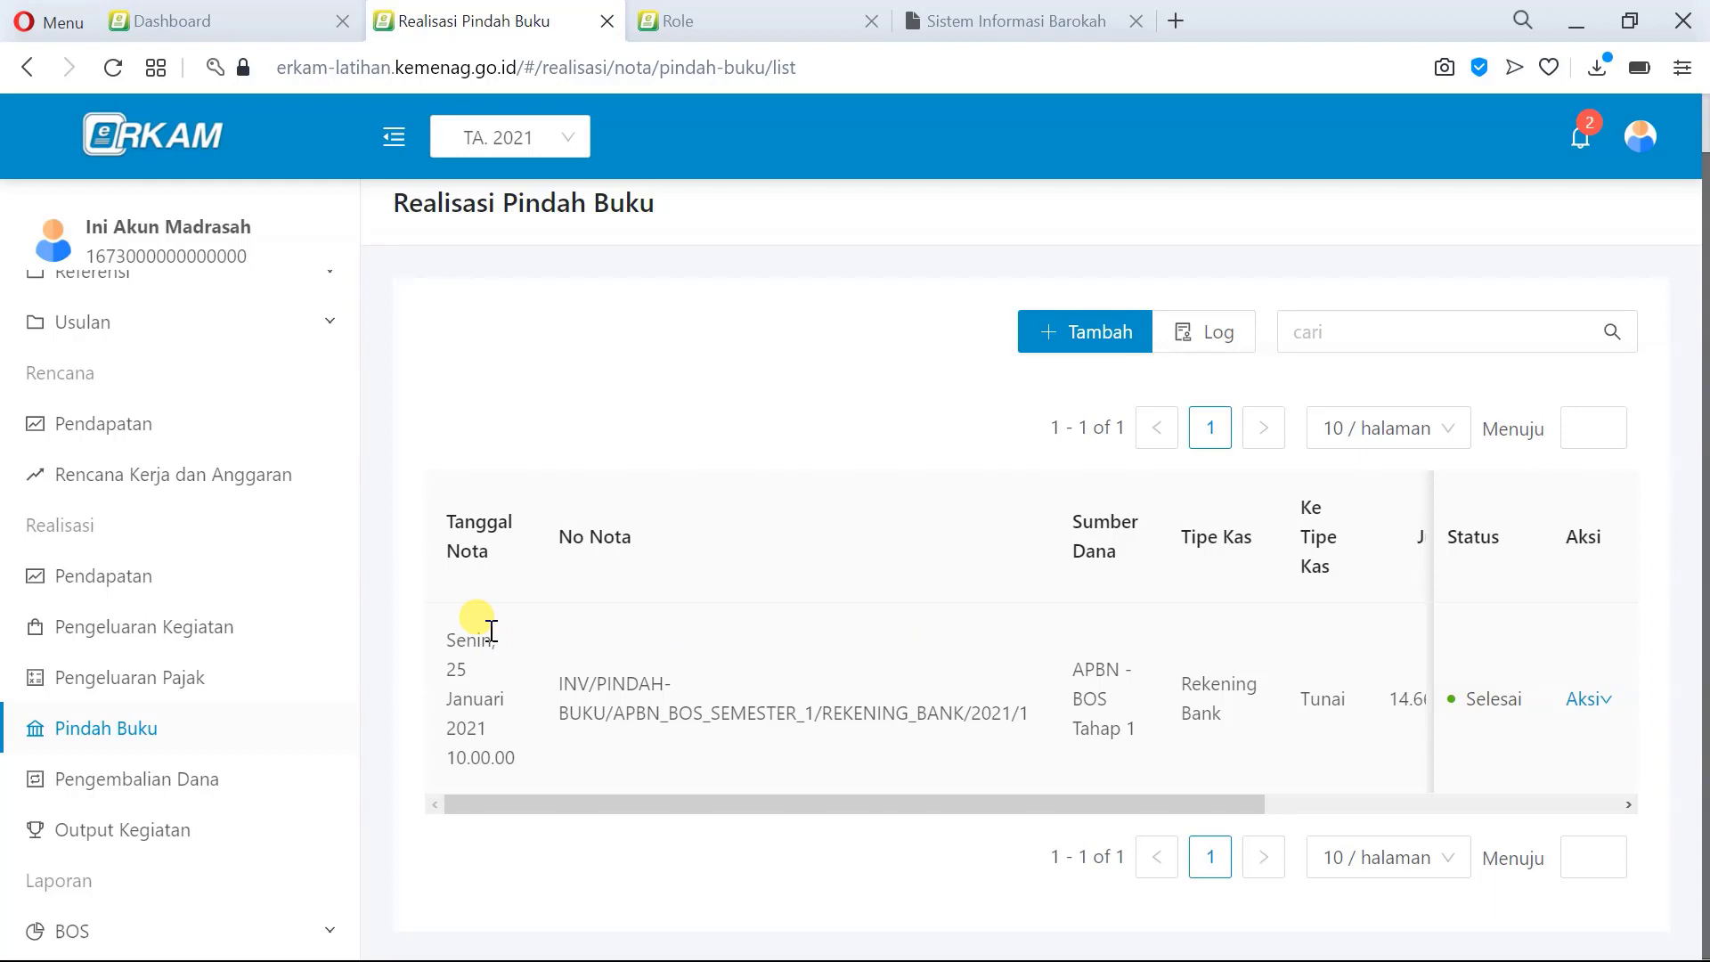
Step: Examine the Realisasi Pendapatan balance breakdown for the Tunai and Rekening Bank accounts, then collapse it
click(108, 587)
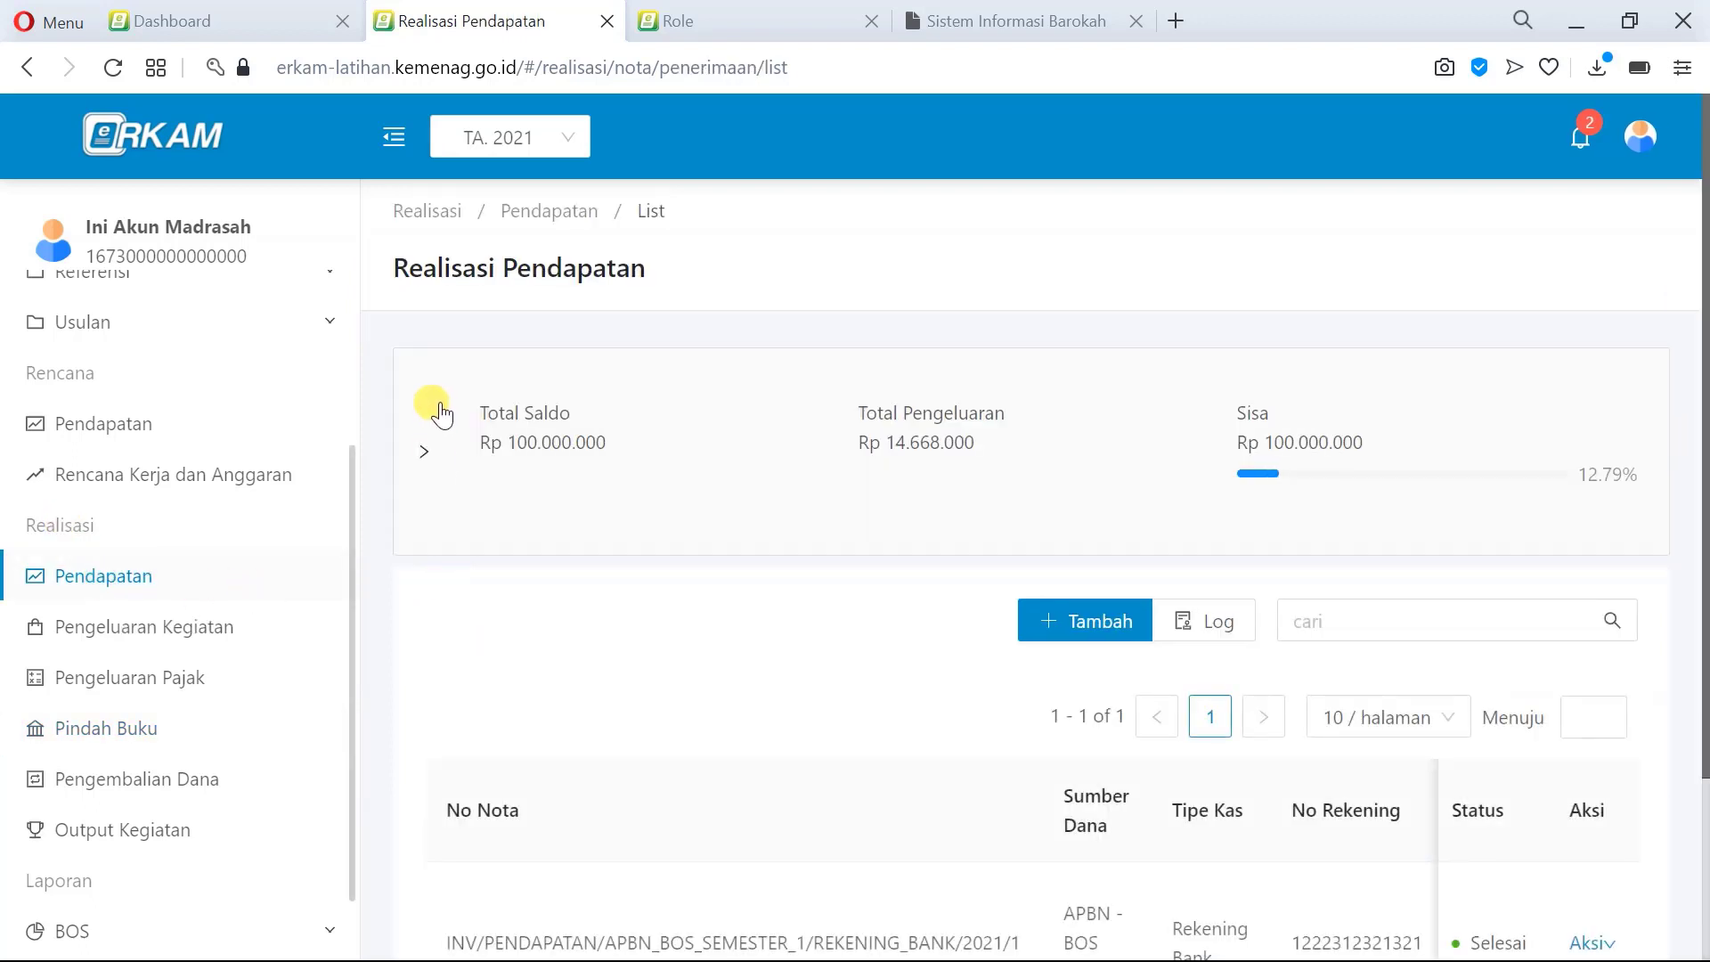
click(427, 472)
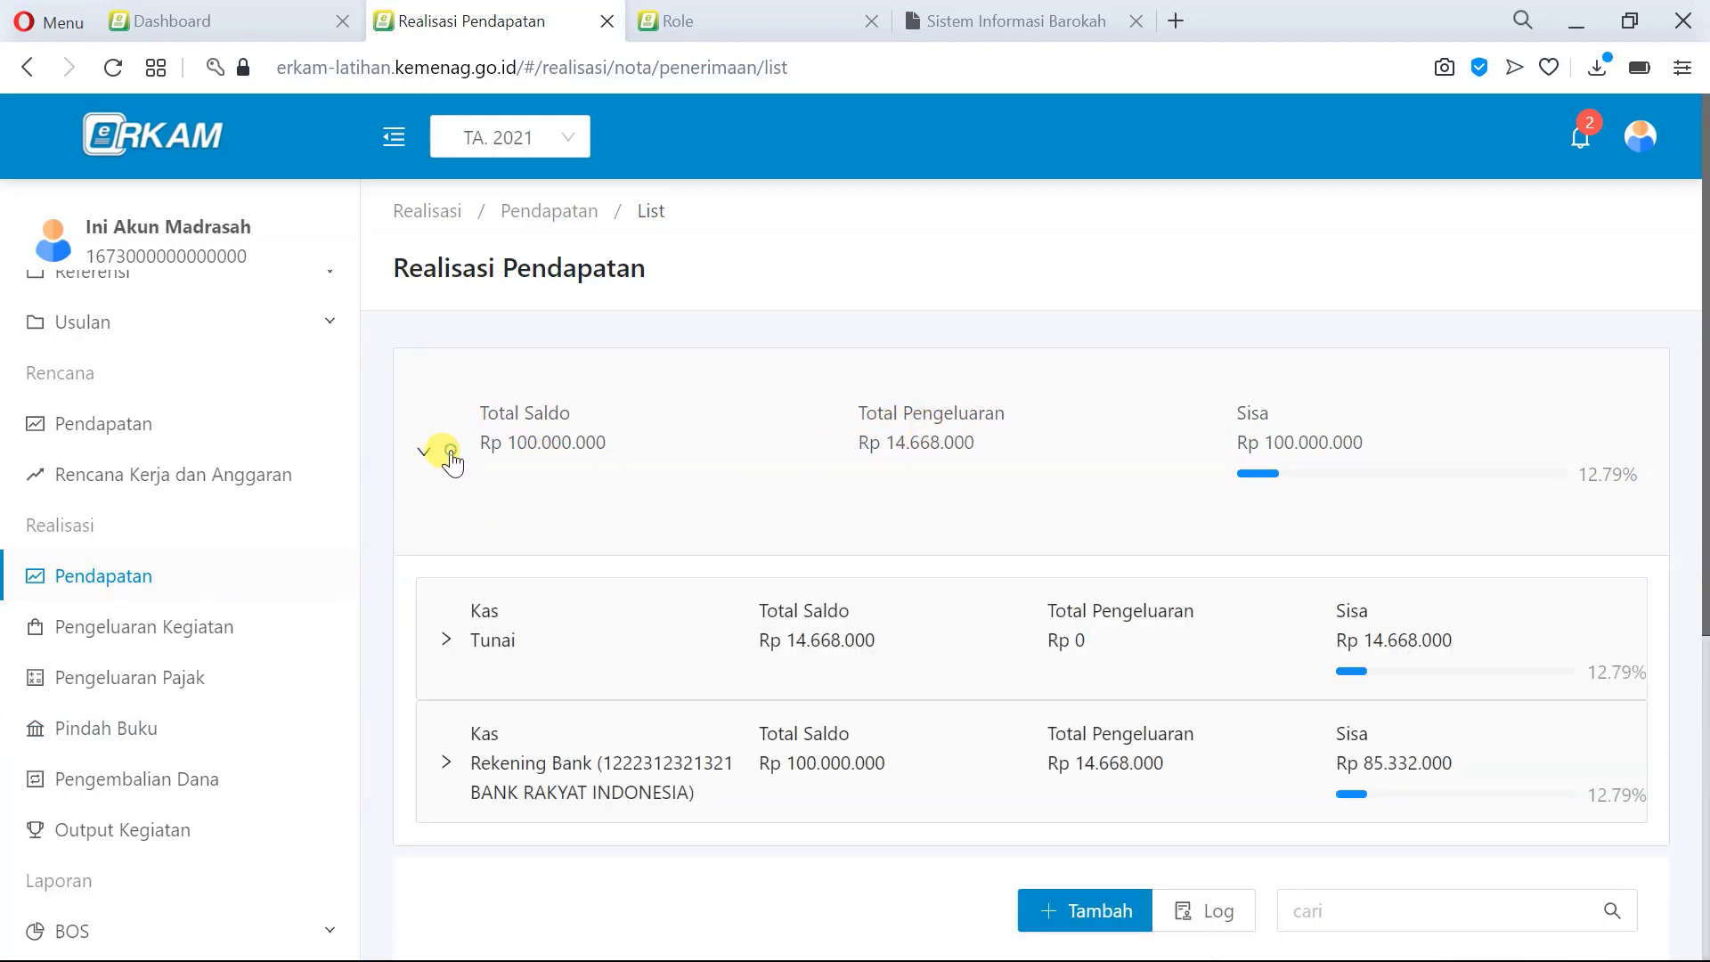
click(450, 454)
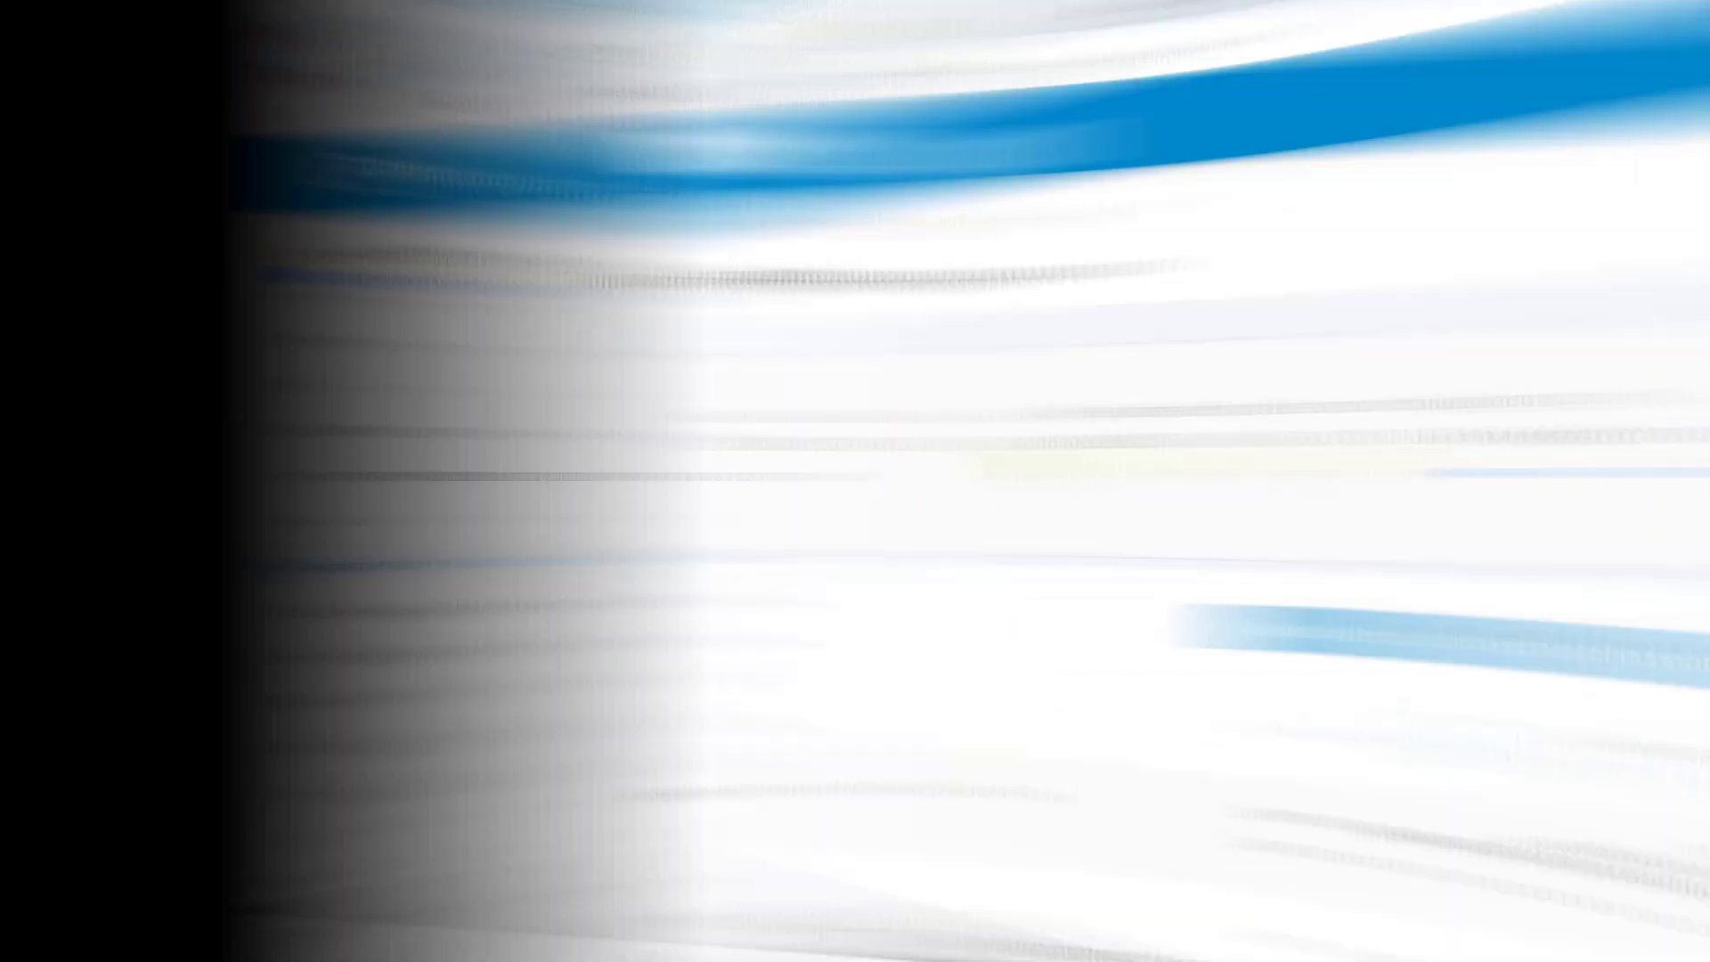
click(841, 481)
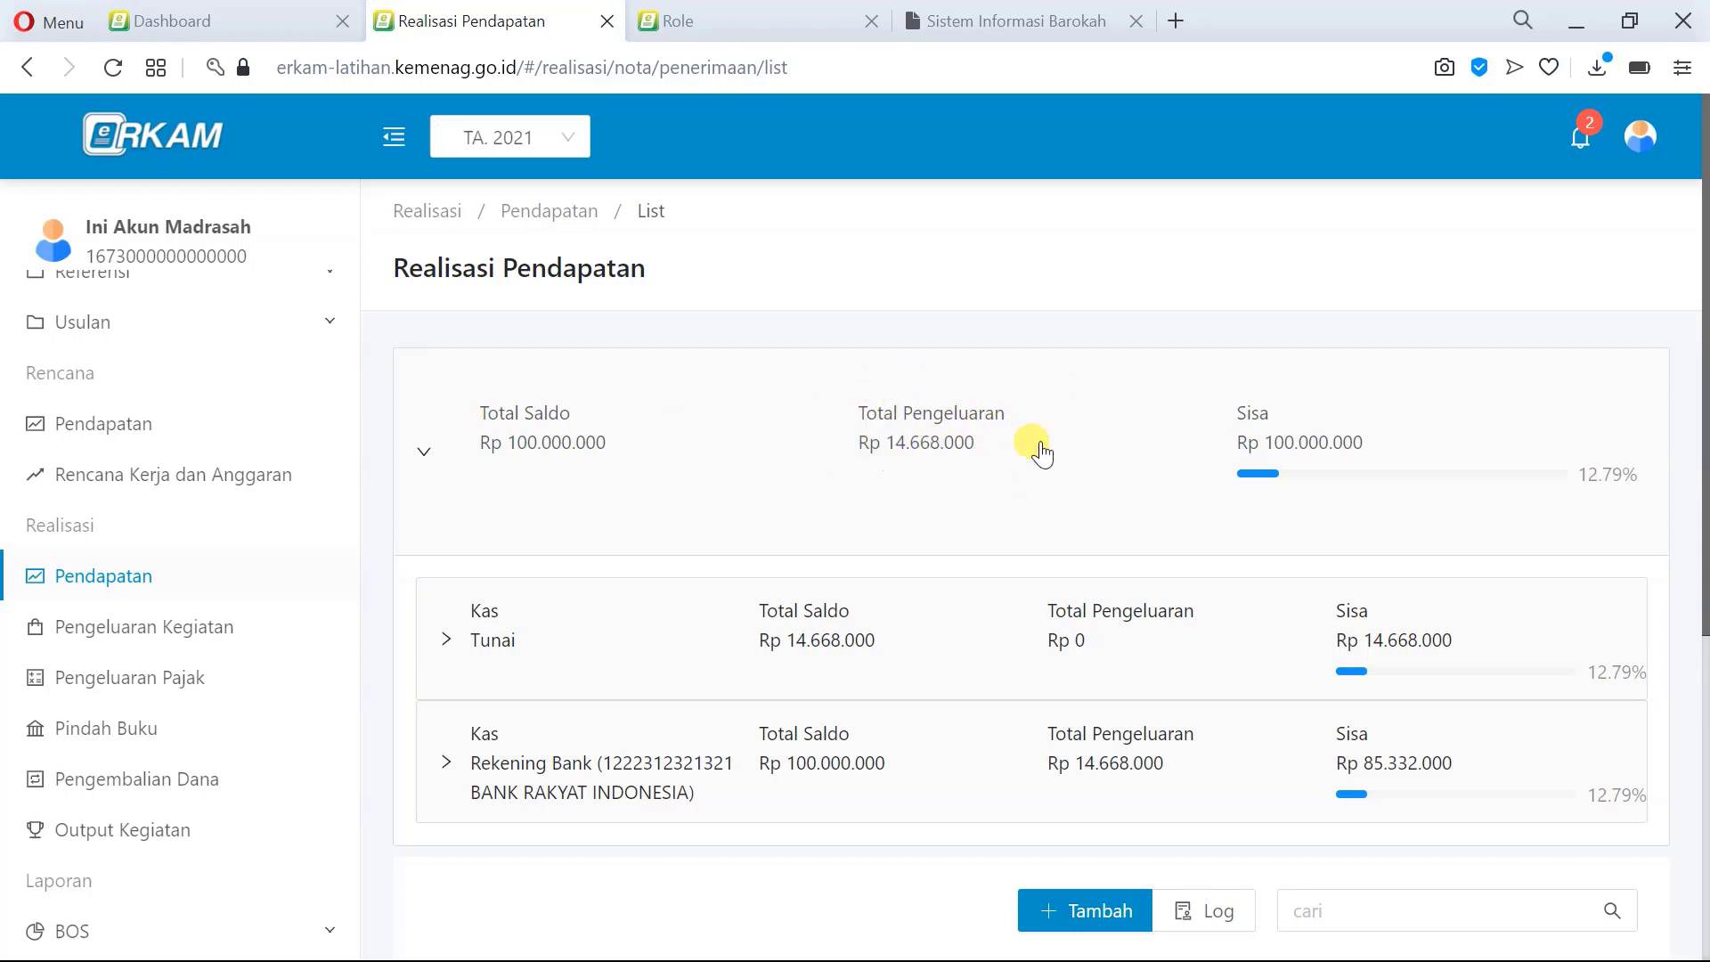
click(470, 453)
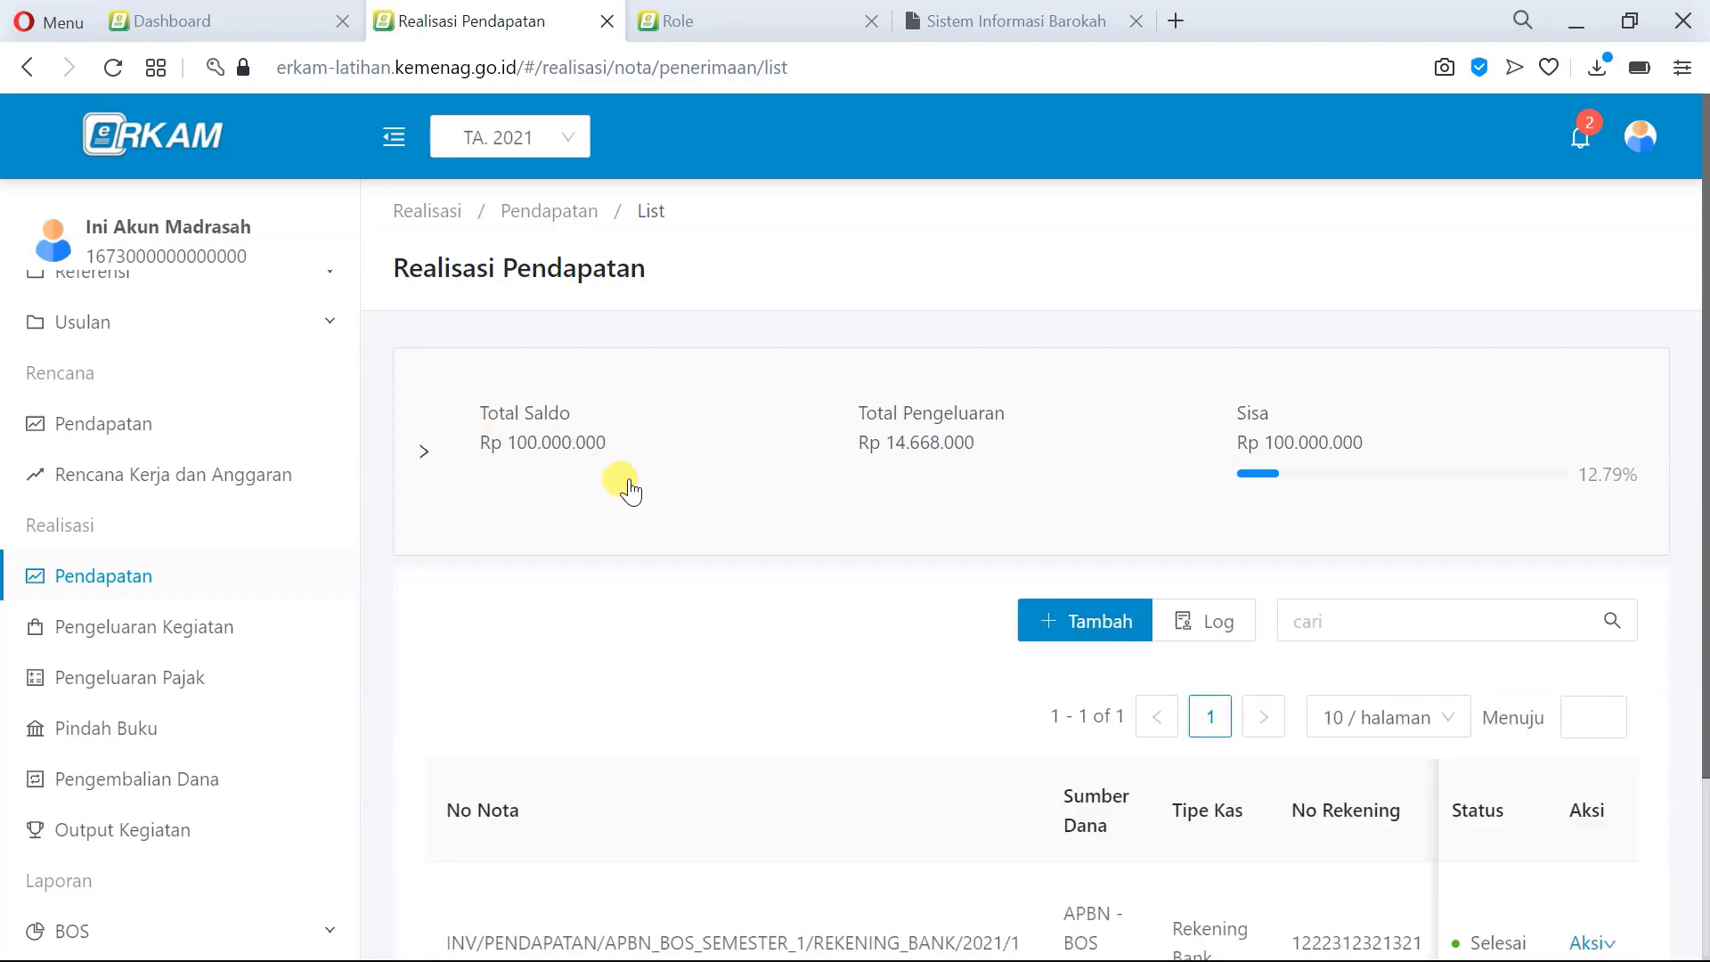
Step: Open the Dashboard and examine the Pendapatan and Anggaran Kas Belanja charts
scroll(262, 565, up, 3)
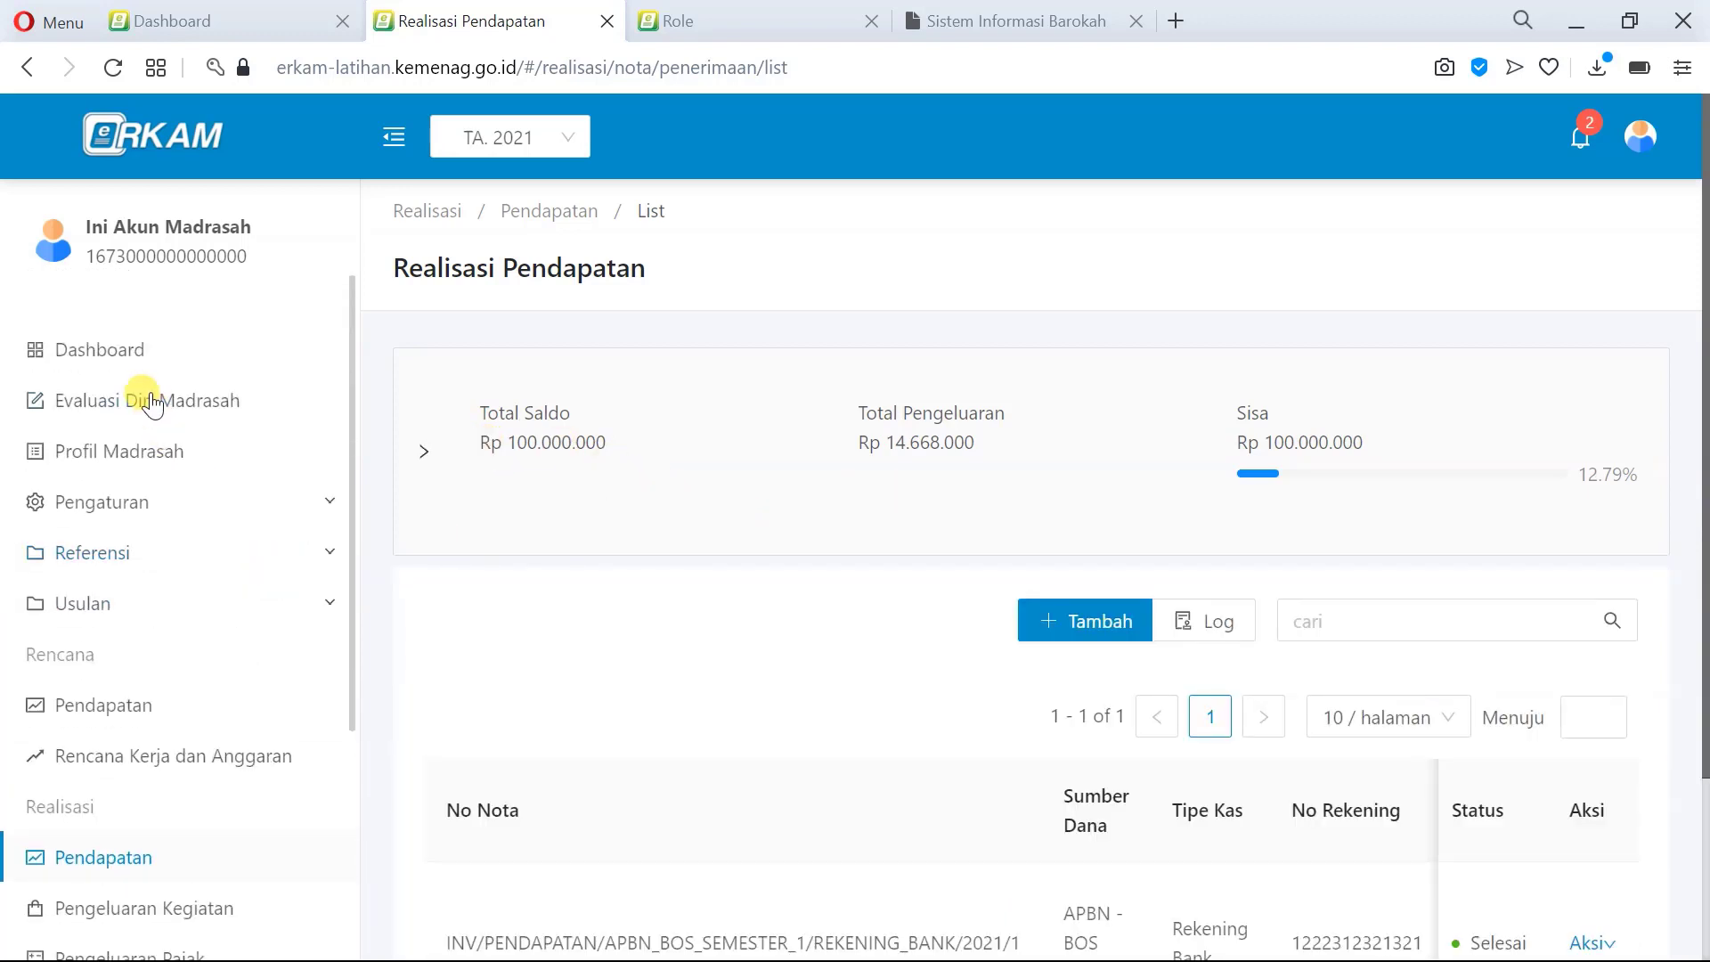
click(134, 368)
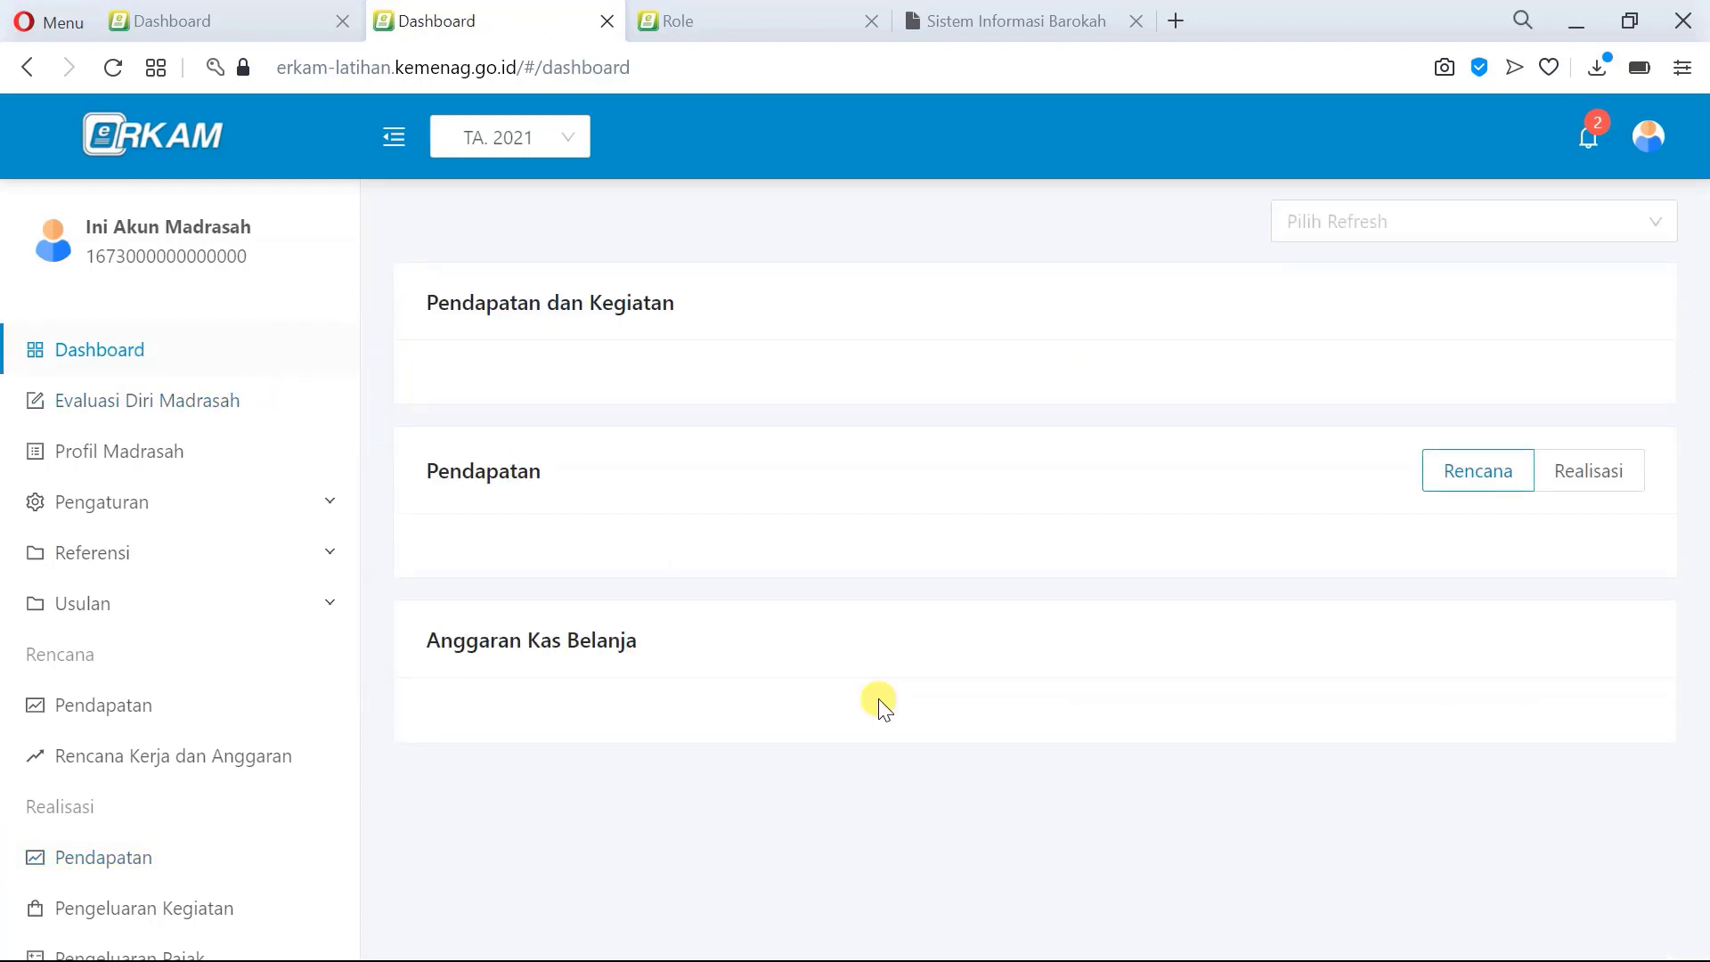
scroll(881, 705, down, 9)
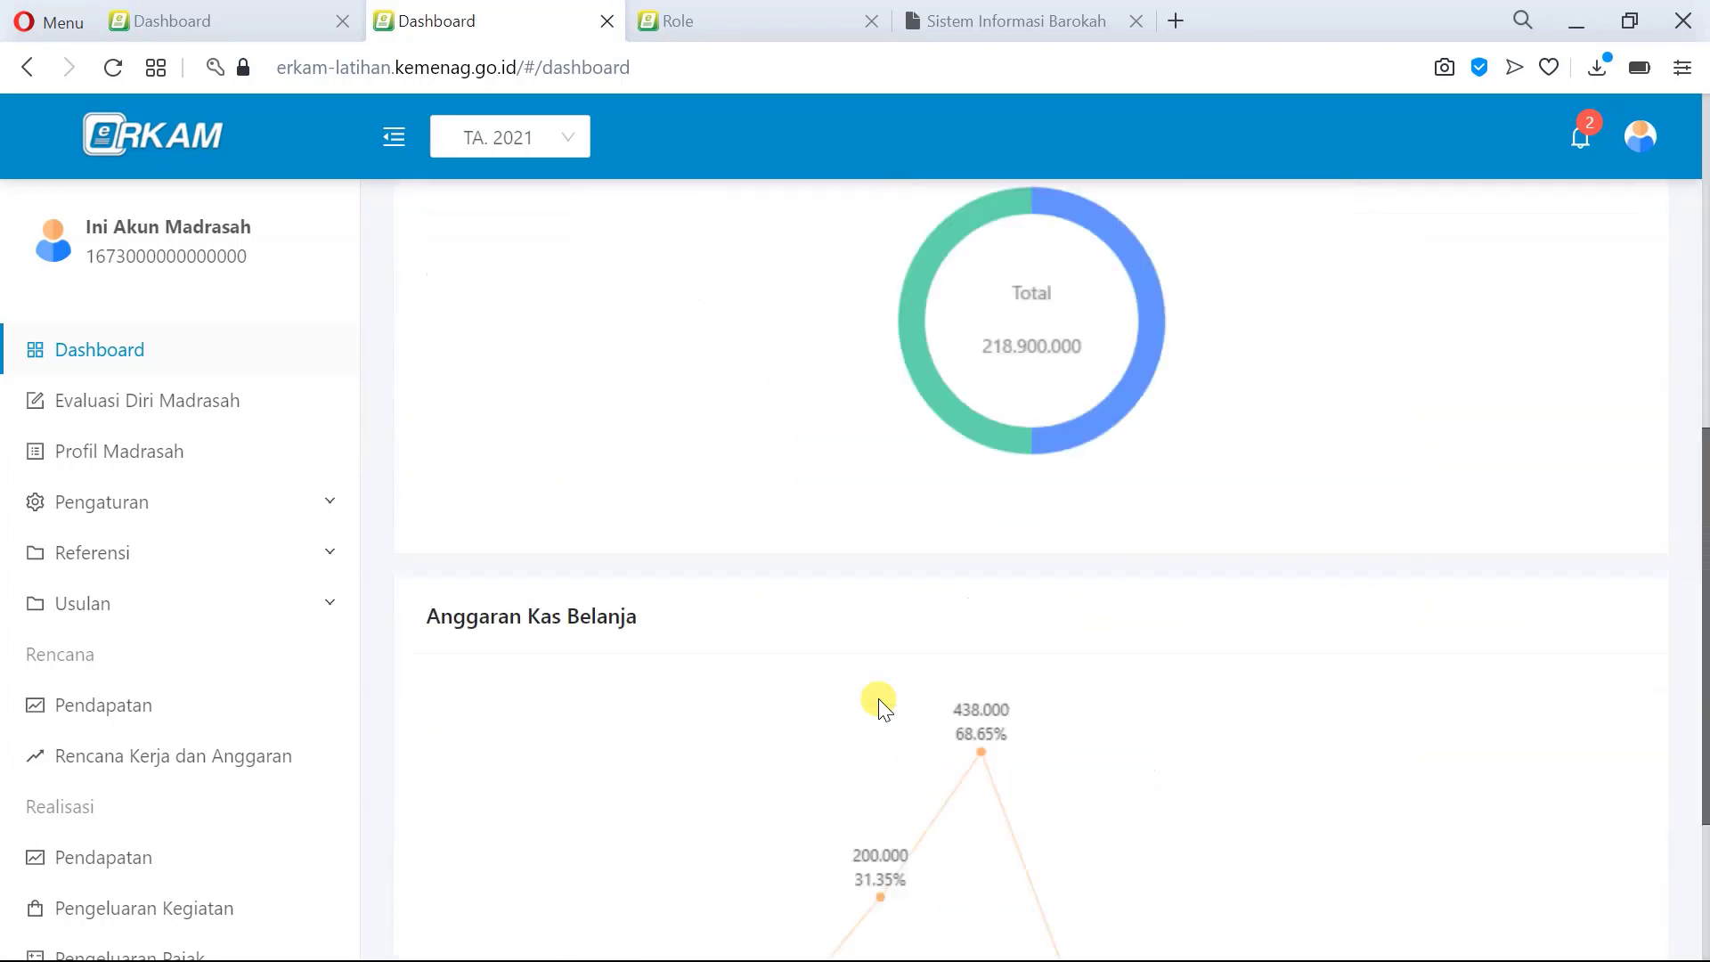
scroll(881, 708, down, 1)
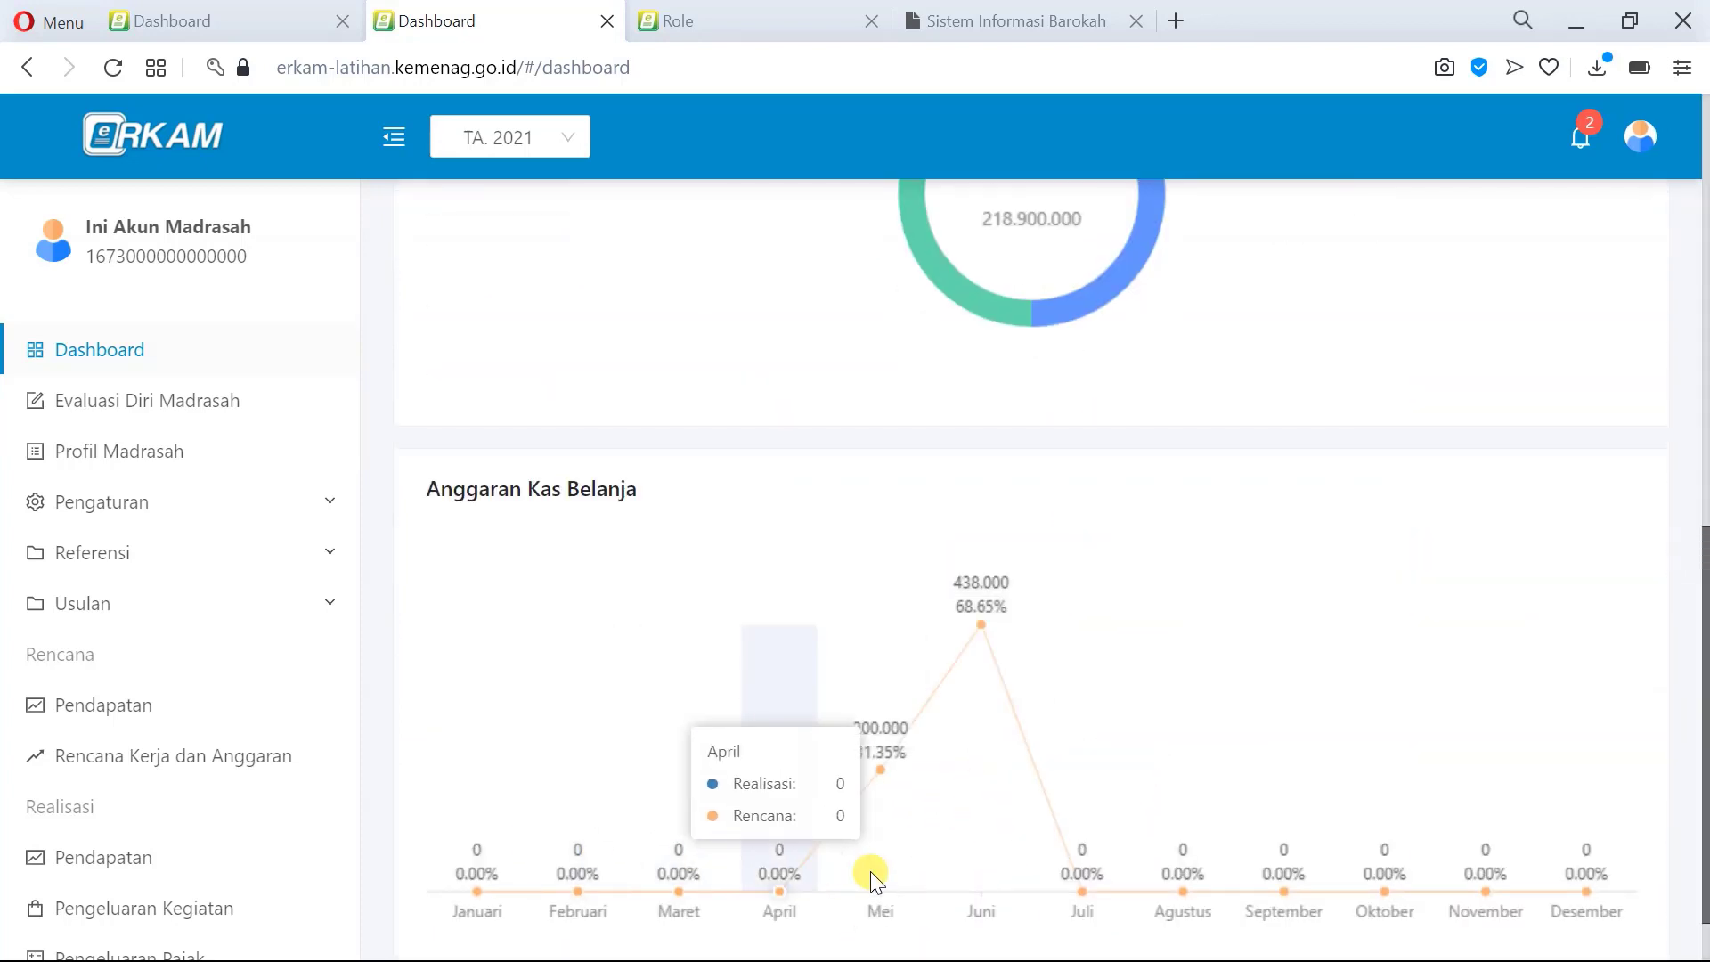